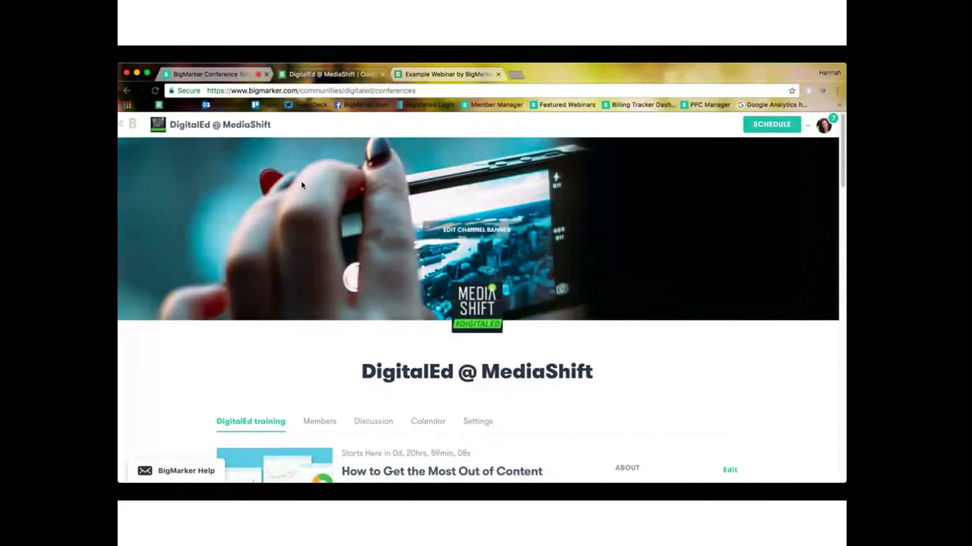
- Look through the DigitalEd @ MediaShift channel page, from the banner to the upcoming trainings and past webinar recordings
scroll(301, 185, "up", 5)
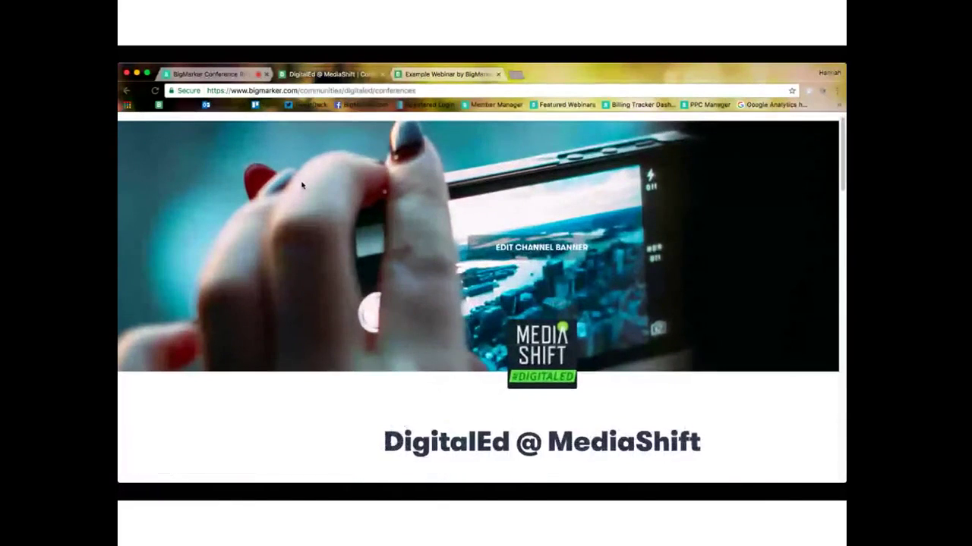
scroll(302, 184, "up", 1)
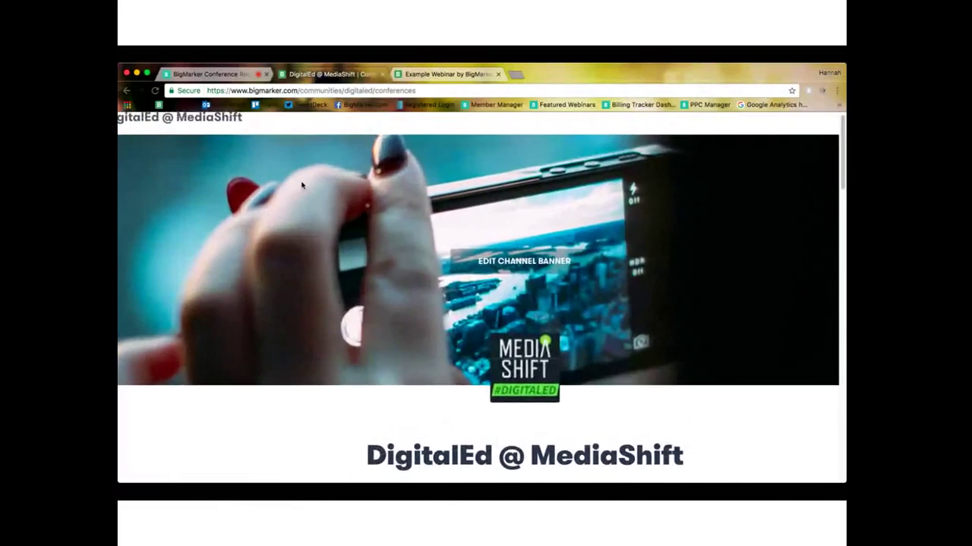
scroll(302, 184, "down", 3)
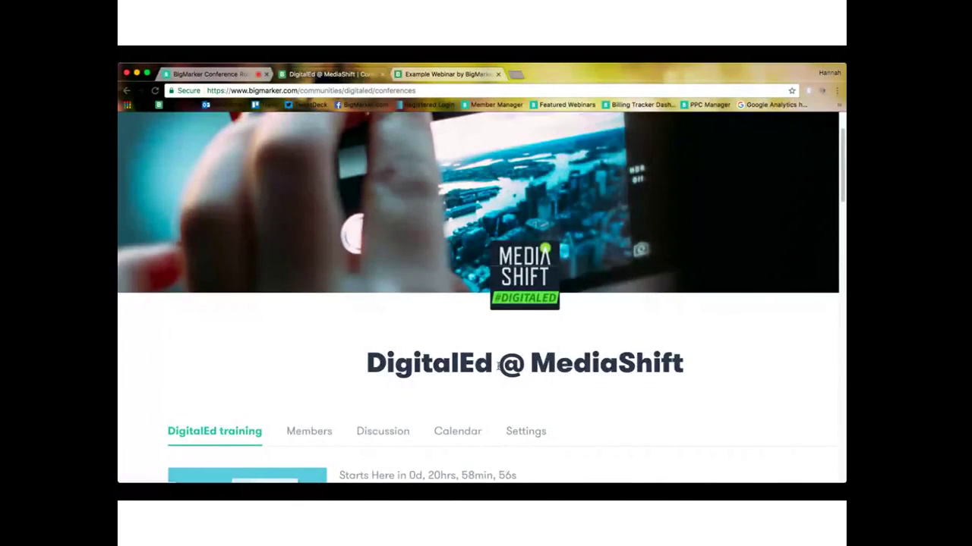
scroll(498, 366, "down", 2)
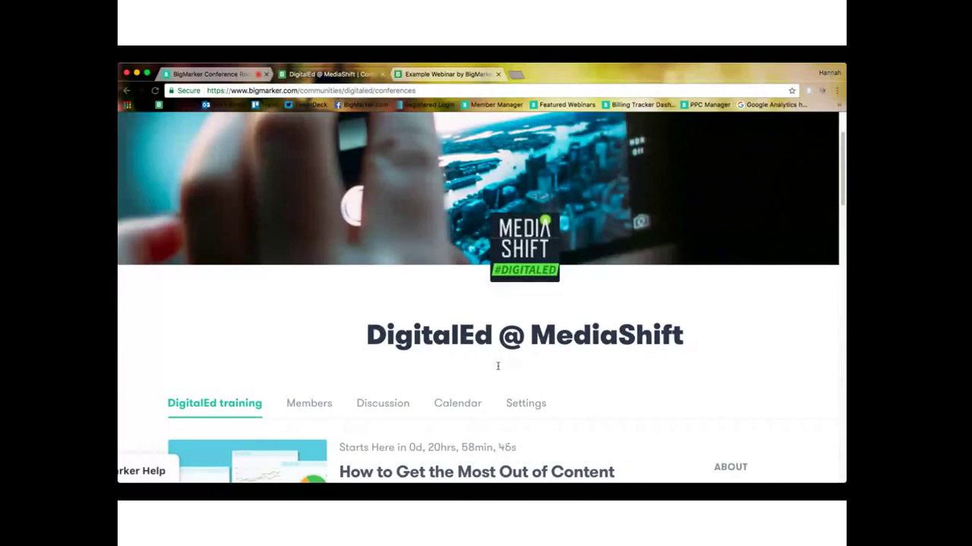
scroll(498, 365, "down", 3)
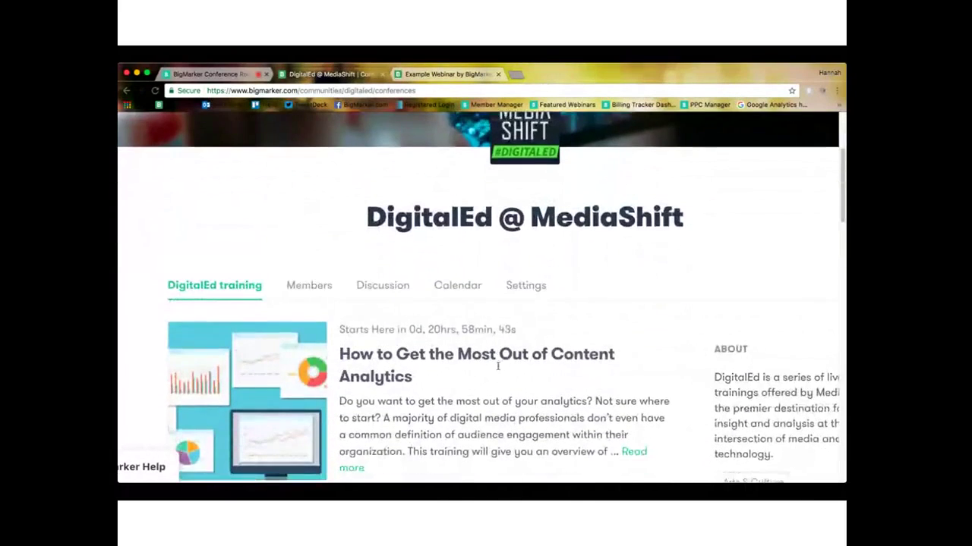
scroll(498, 365, "down", 2)
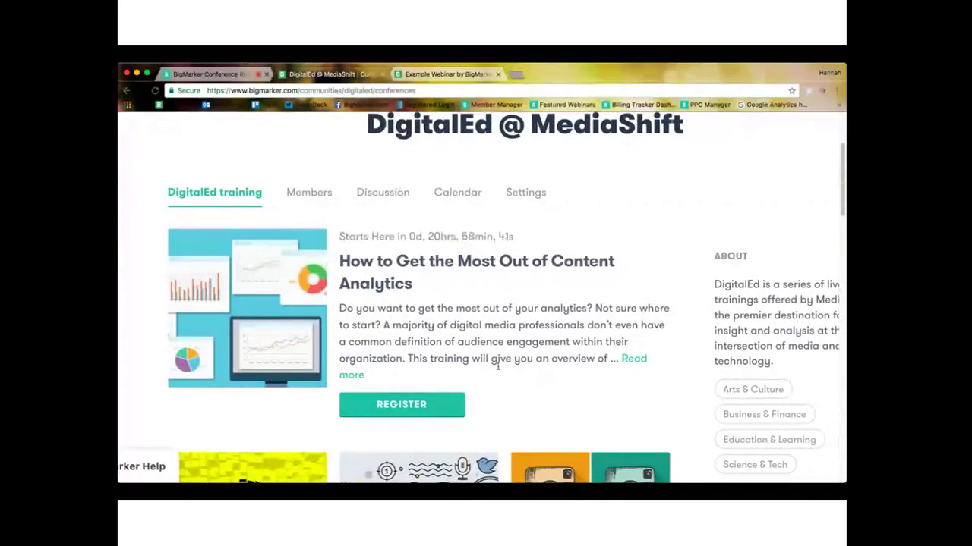
scroll(498, 366, "down", 3)
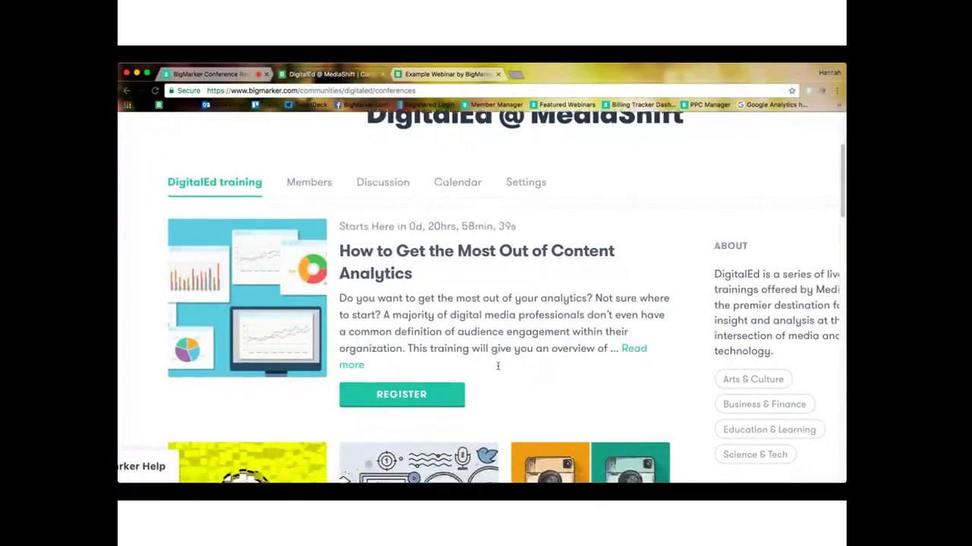
scroll(498, 366, "down", 1)
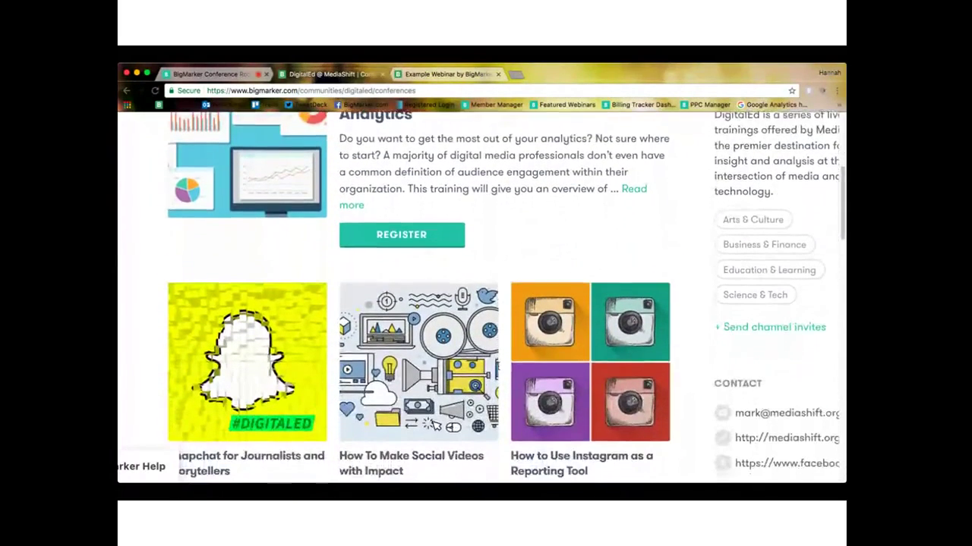
scroll(498, 366, "down", 1)
scroll(498, 366, "down", 3)
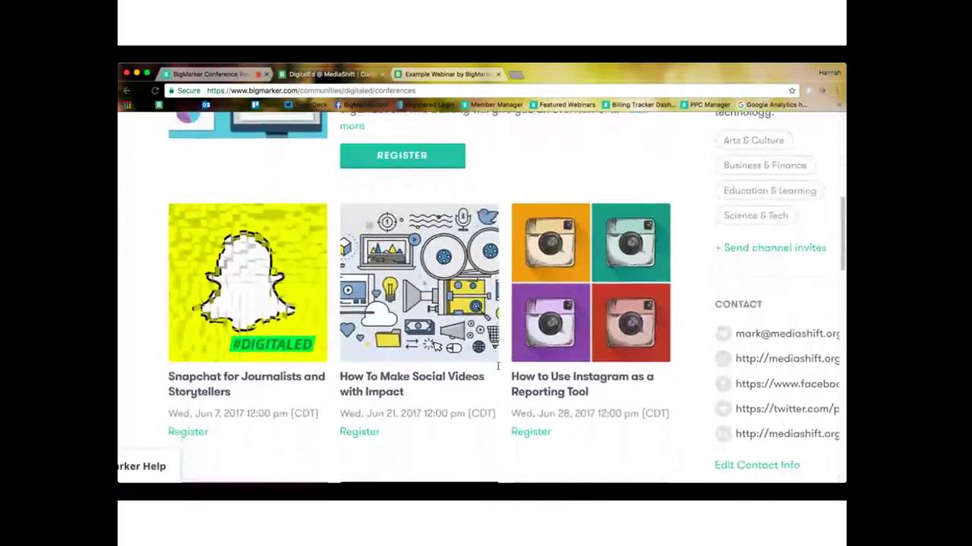
scroll(498, 366, "down", 3)
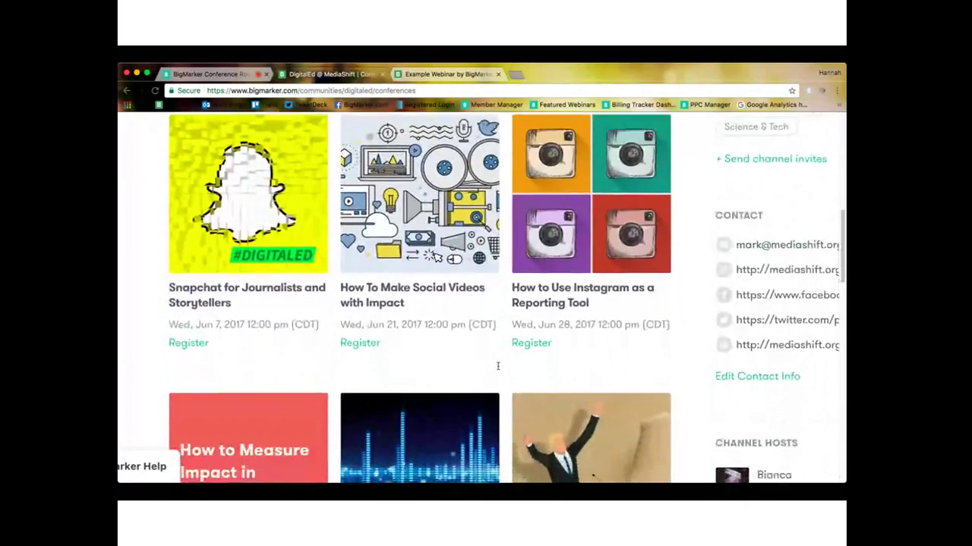
scroll(498, 366, "down", 3)
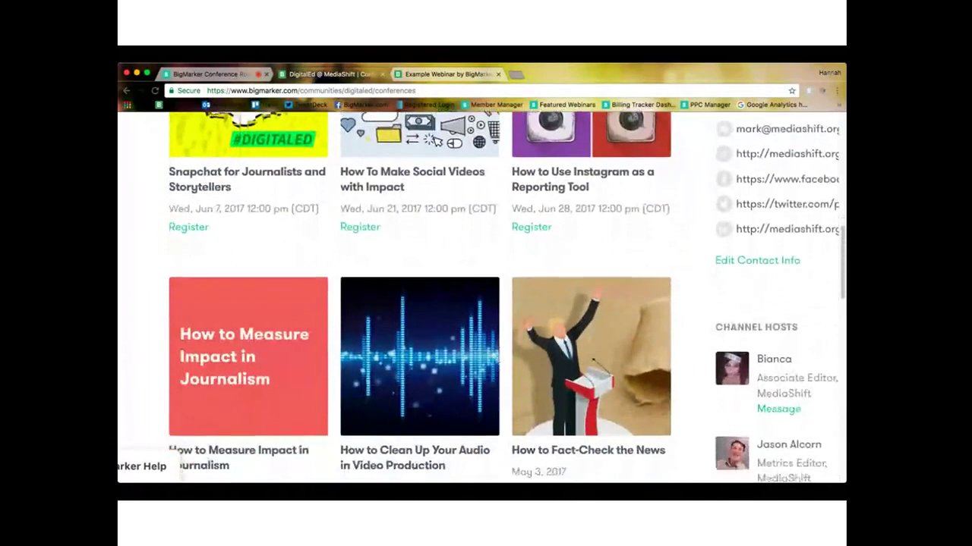
scroll(498, 366, "down", 1)
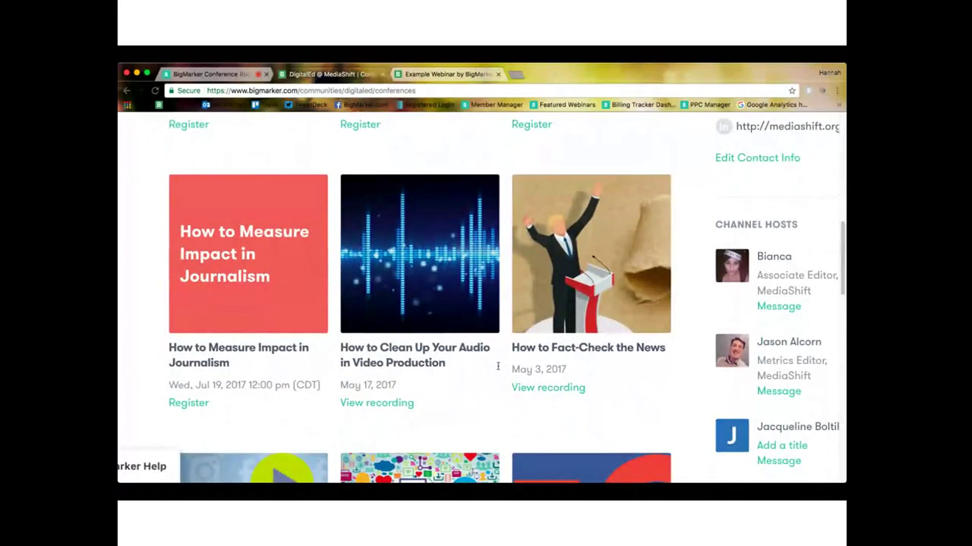
scroll(498, 367, "down", 2)
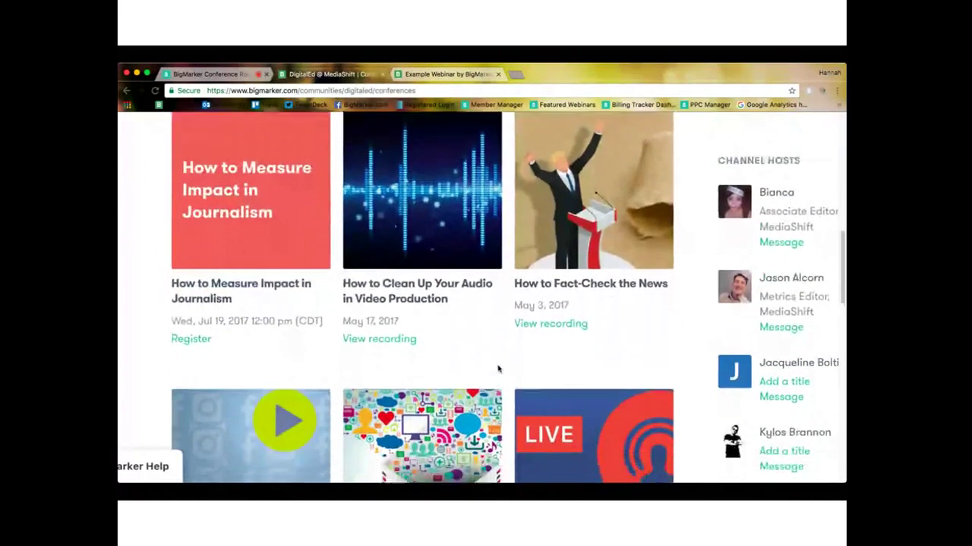
- Examine the channel hosts list, including each host's title and message link
scroll(498, 369, "right", 3)
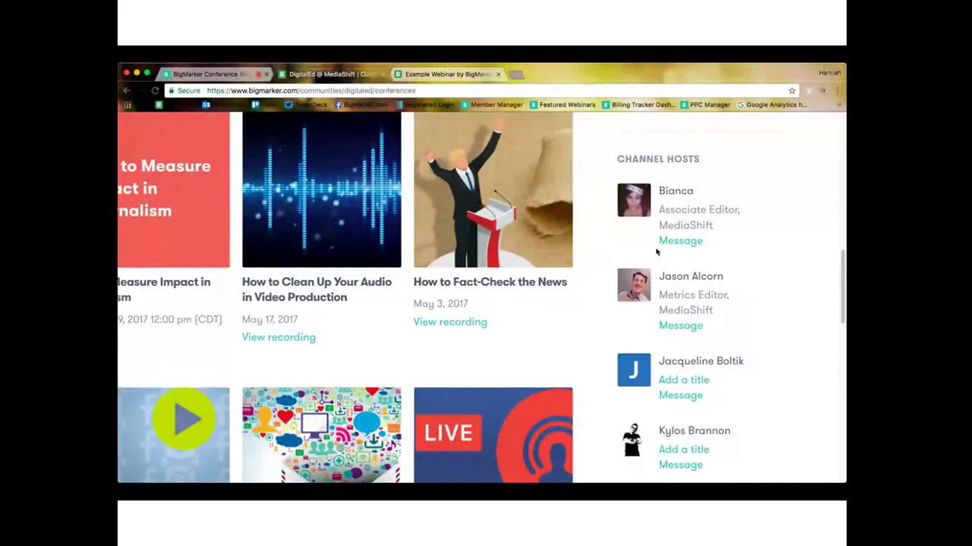
scroll(666, 192, "up", 3)
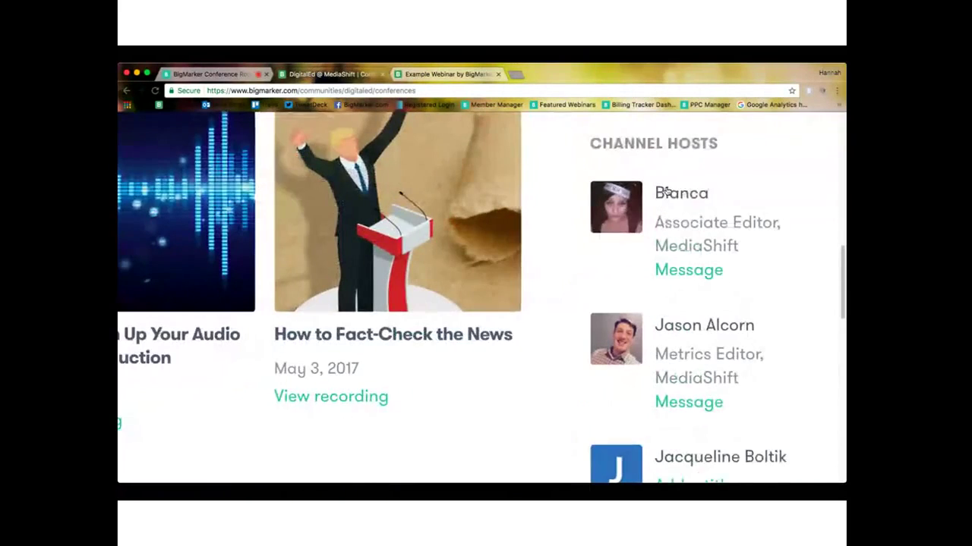
scroll(668, 192, "right", 1)
scroll(683, 205, "down", 2)
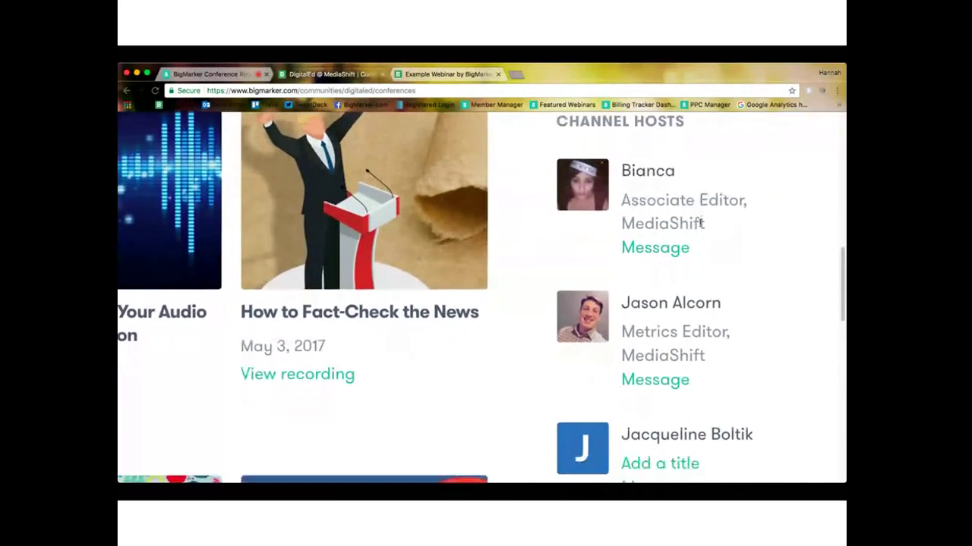
scroll(699, 223, "down", 1)
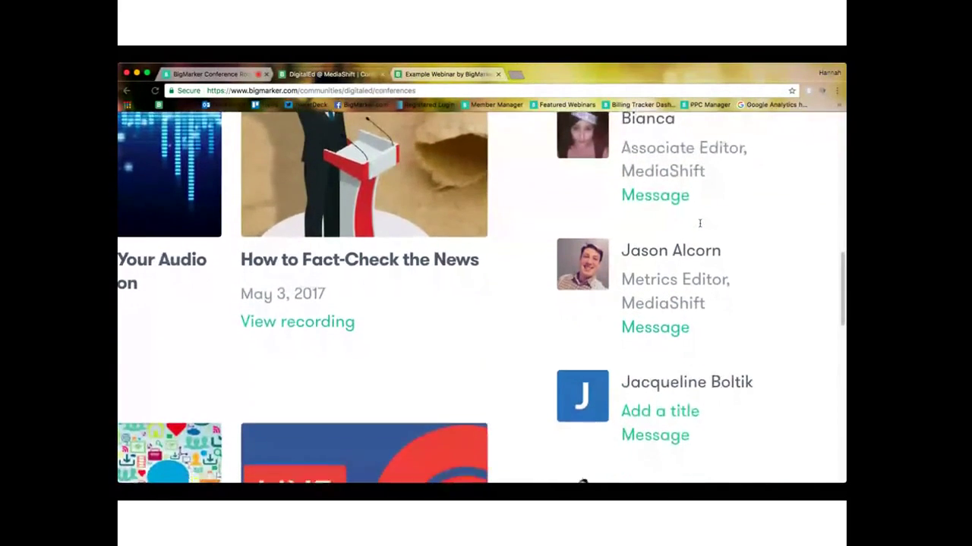
scroll(700, 224, "down", 3)
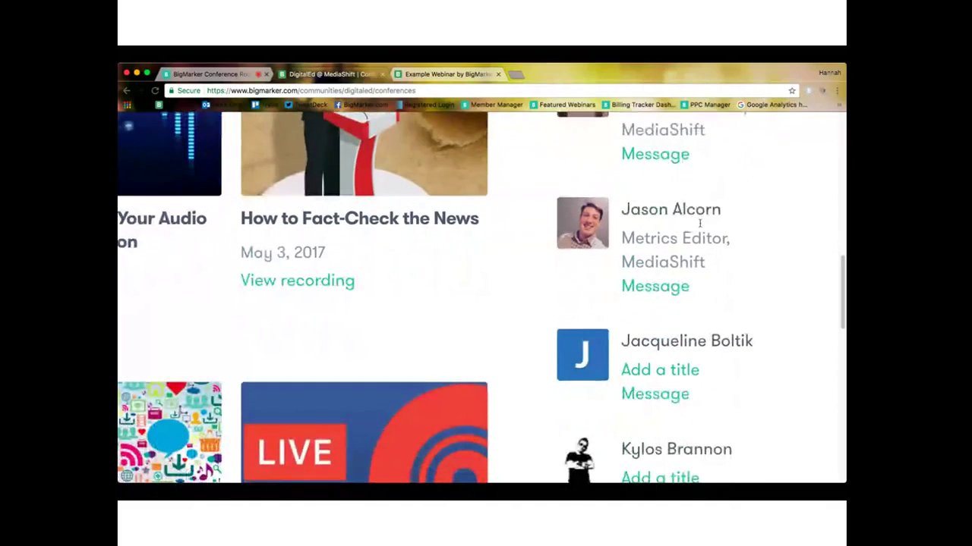
scroll(700, 222, "left", 1)
scroll(699, 223, "left", 1)
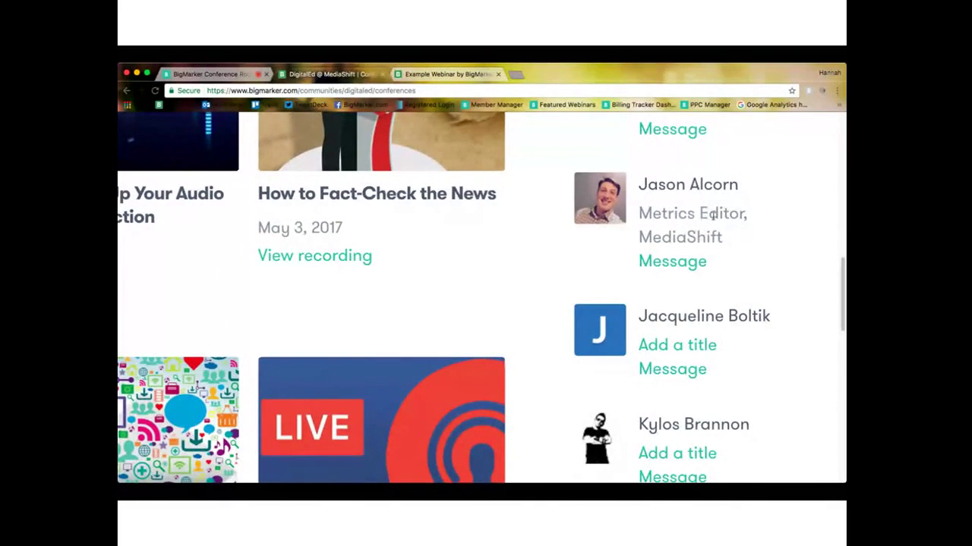
scroll(711, 215, "down", 3, "ctrl")
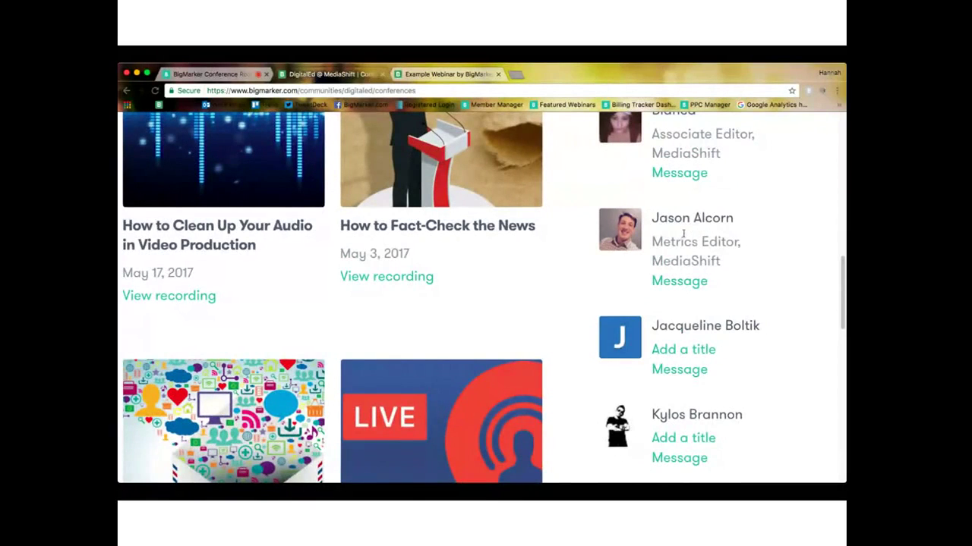
key("super+minus")
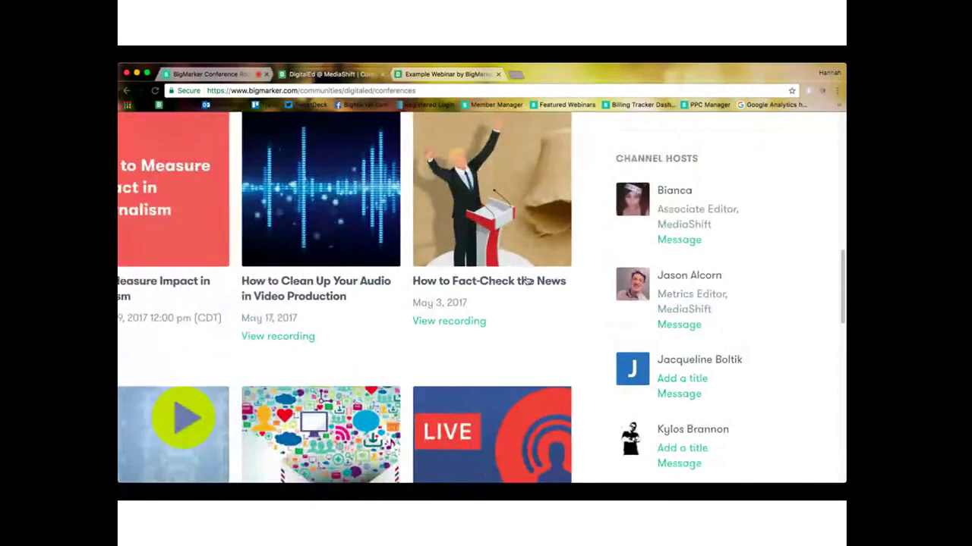
- Open the form for scheduling a webinar from the channel page, review its settings, and close it without scheduling anything
scroll(510, 278, "down", 3)
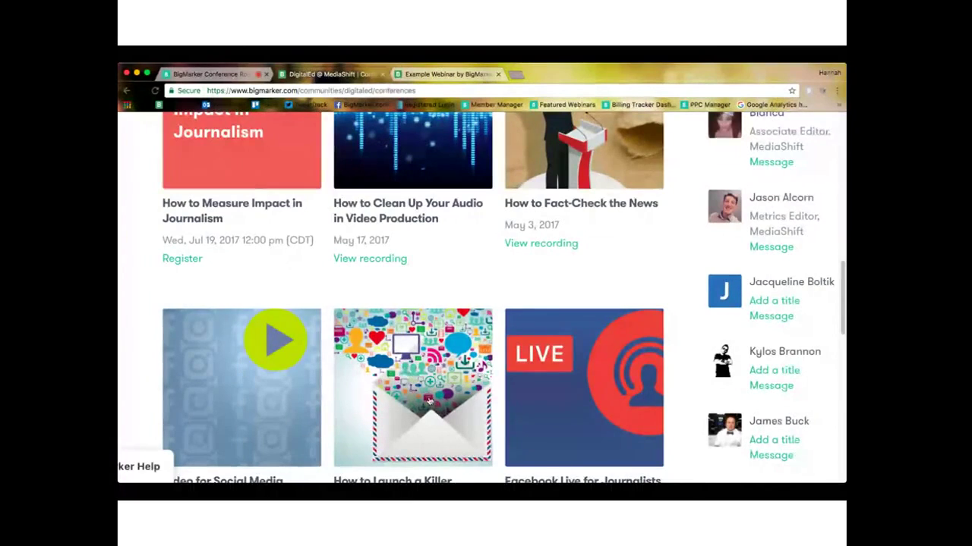
scroll(484, 354, "up", 1)
scroll(486, 334, "up", 10)
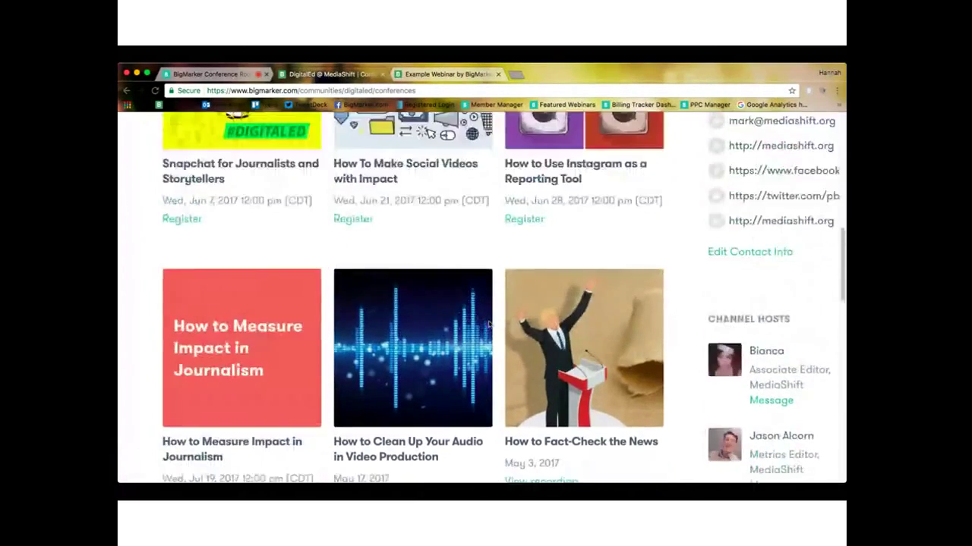
scroll(488, 323, "up", 5)
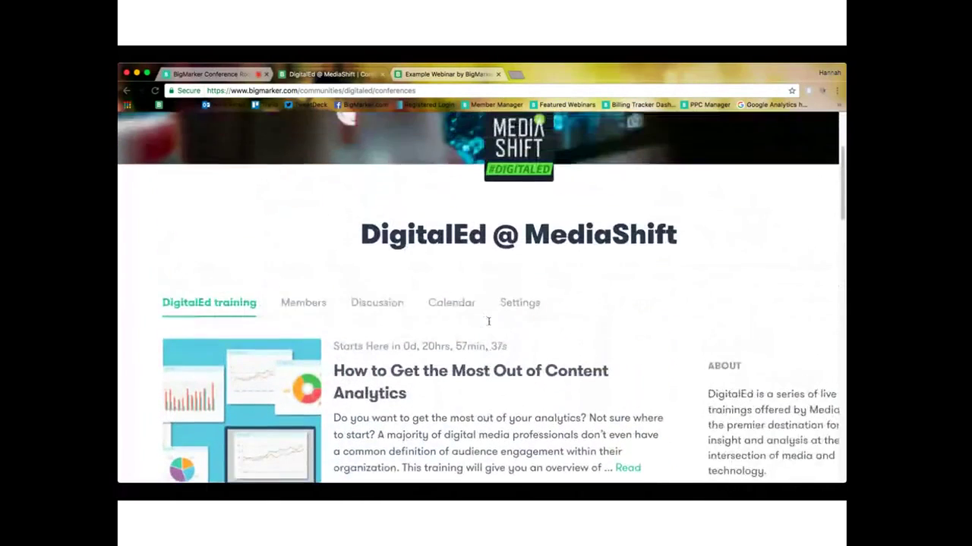
scroll(489, 325, "up", 1)
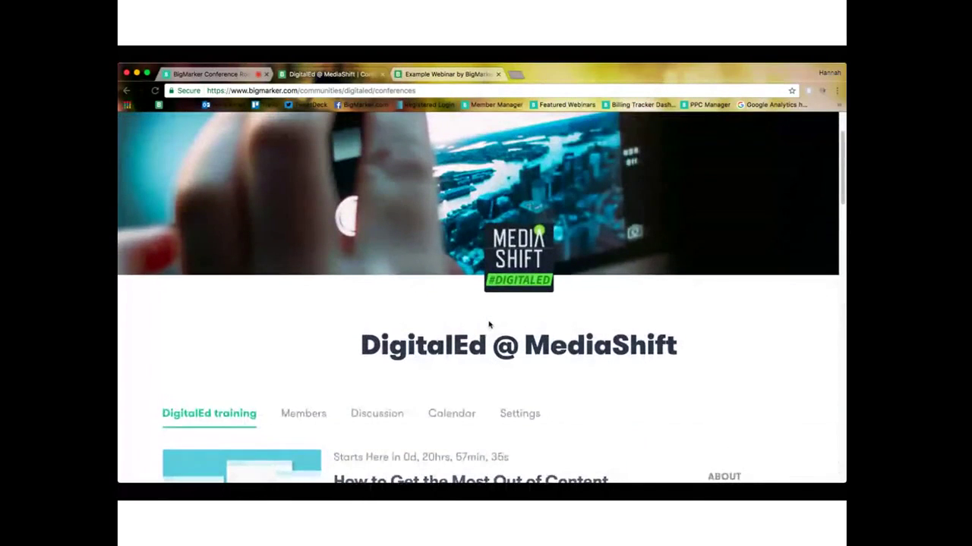
scroll(489, 324, "up", 3)
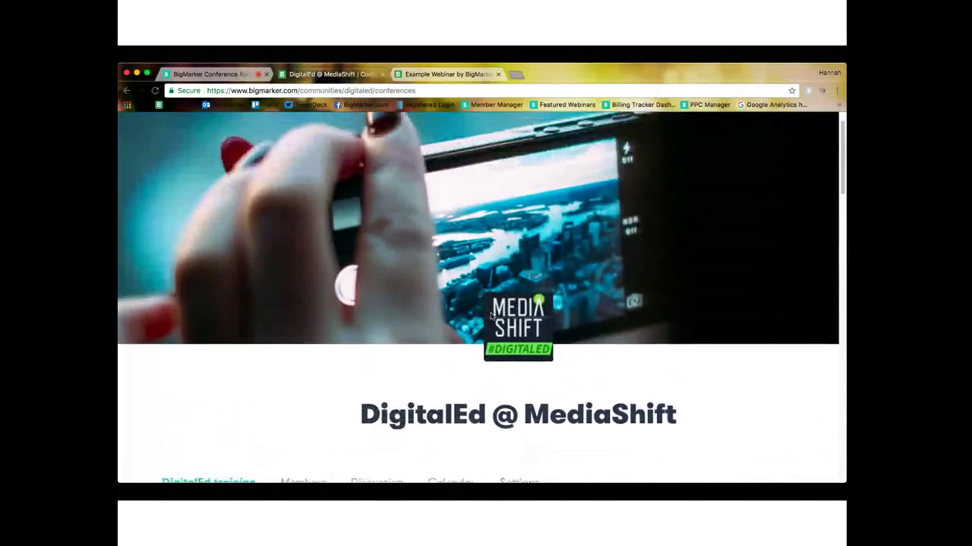
scroll(491, 315, "up", 2)
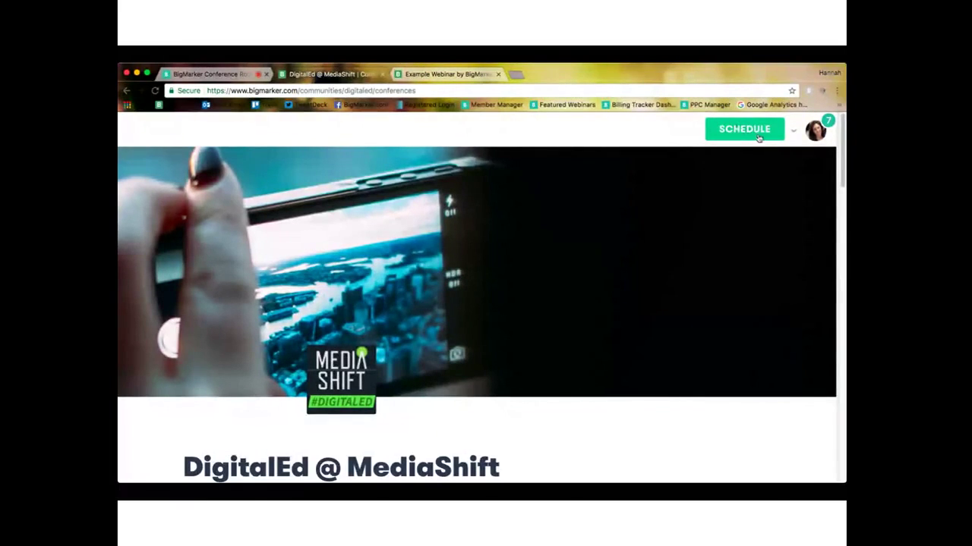
left_click(757, 133)
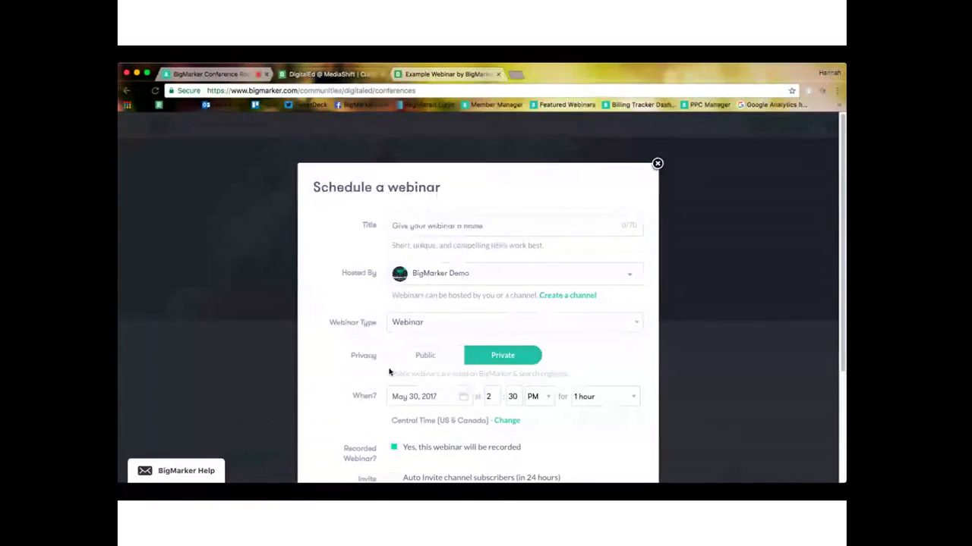
scroll(410, 408, "down", 4)
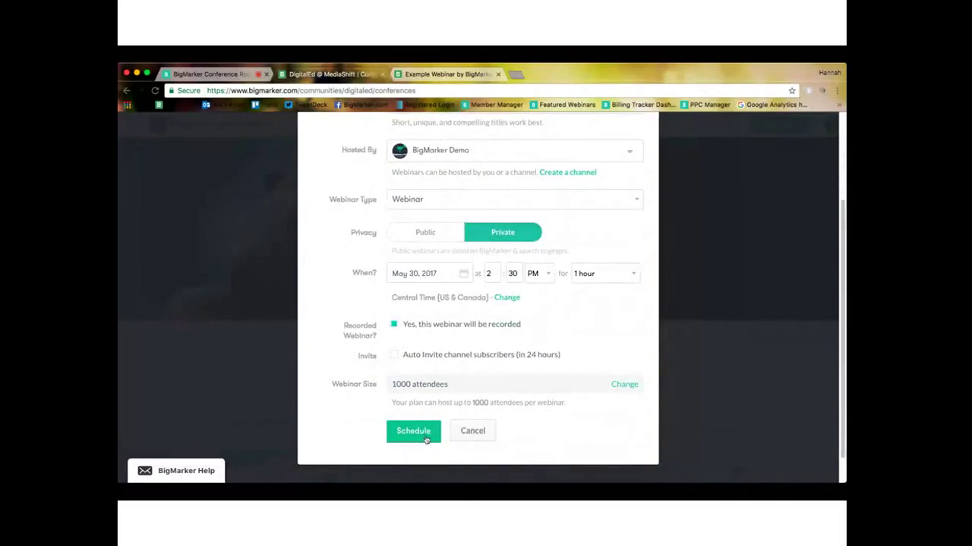
scroll(529, 286, "up", 3)
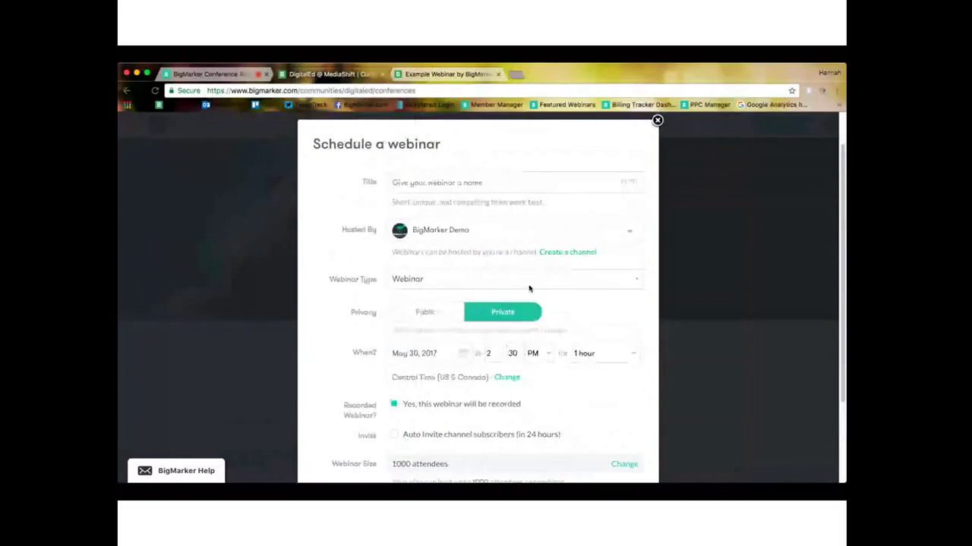
left_click(658, 121)
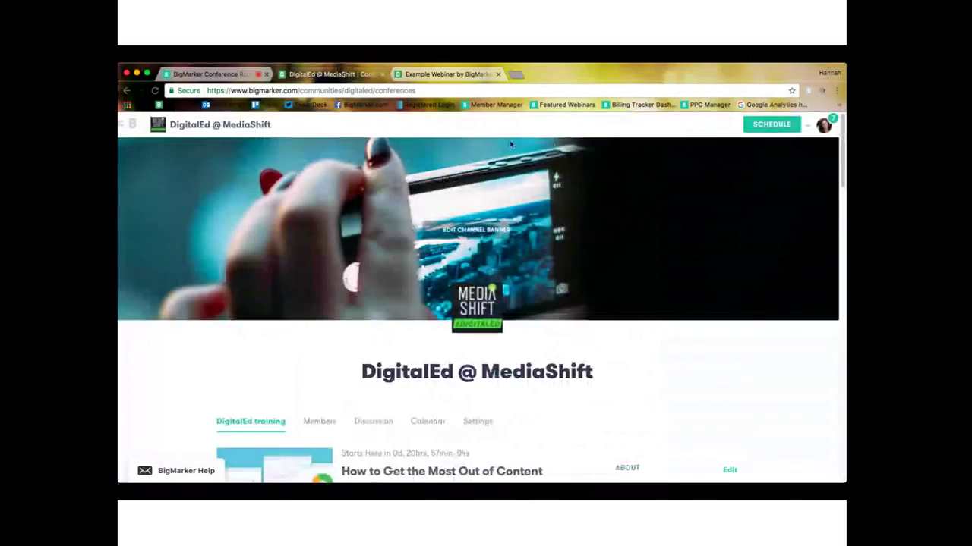
- Switch to the Example Webinar dashboard and open the webinar's landing page to view its header and description
left_click(416, 75)
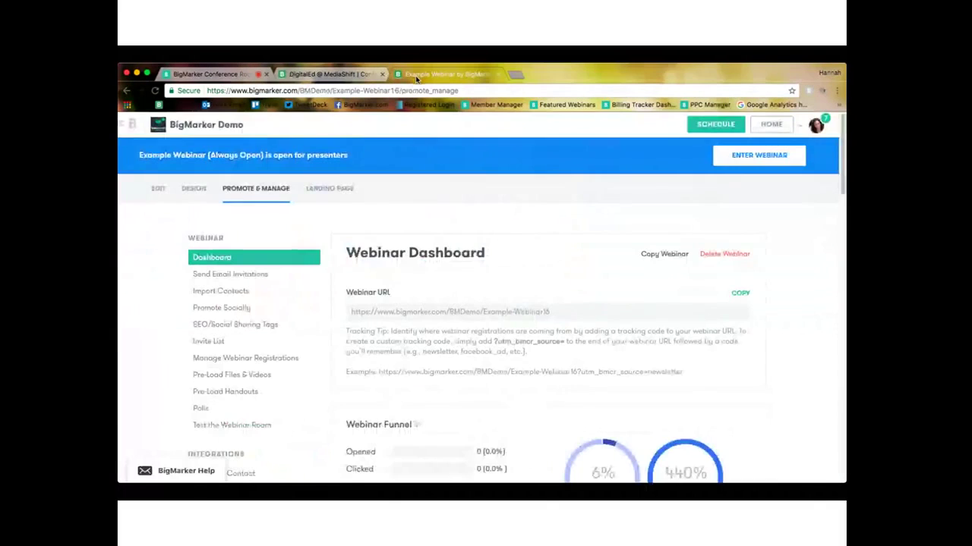
left_click(330, 190)
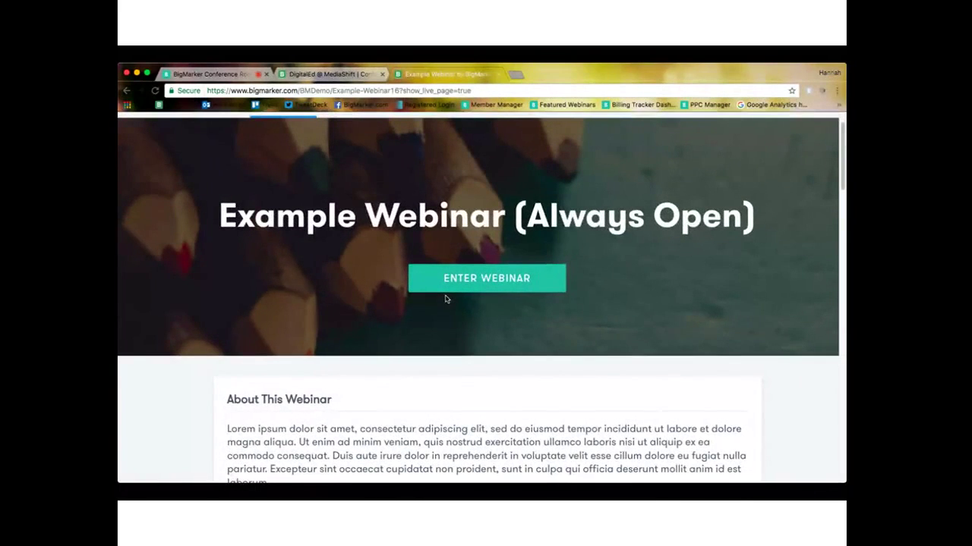
scroll(446, 299, "up", 1)
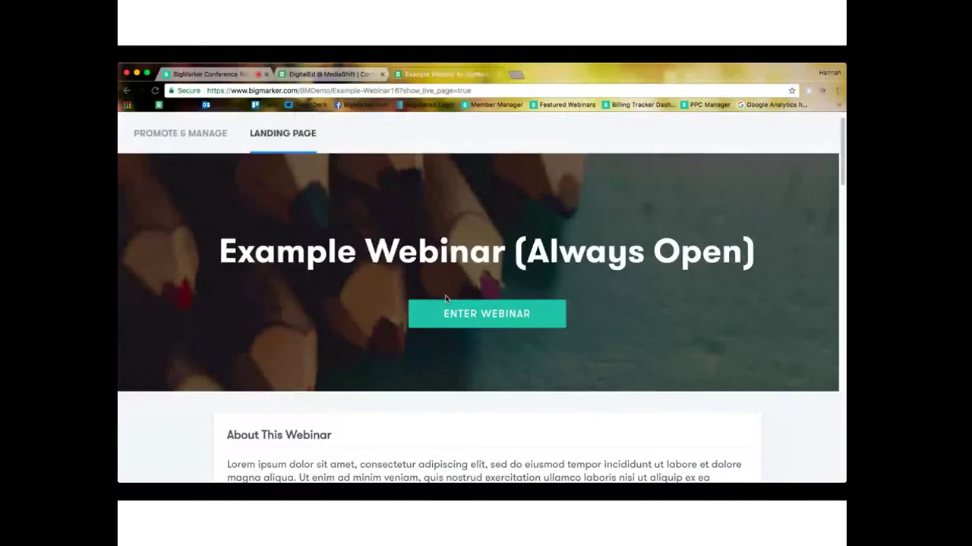
scroll(446, 299, "down", 1)
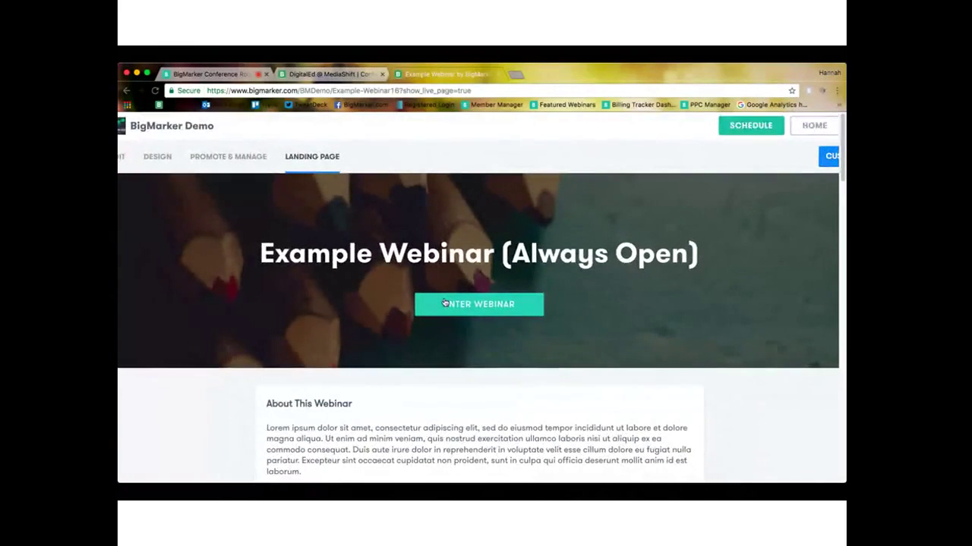
- Examine the landing page's header, About This Webinar description, agenda, category, language and attendance details
scroll(445, 303, "down", 3)
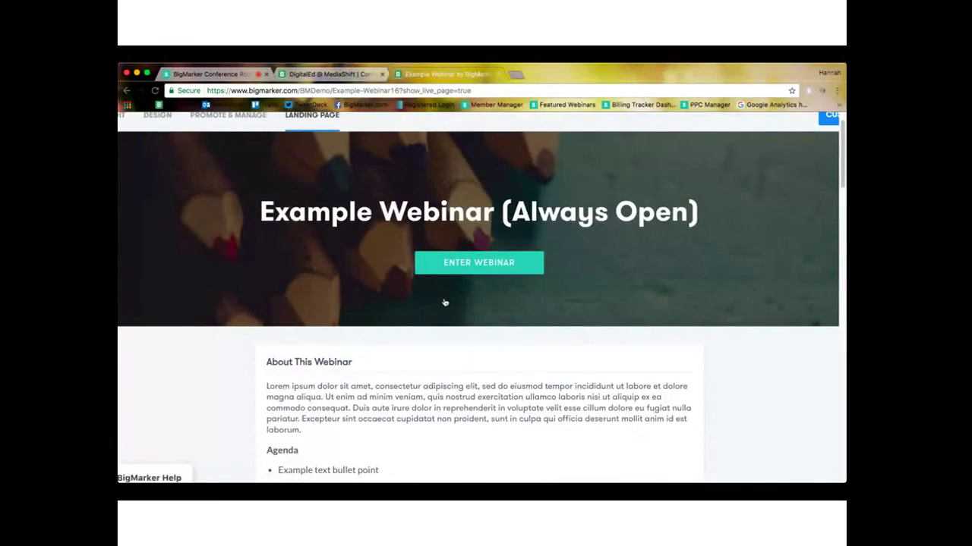
scroll(444, 302, "down", 2)
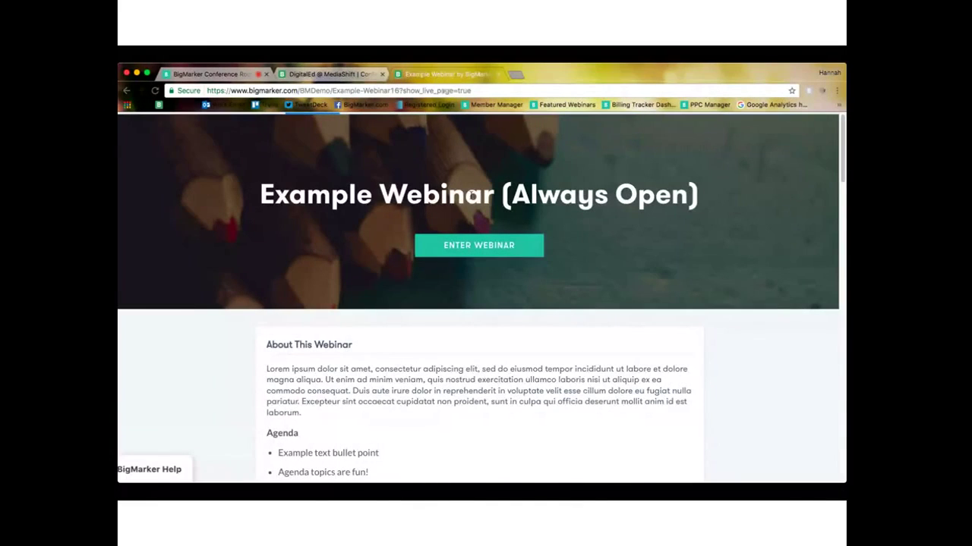
scroll(482, 296, "up", 1)
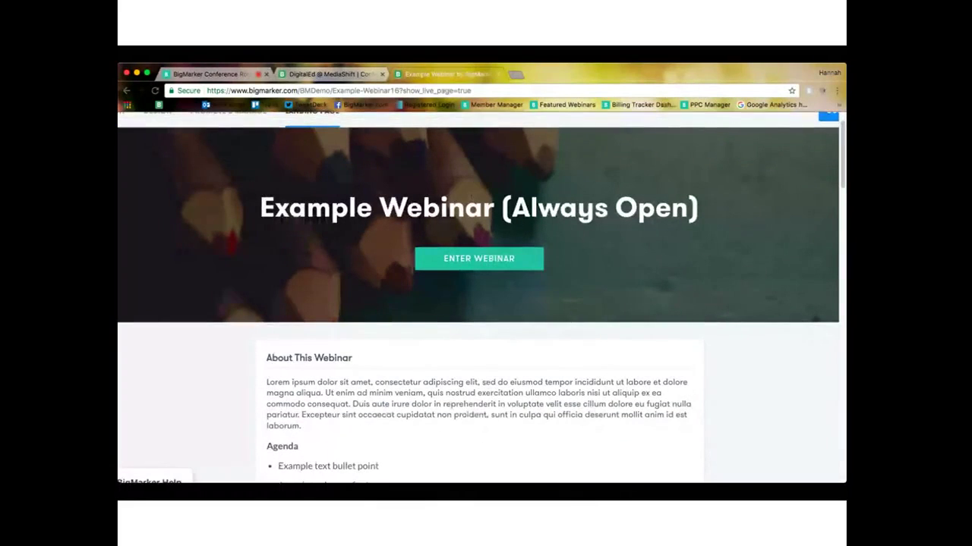
scroll(471, 196, "down", 1)
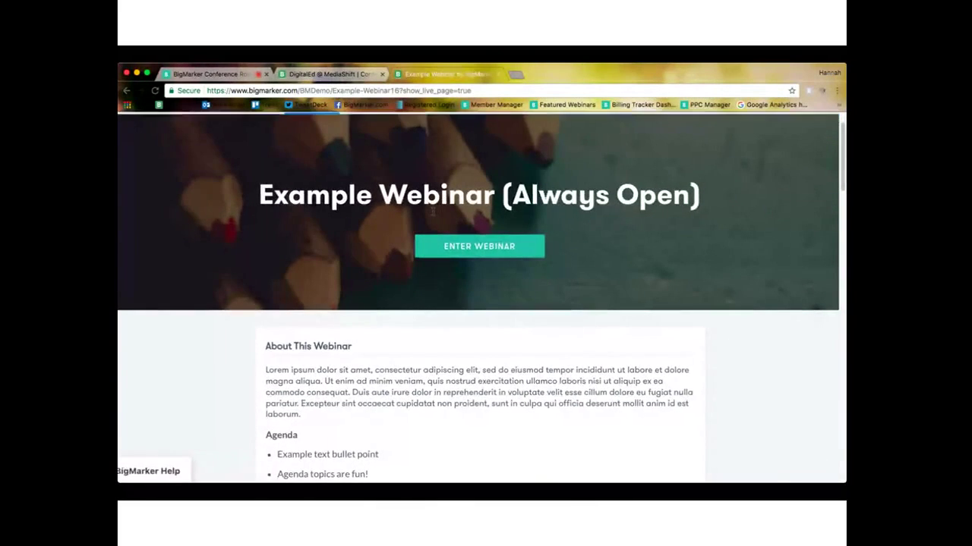
scroll(432, 213, "up", 3)
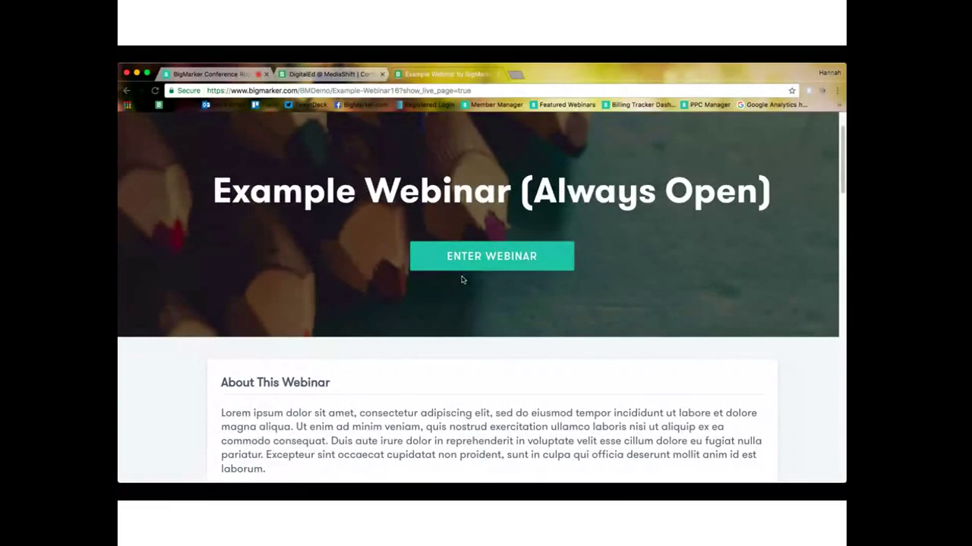
scroll(462, 280, "down", 2)
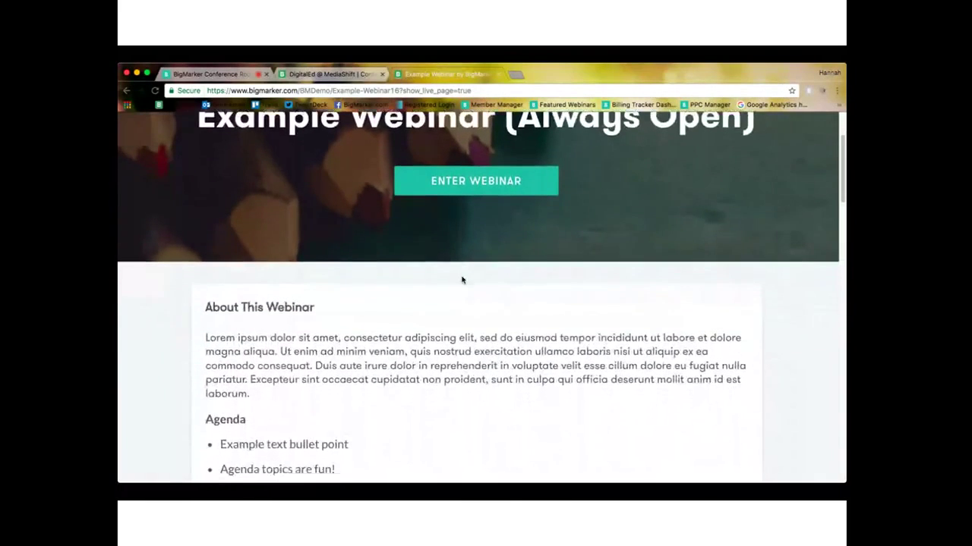
scroll(462, 280, "down", 2)
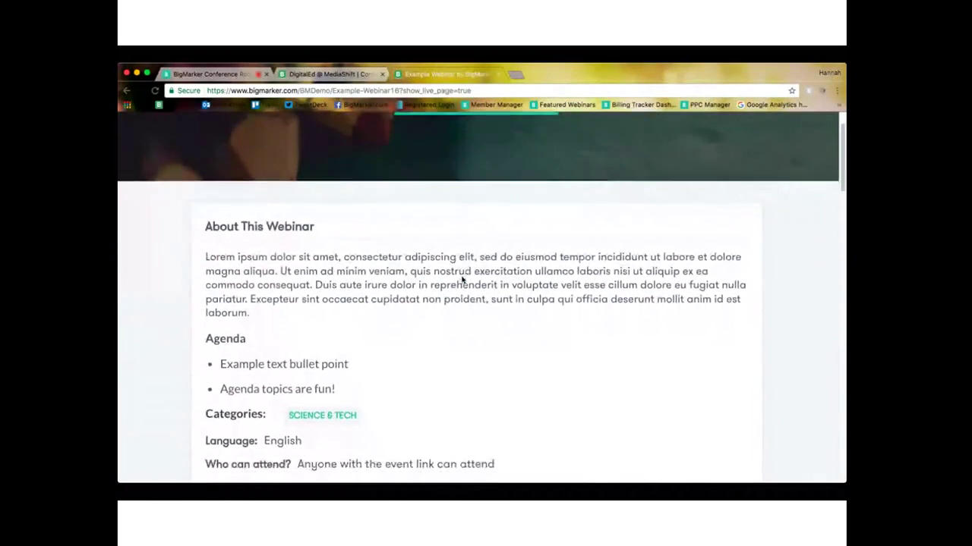
scroll(461, 280, "down", 2)
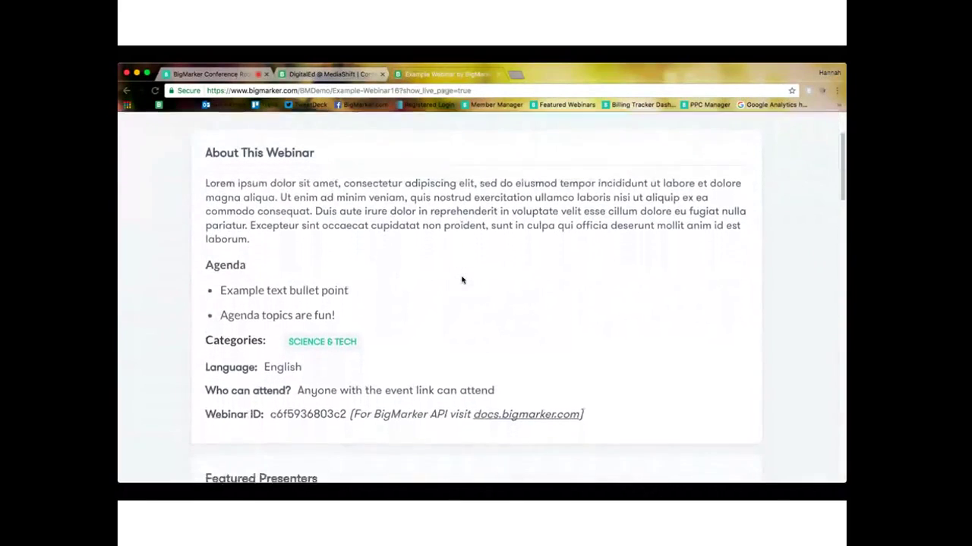
scroll(461, 280, "down", 2)
scroll(462, 277, "down", 2)
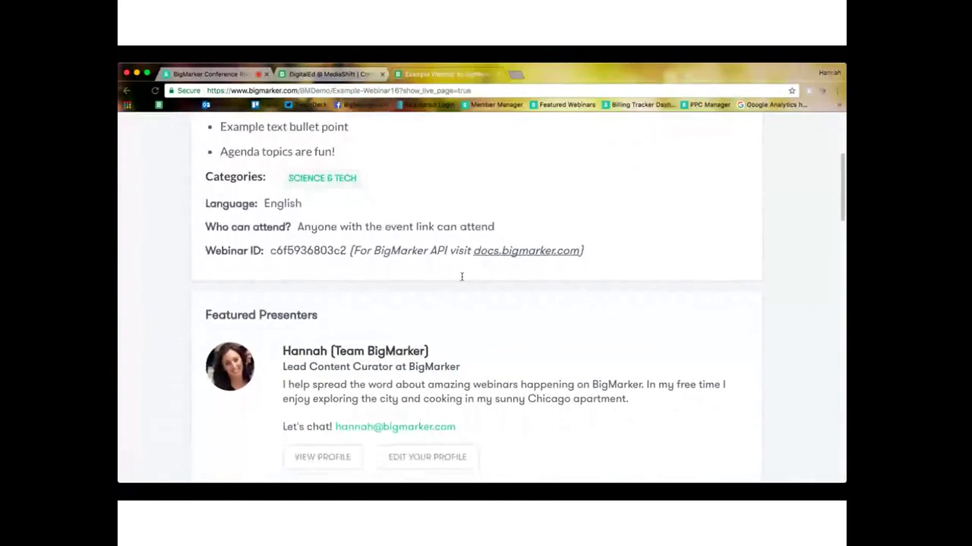
- Examine the Featured Presenters profile and the Hosted By section of the landing page
scroll(462, 277, "down", 1)
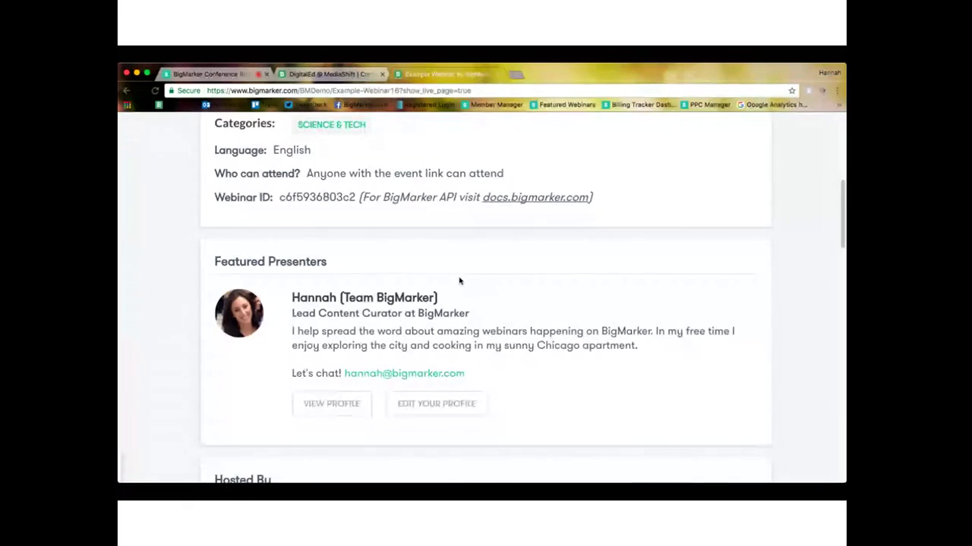
key("super+minus")
key("super+minus")
scroll(459, 281, "down", 2)
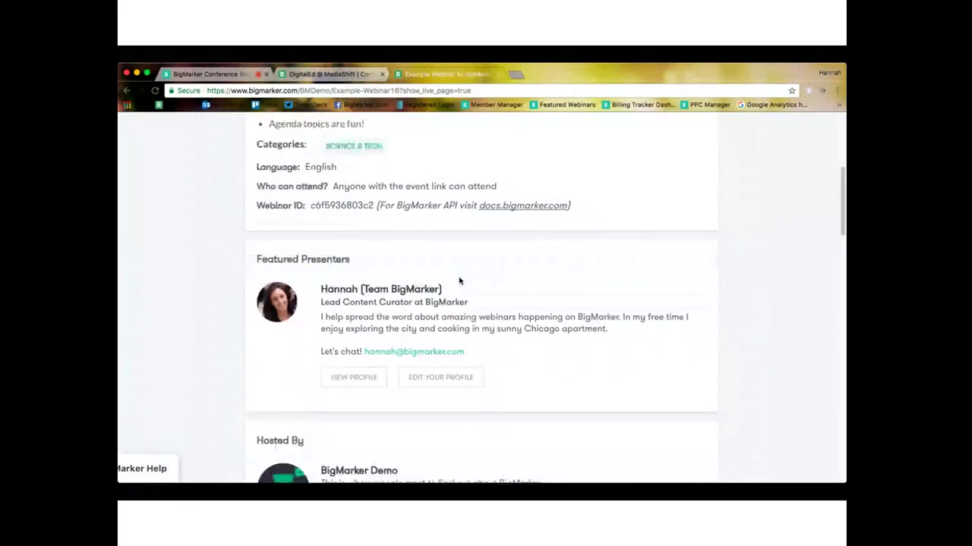
scroll(322, 448, "down", 3)
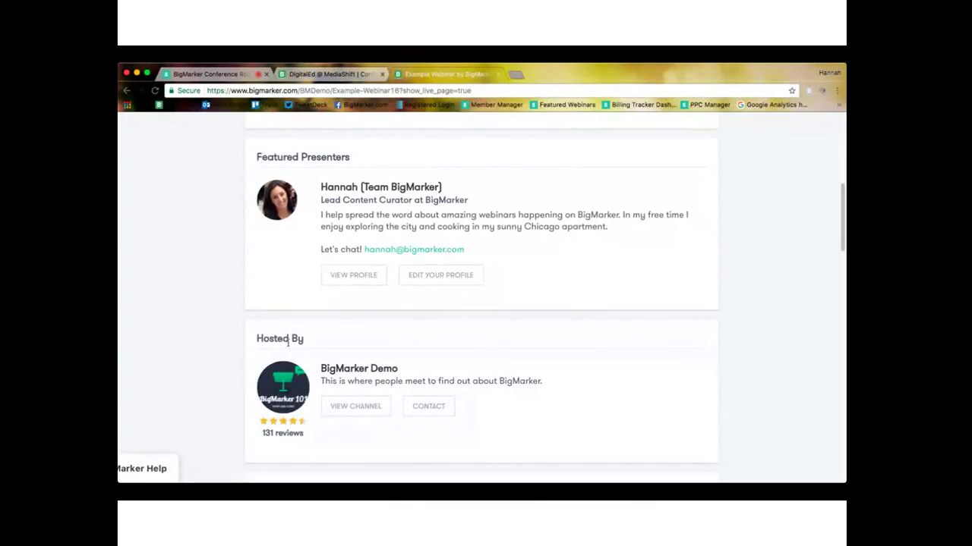
scroll(297, 345, "up", 1)
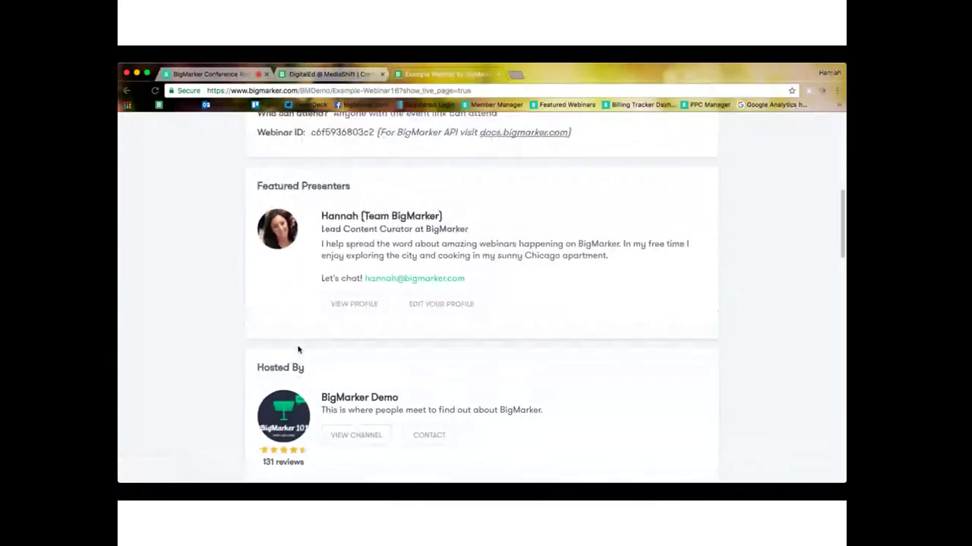
- Return to the landing page's header and open the Example Webinar for editing
scroll(297, 350, "up", 8)
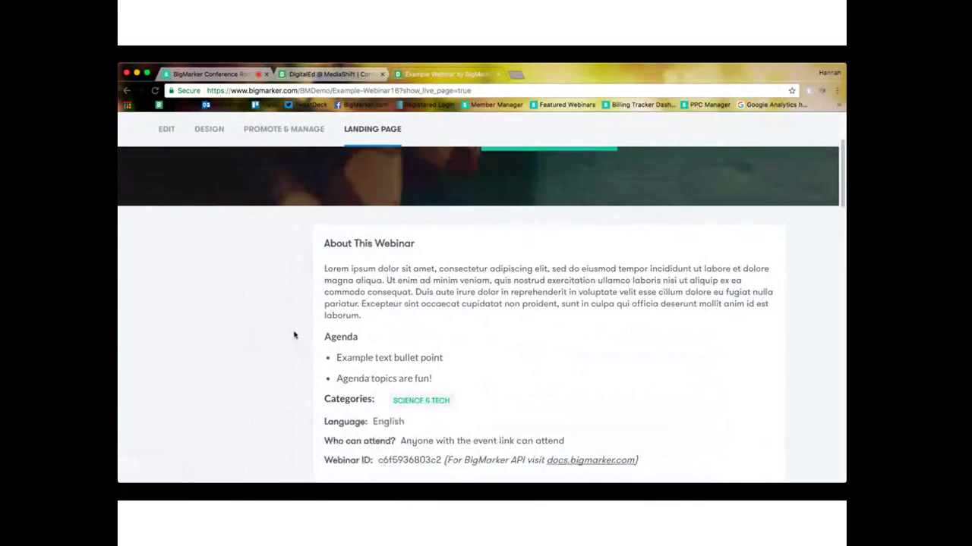
scroll(221, 186, "up", 5)
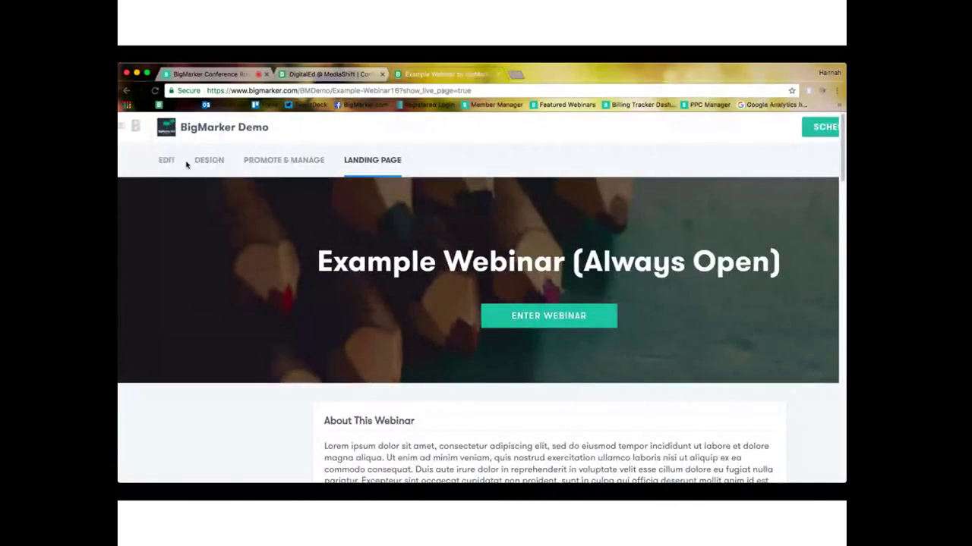
scroll(186, 165, "up", 3)
scroll(185, 165, "up", 3)
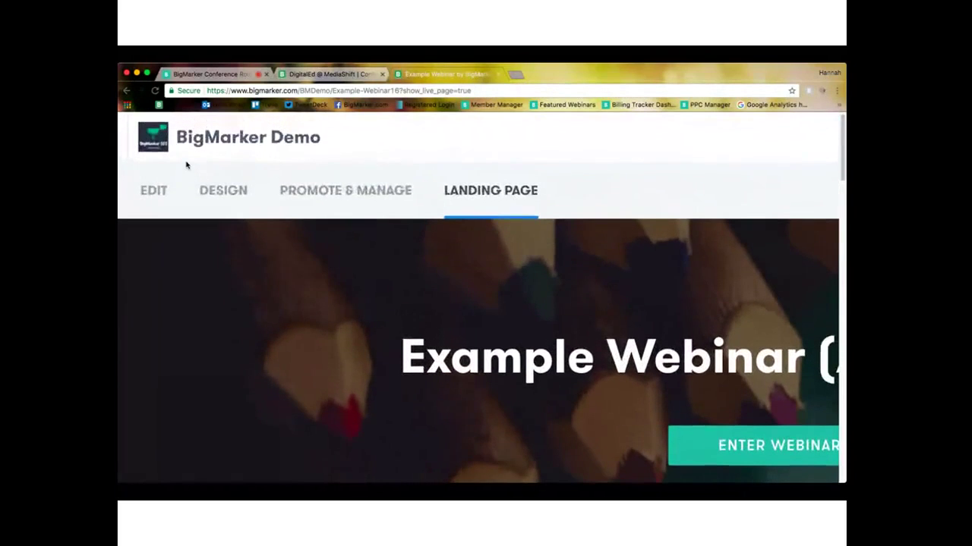
scroll(186, 165, "left", 2)
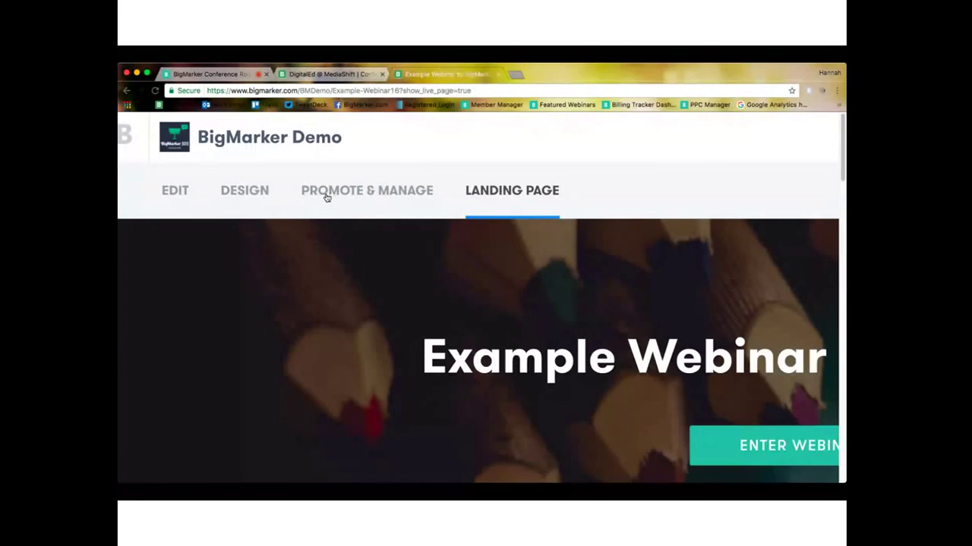
scroll(294, 204, "left", 1)
scroll(294, 203, "left", 1)
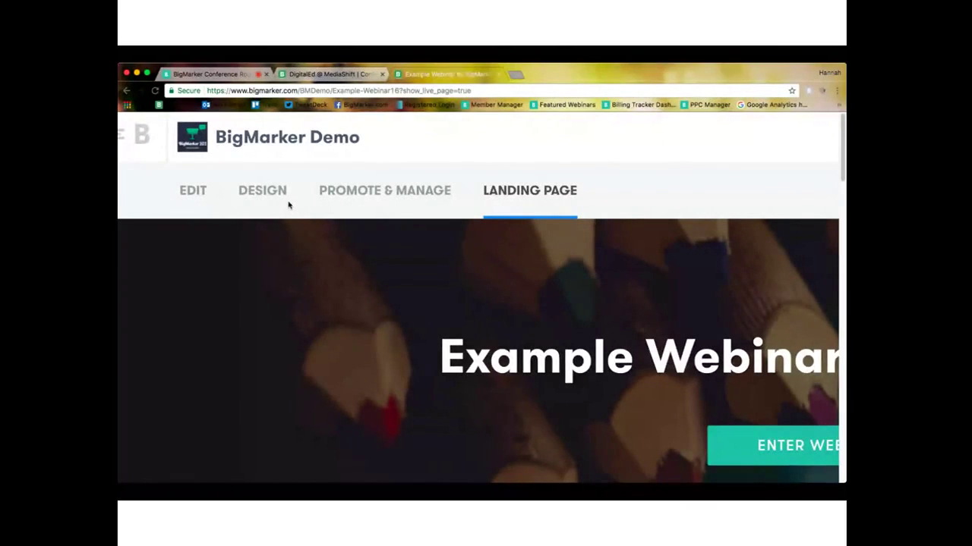
left_click(196, 191)
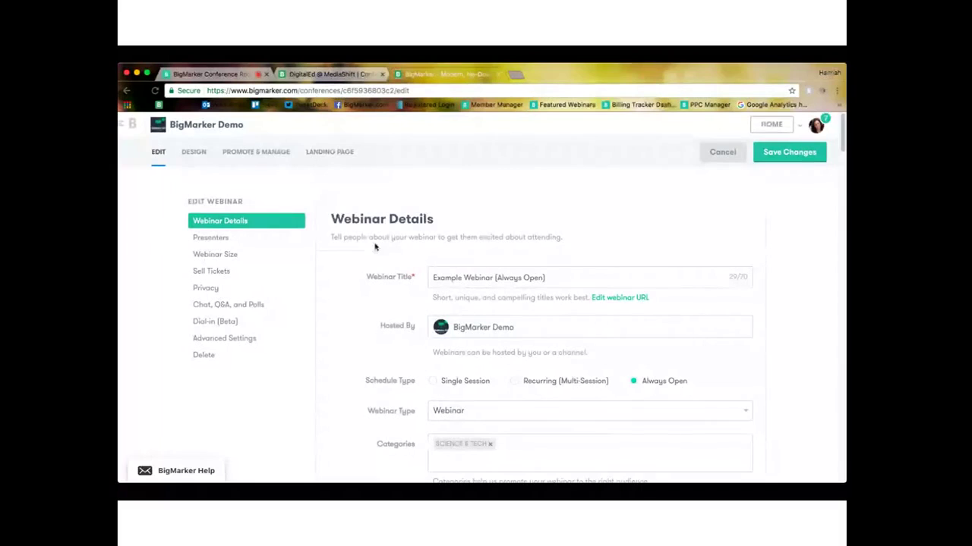
- Review the Webinar Details settings, including the webinar title, host, schedule type and webinar type
scroll(489, 326, "up", 3)
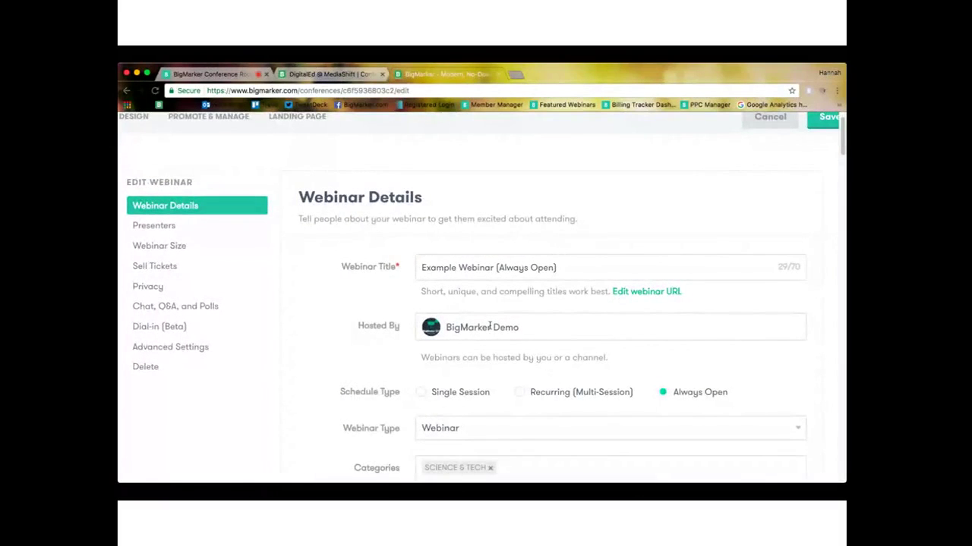
scroll(490, 326, "down", 2)
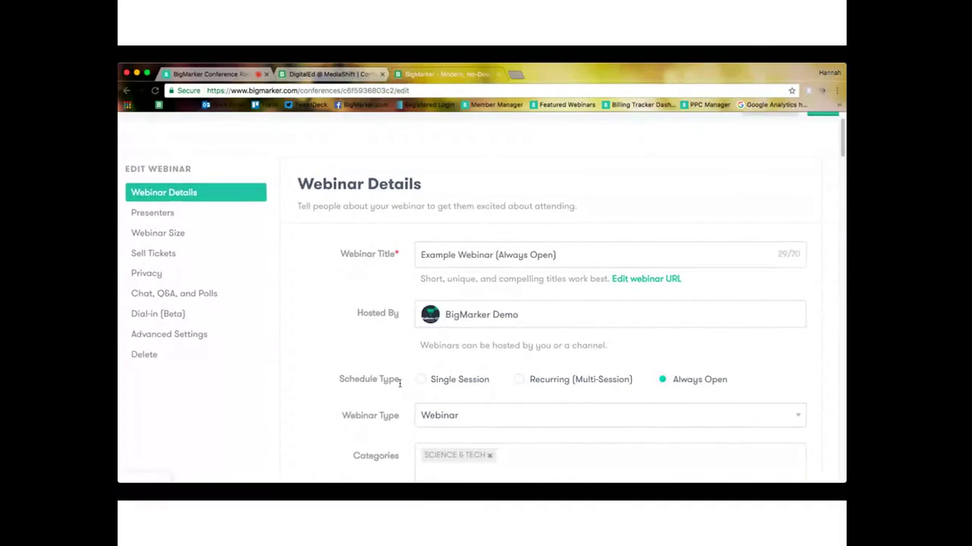
scroll(400, 383, "up", 3)
scroll(400, 383, "up", 3)
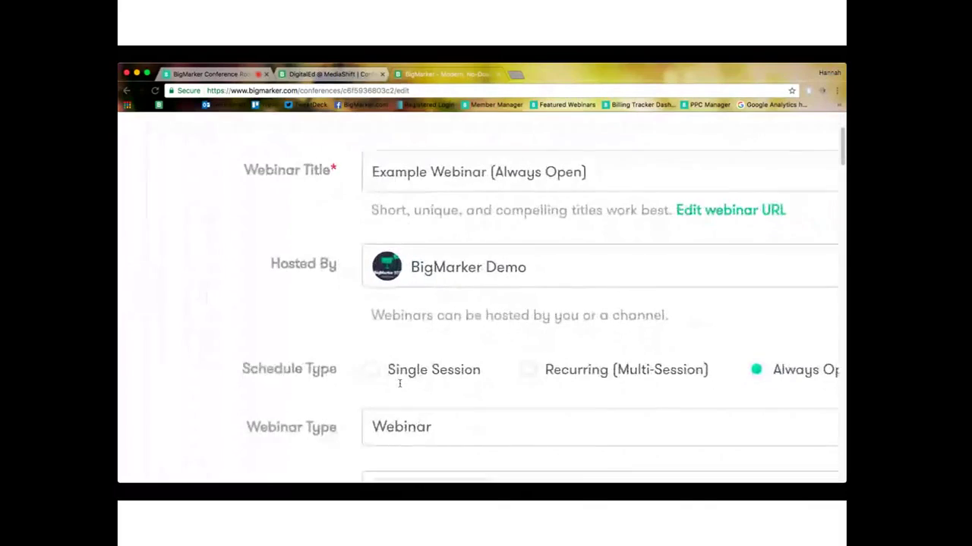
scroll(400, 383, "right", 2)
scroll(375, 375, "down", 2)
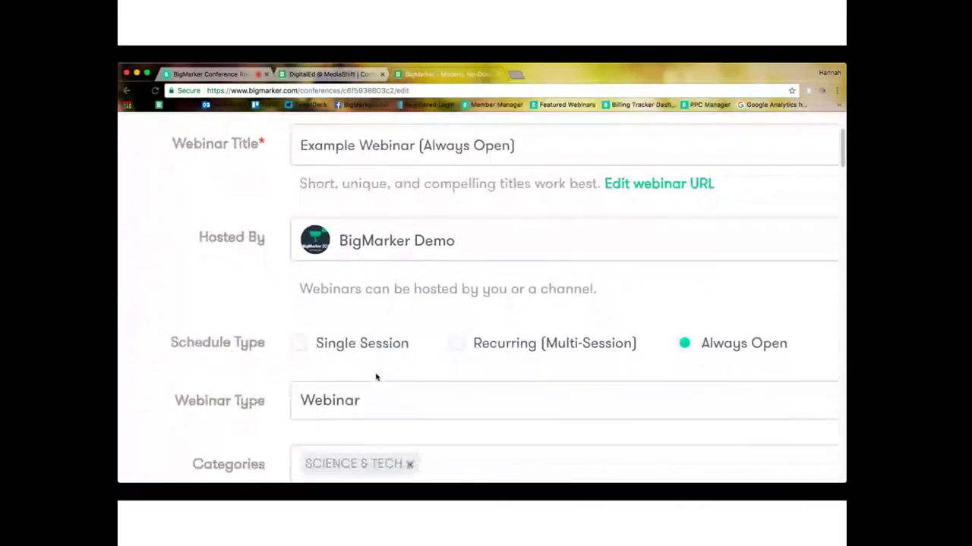
scroll(410, 373, "right", 2)
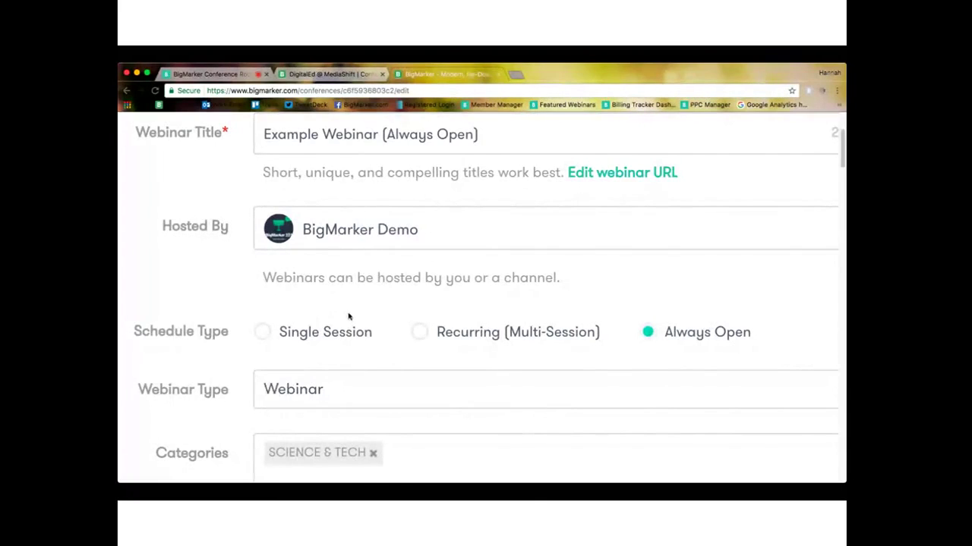
- Preview the Recurring (Multi-Session) schedule settings, then set the schedule type back to Always Open
left_click(438, 339)
scroll(418, 347, "down", 1)
scroll(418, 347, "down", 2)
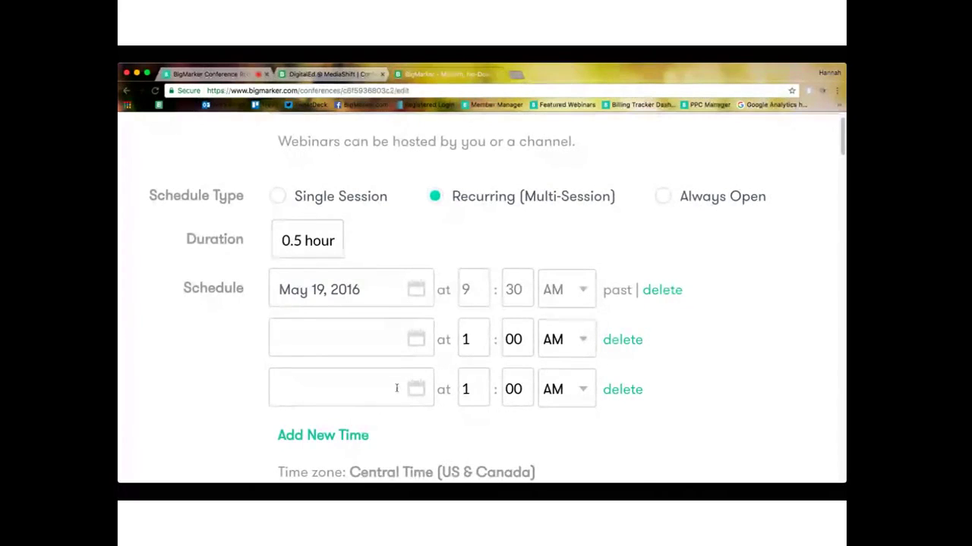
left_click(661, 199)
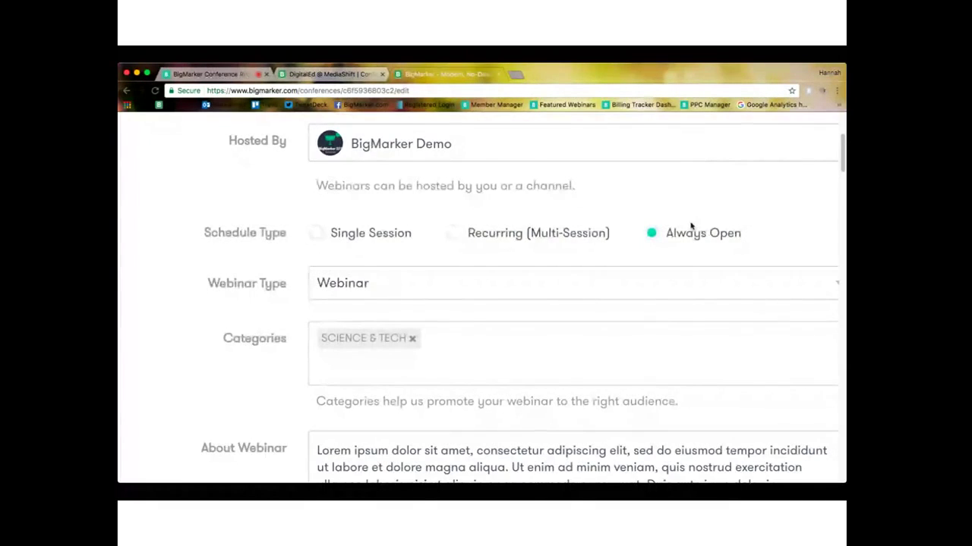
- Jump to the Presenters settings and look through them and the Webinar Size section down to Sell Tickets
scroll(691, 227, "down", 3)
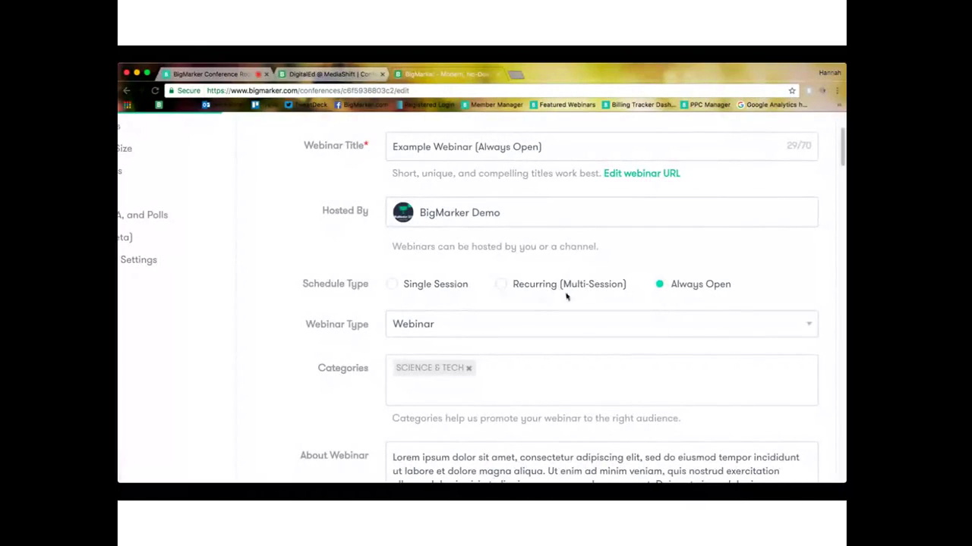
scroll(429, 306, "down", 5)
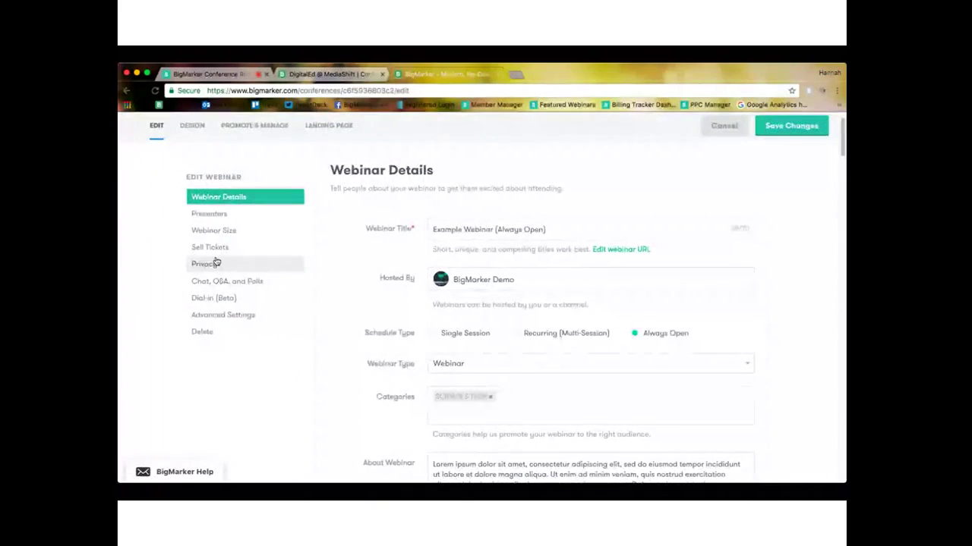
scroll(216, 262, "up", 5)
scroll(216, 262, "up", 1)
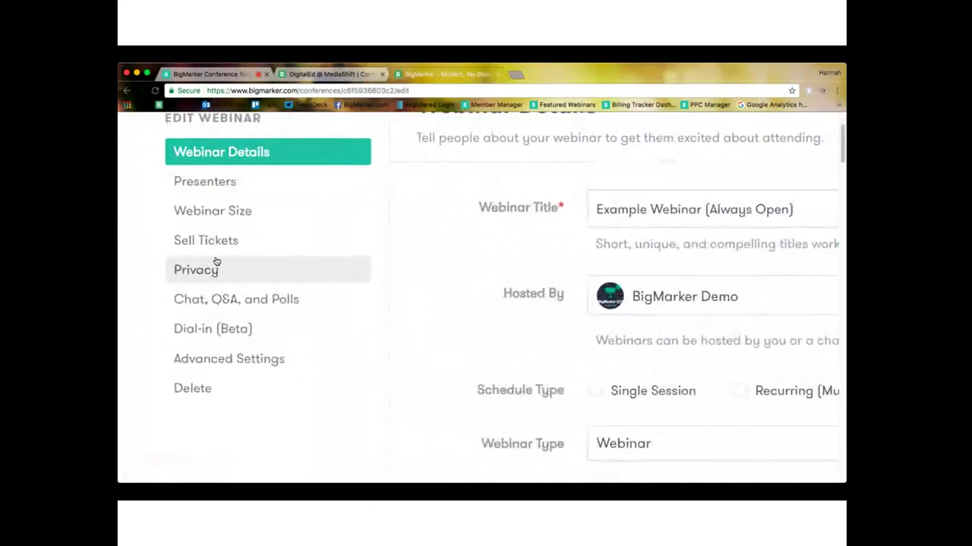
left_click(210, 189)
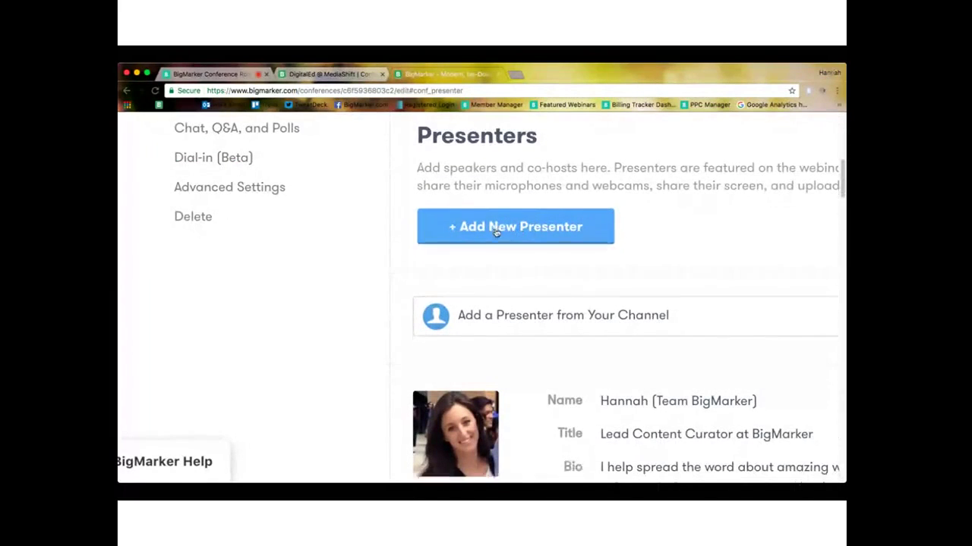
scroll(494, 231, "down", 5)
scroll(497, 233, "down", 12)
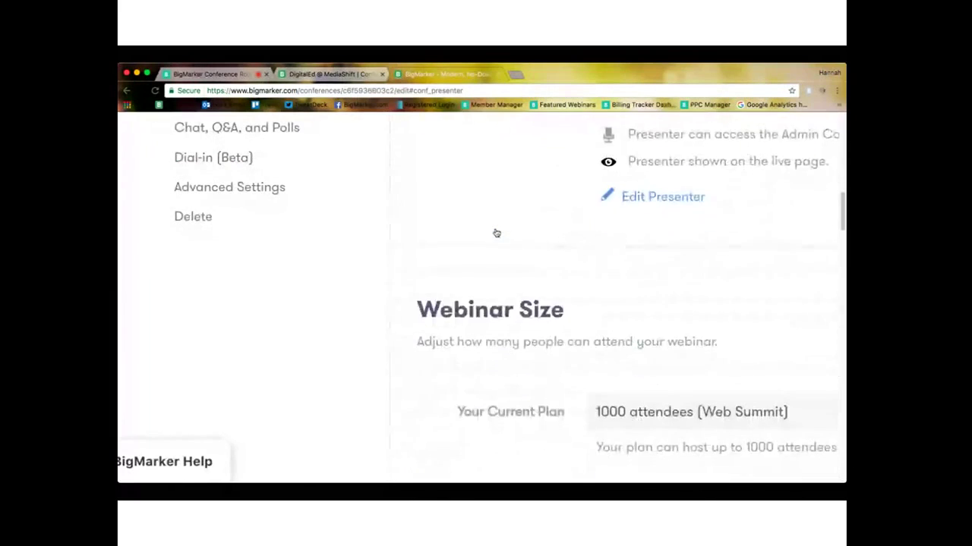
scroll(496, 233, "down", 2)
scroll(495, 232, "right", 4)
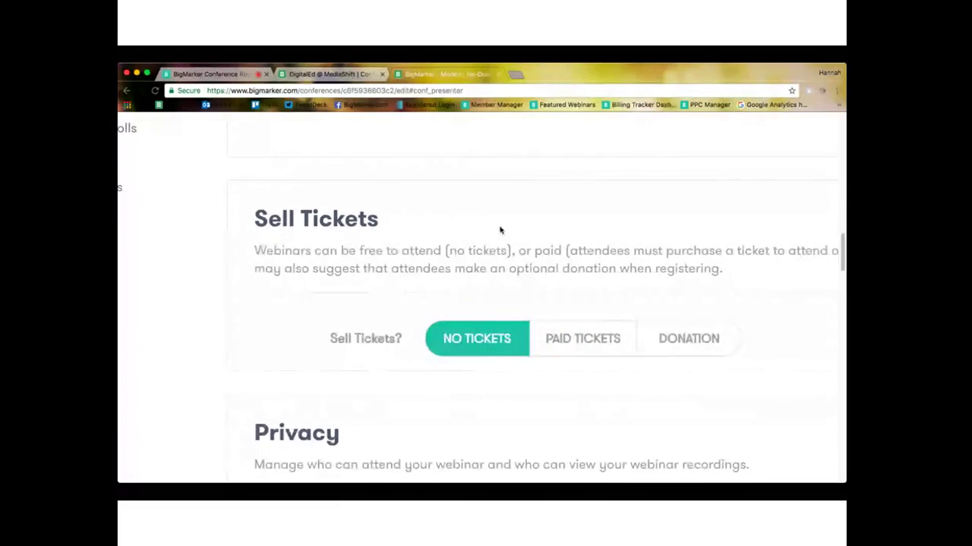
- Preview the Paid Tickets pricing and coupon options, then set ticket selling back to No Tickets
left_click(563, 348)
scroll(562, 347, "down", 1)
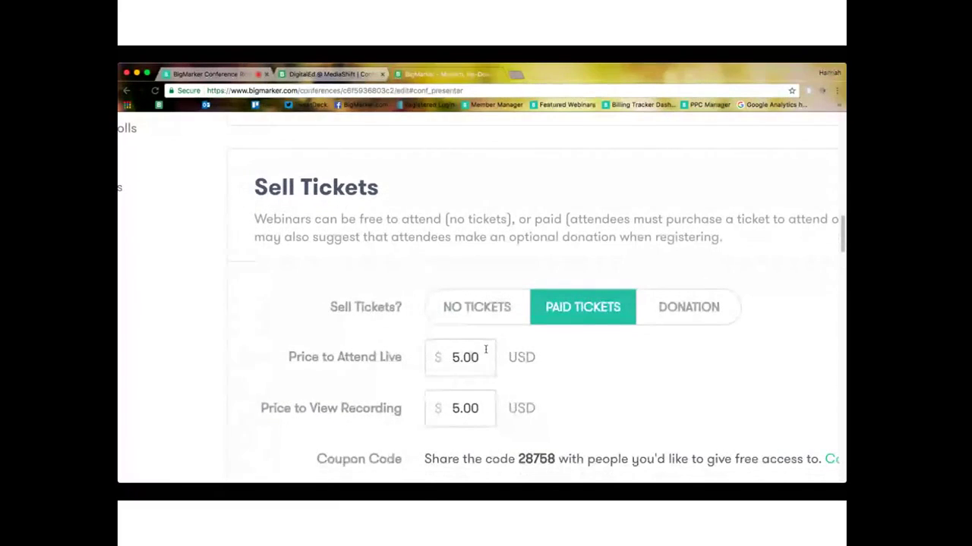
scroll(468, 394, "down", 1)
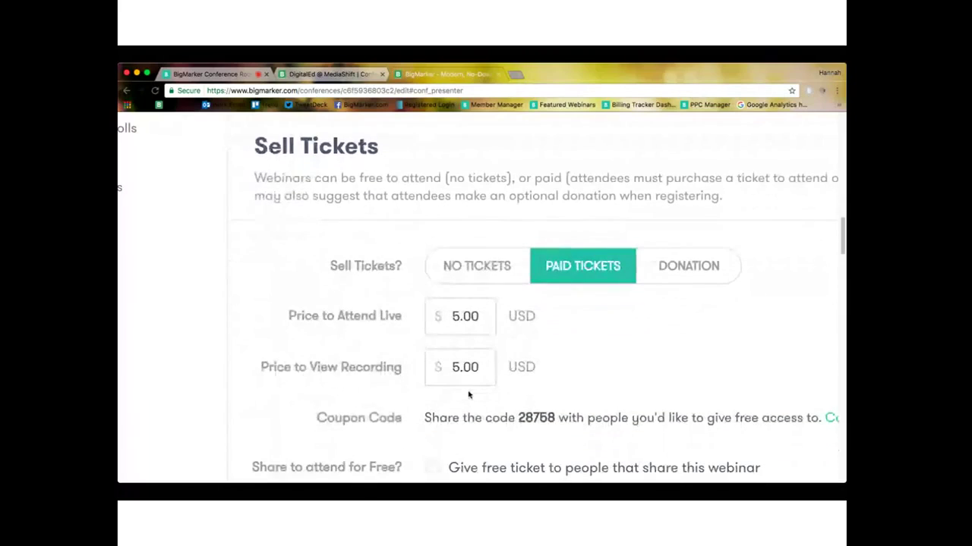
left_click(488, 277)
- Review the Privacy section, including the public or private listing choice and the Advanced Privacy attendance options
scroll(488, 278, "down", 4)
scroll(488, 278, "down", 2)
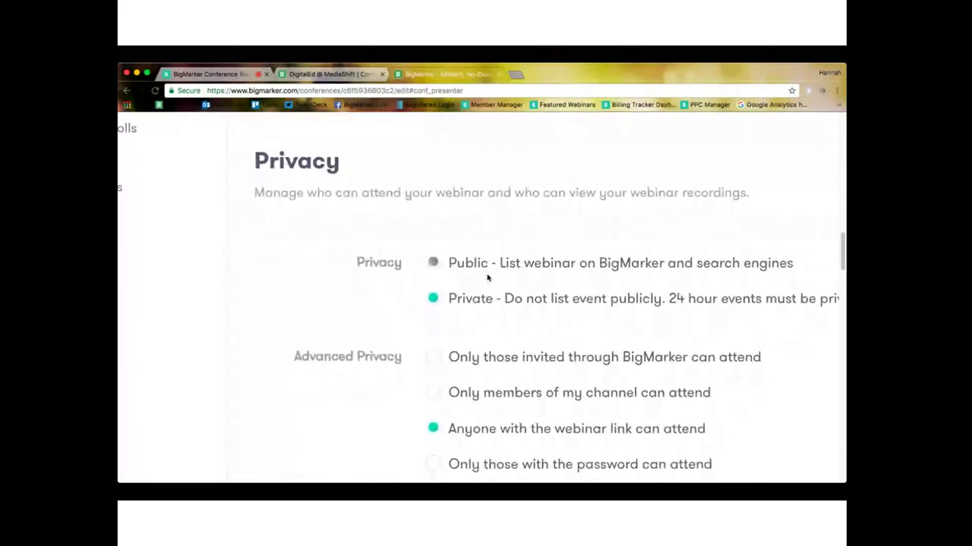
scroll(488, 278, "down", 1)
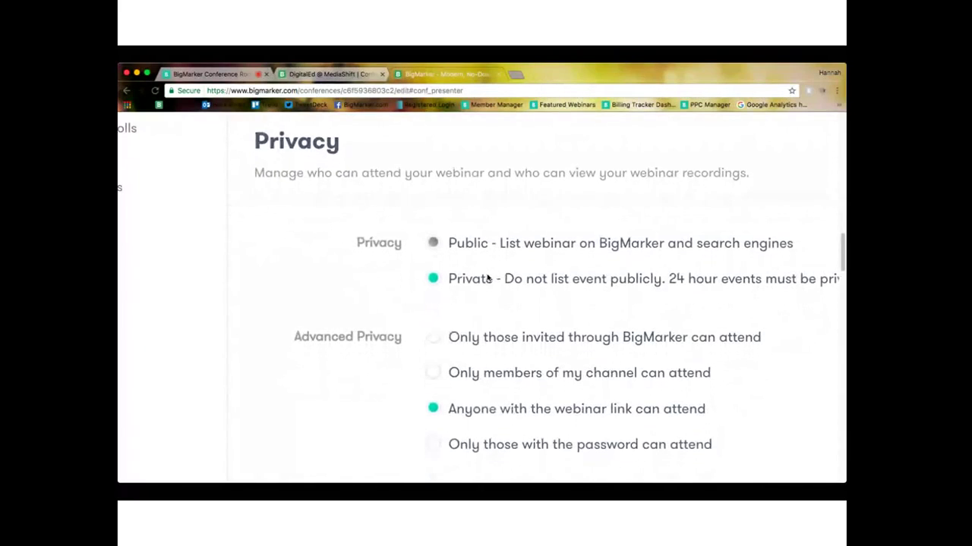
scroll(488, 278, "right", 2)
scroll(488, 278, "right", 1)
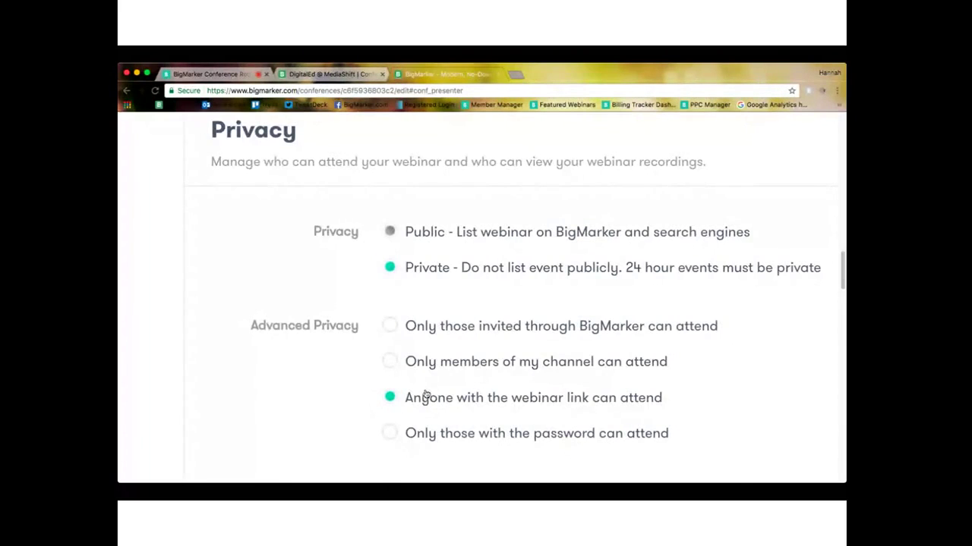
- Look through the remaining privacy settings down to the 24/7 room registration requirement and View Recording Permissions
scroll(424, 395, "down", 2)
scroll(425, 392, "down", 4)
scroll(426, 390, "down", 8)
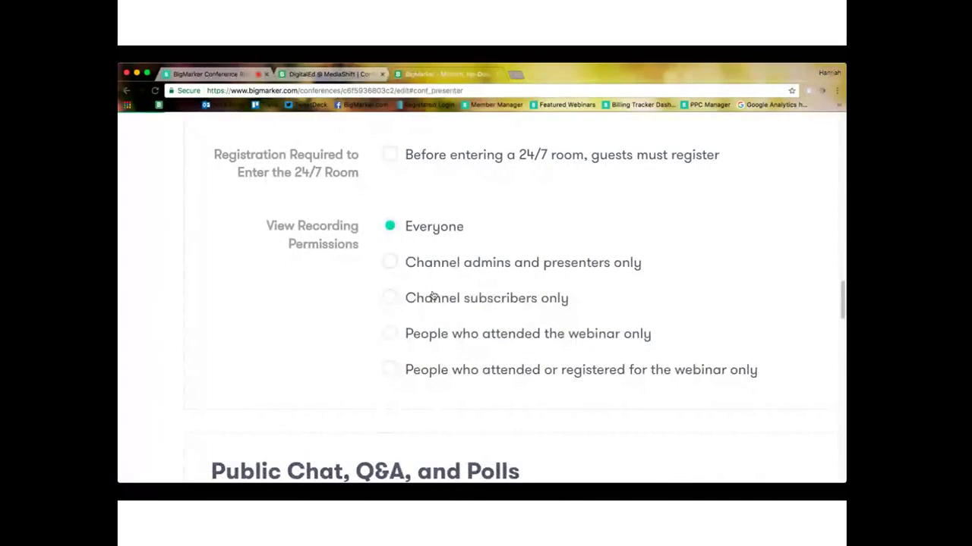
scroll(433, 298, "up", 3, "ctrl")
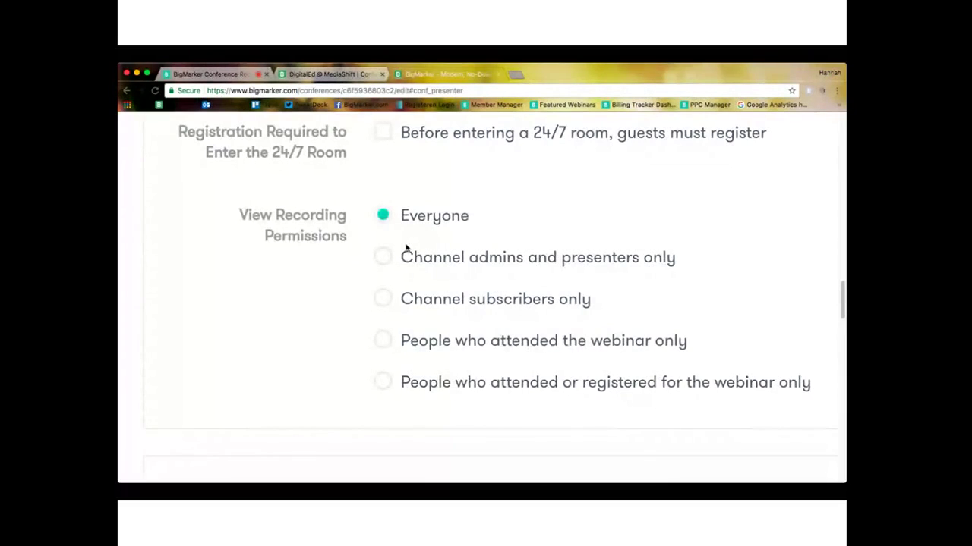
- Leave the privacy settings and open the webinar's Design settings
key("super+minus")
key("super+minus")
key("super+minus")
key("super+minus")
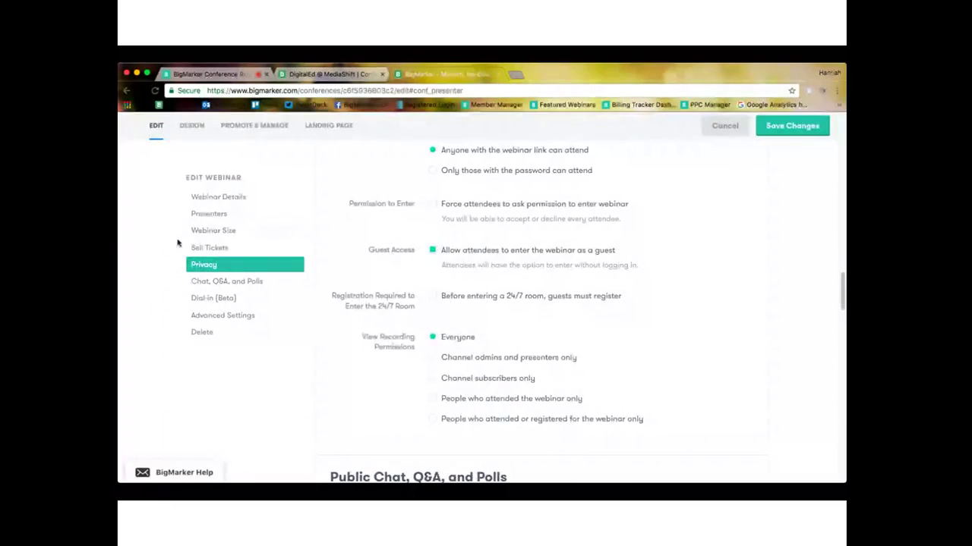
scroll(176, 243, "up", 3)
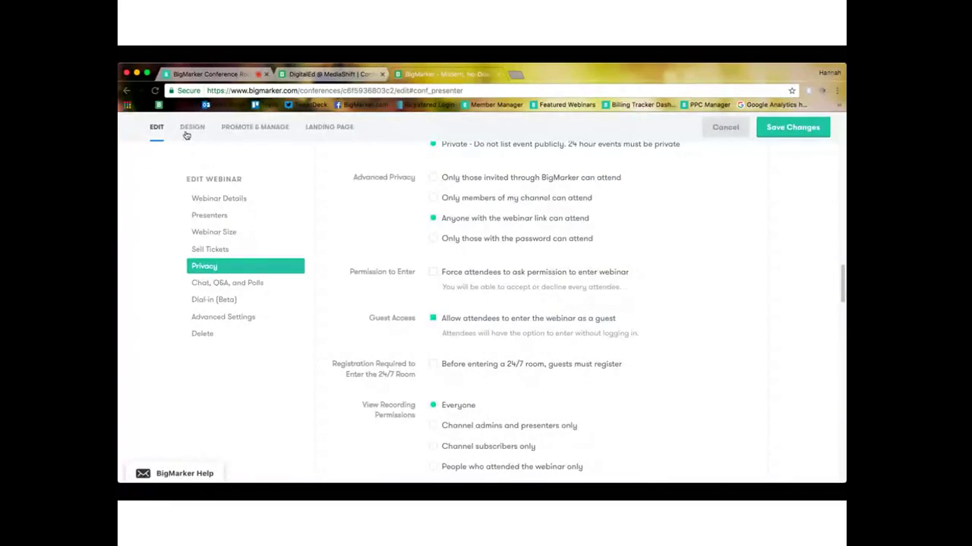
key("super+plus")
key("super+plus")
key("super+plus")
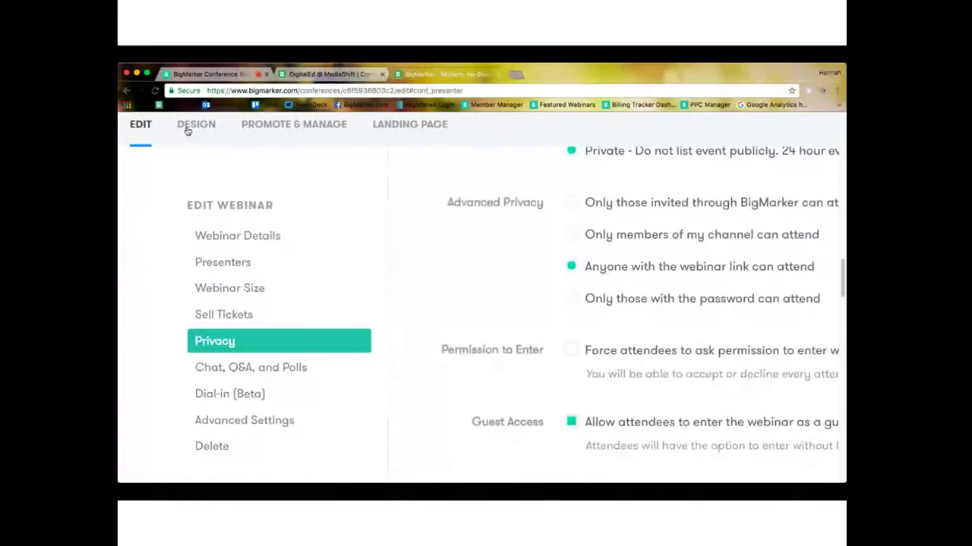
left_click(191, 126)
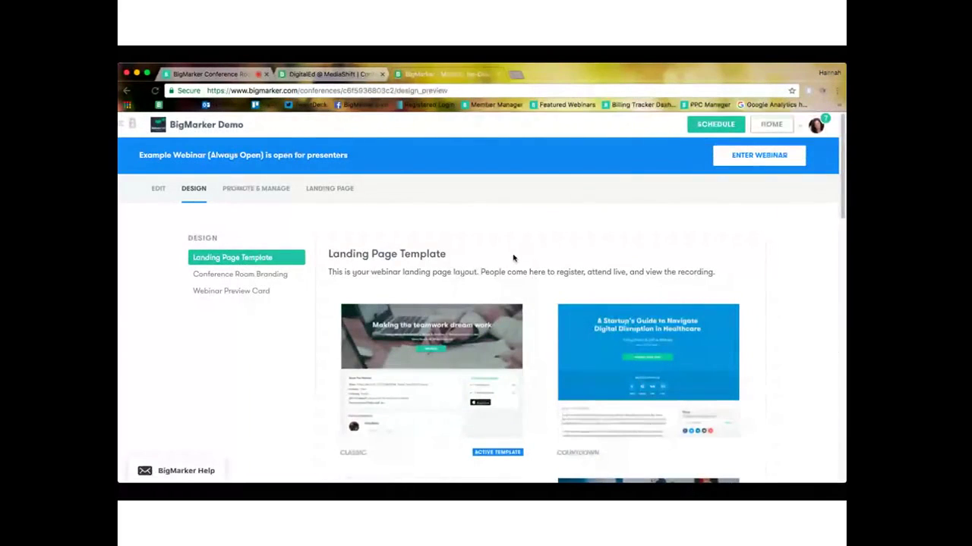
- Examine the Classic and Countdown layouts among the landing page templates, including their customize, preview and use options
scroll(513, 258, "up", 3)
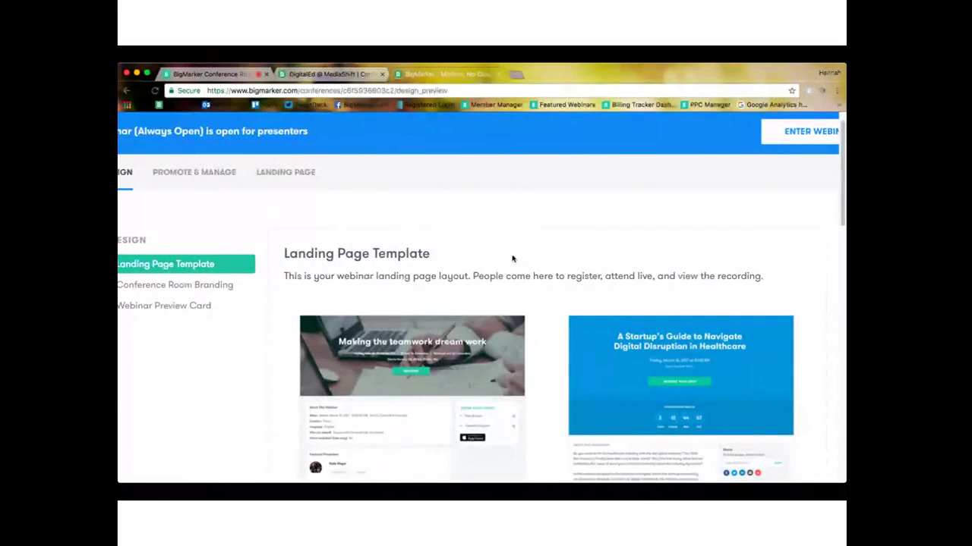
scroll(512, 259, "down", 3)
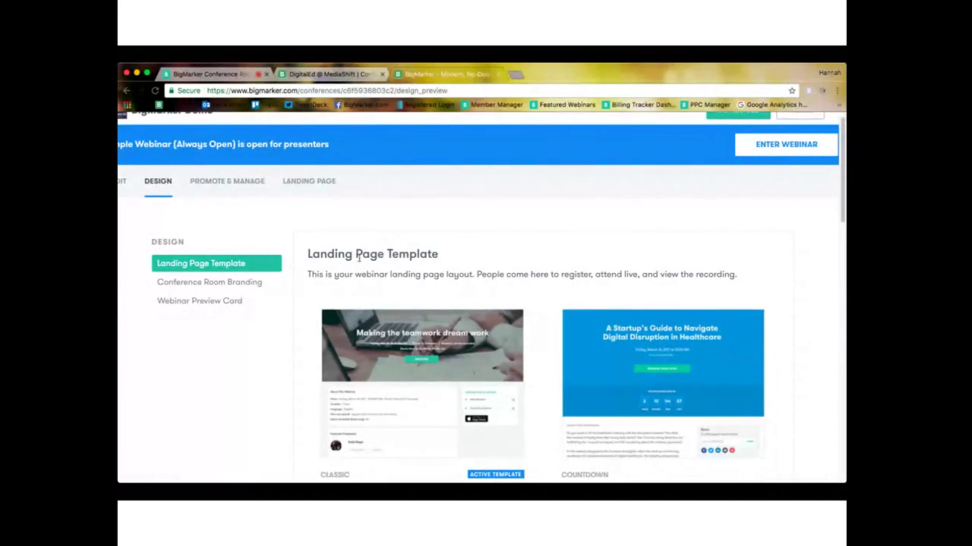
scroll(451, 251, "down", 5)
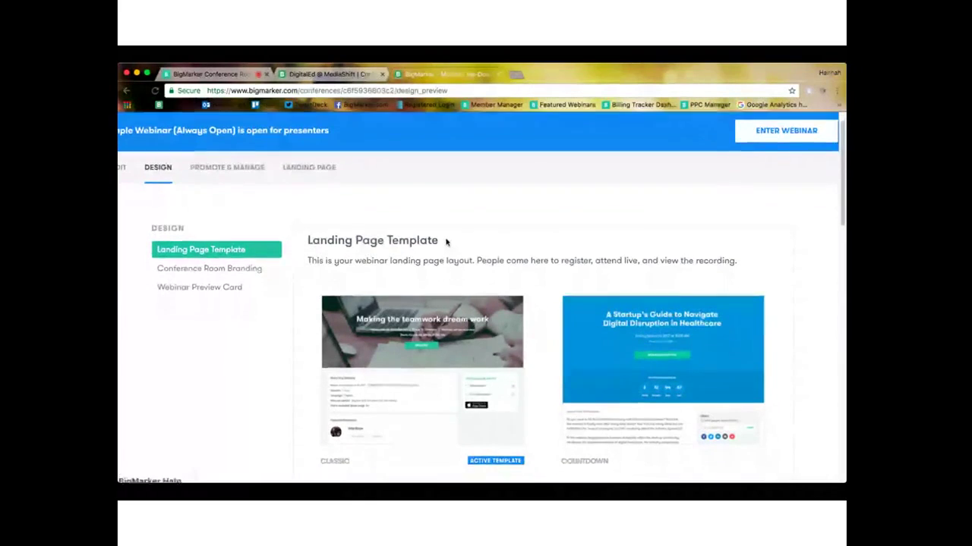
scroll(446, 242, "down", 2)
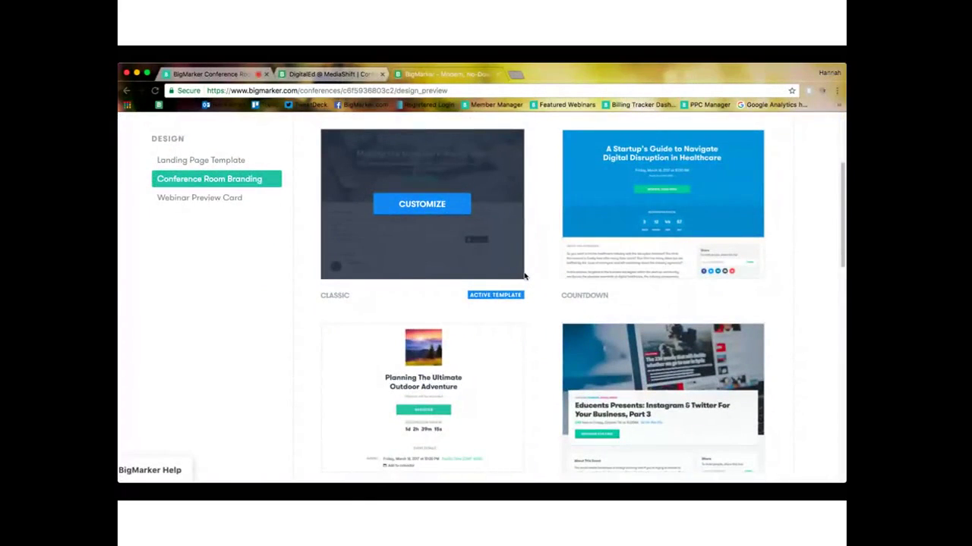
scroll(524, 276, "up", 5)
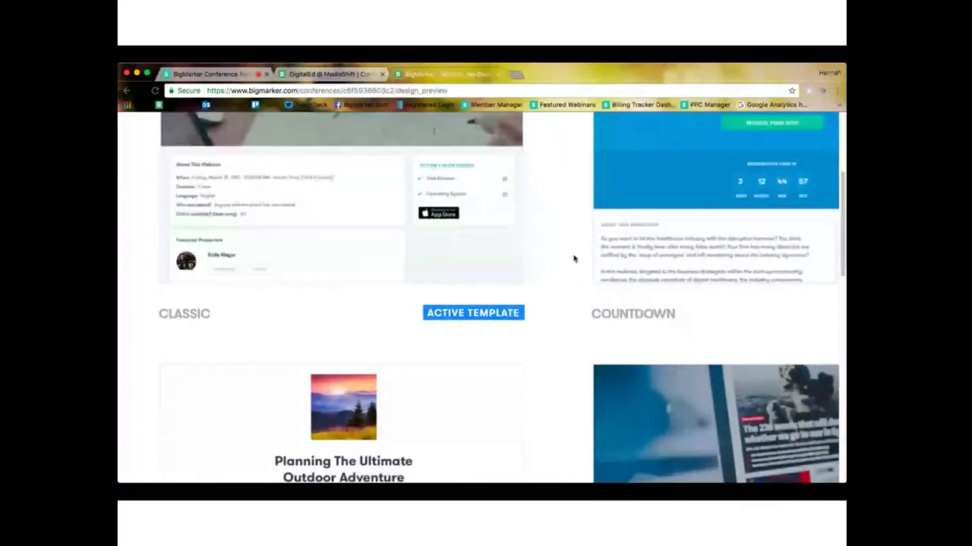
mouse_move(599, 251)
scroll(599, 251, "up", 3)
scroll(599, 252, "up", 2)
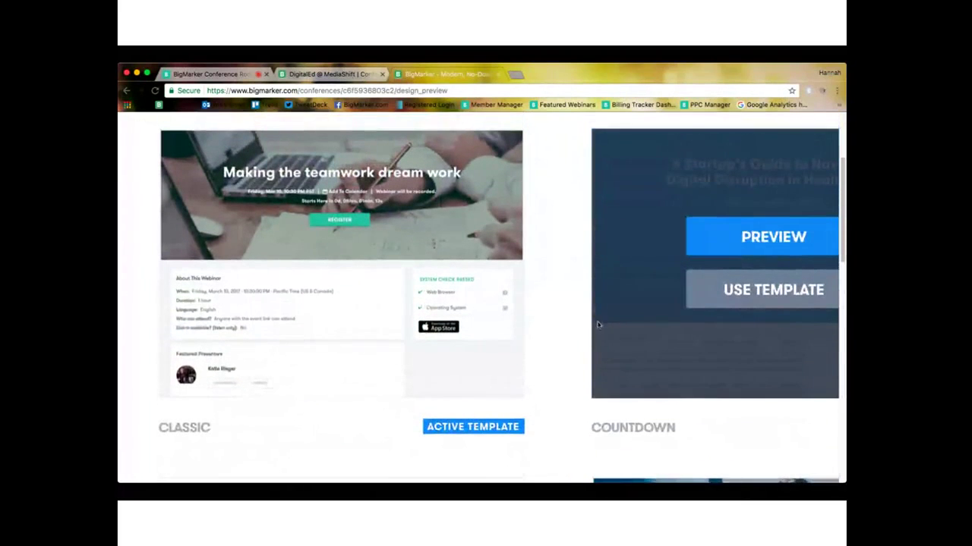
scroll(569, 359, "right", 2)
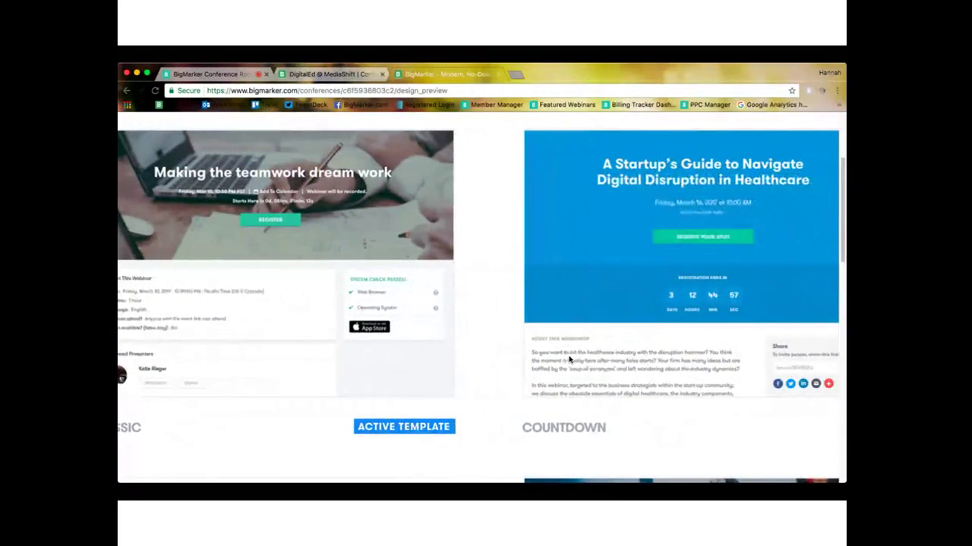
mouse_move(346, 286)
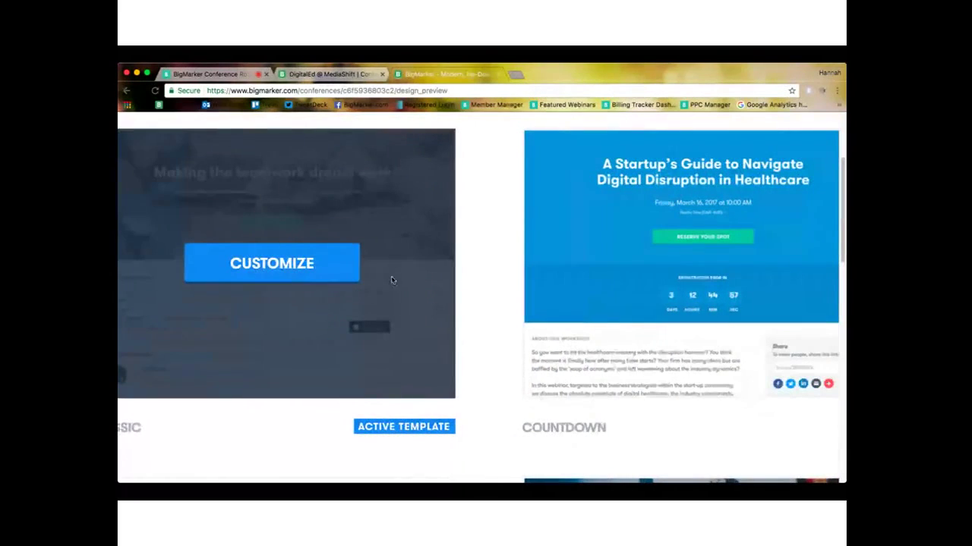
scroll(596, 299, "right", 2)
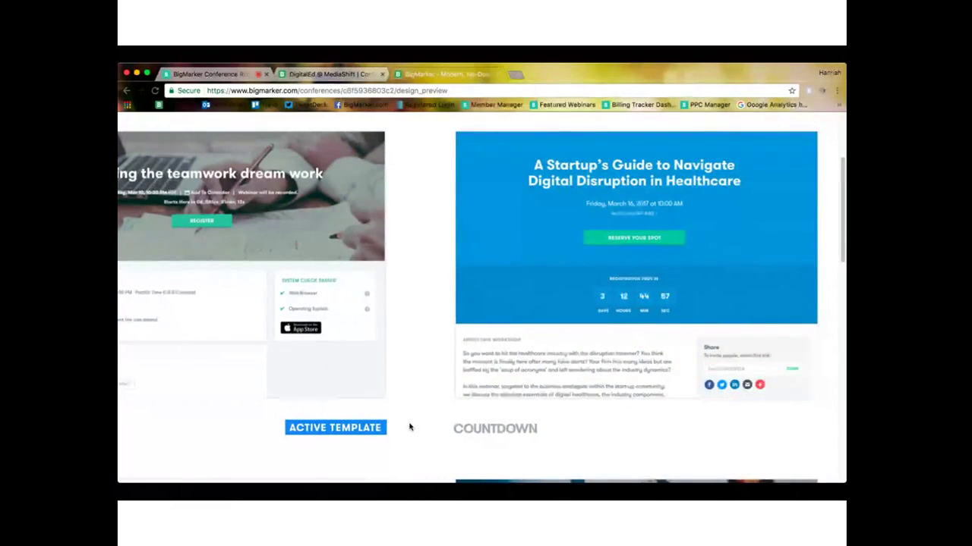
- Examine the Minimalist and Billboard landing page templates, then return to the Classic template's customize option
scroll(409, 427, "down", 1)
scroll(409, 427, "down", 5)
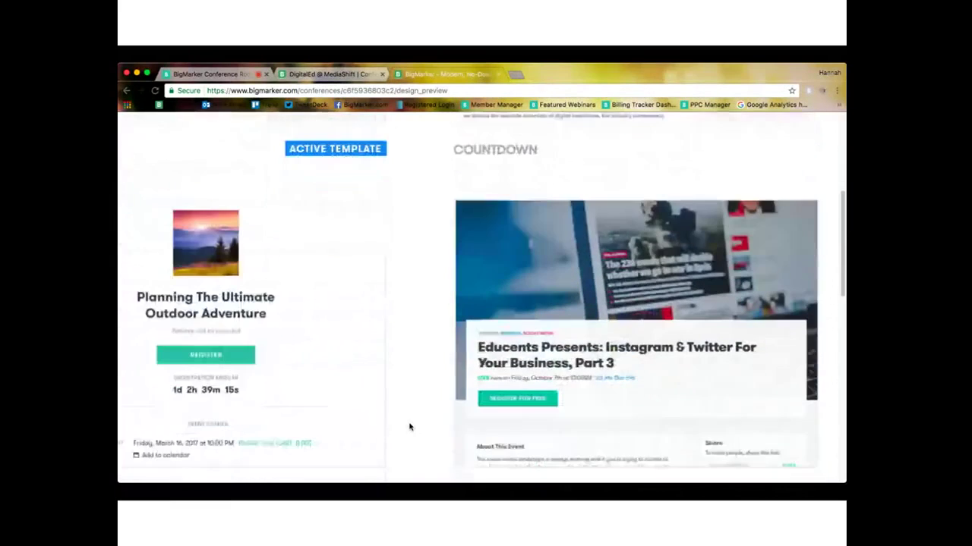
scroll(409, 427, "down", 2)
scroll(409, 428, "left", 3)
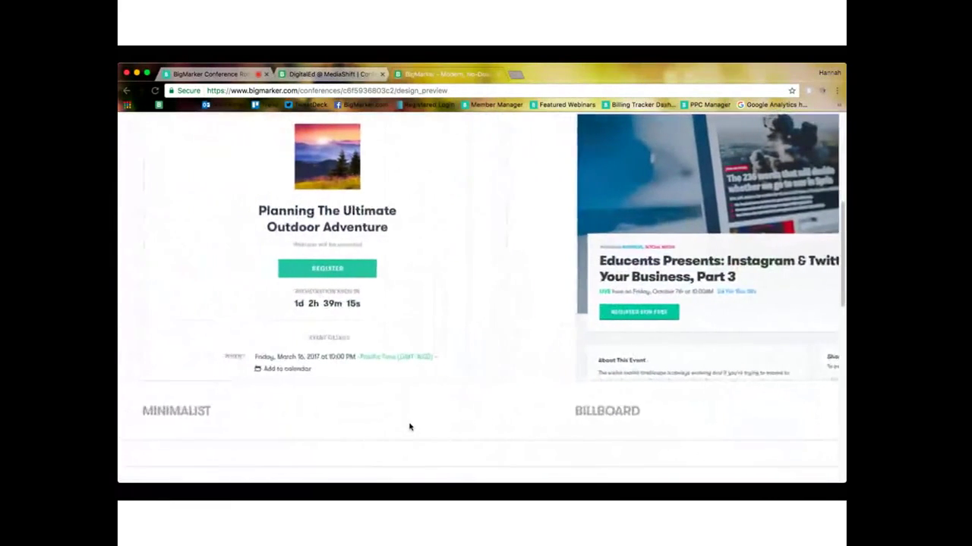
scroll(409, 428, "right", 3)
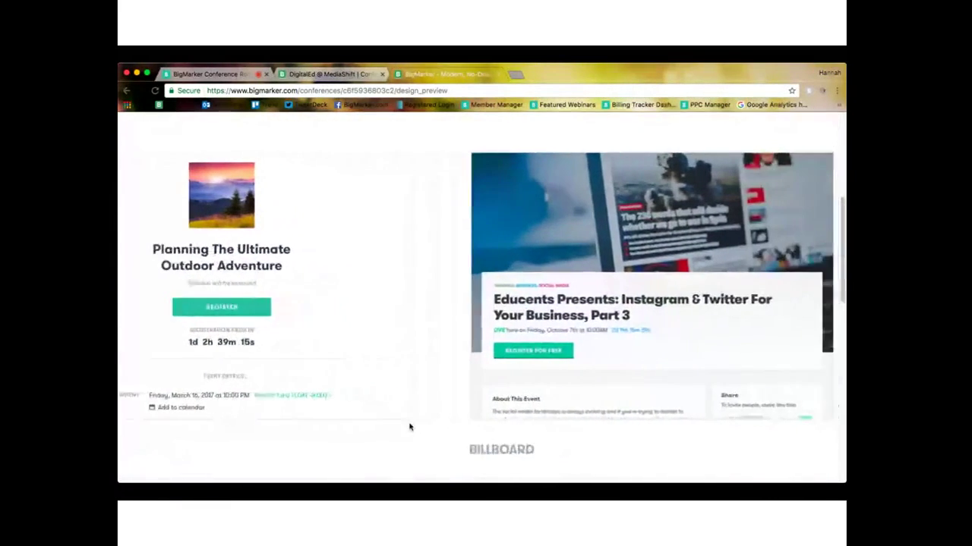
mouse_move(678, 241)
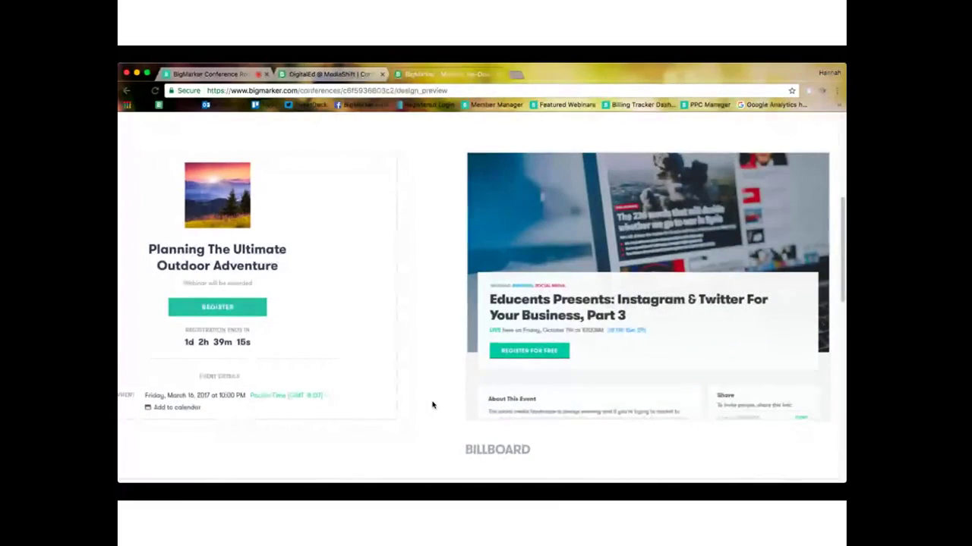
key("super+minus")
key("super+minus")
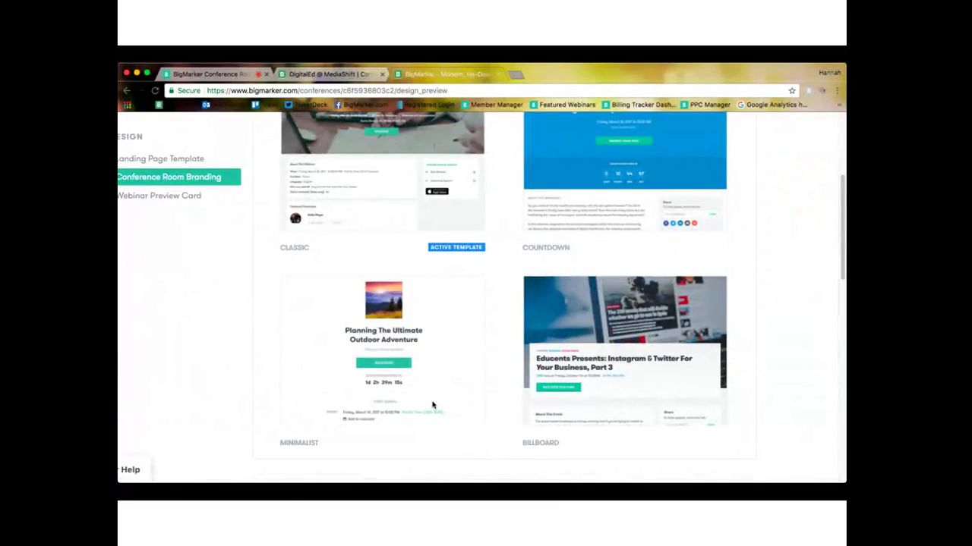
scroll(432, 405, "up", 2)
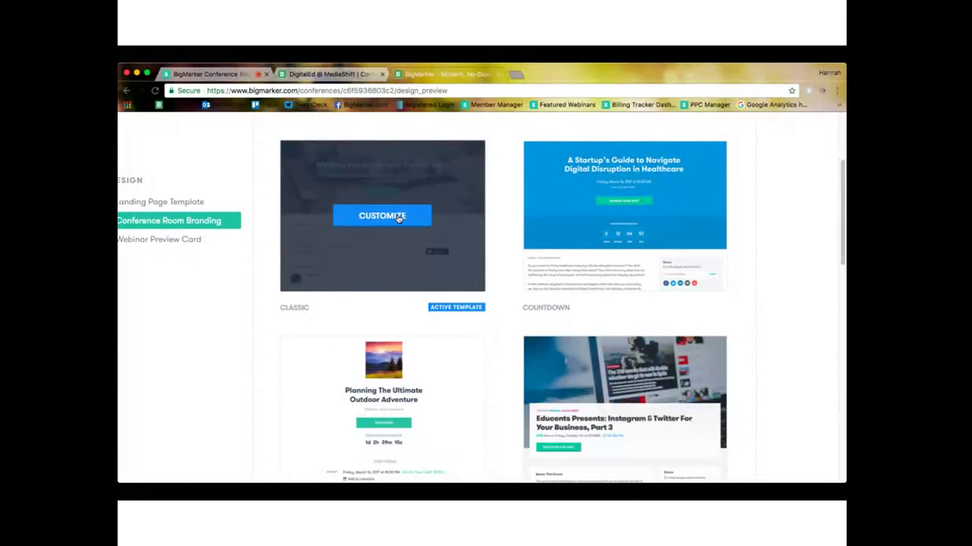
- Preview the dark gray theme color in Conference Room Branding, then set the theme color back to white
scroll(398, 218, "down", 10)
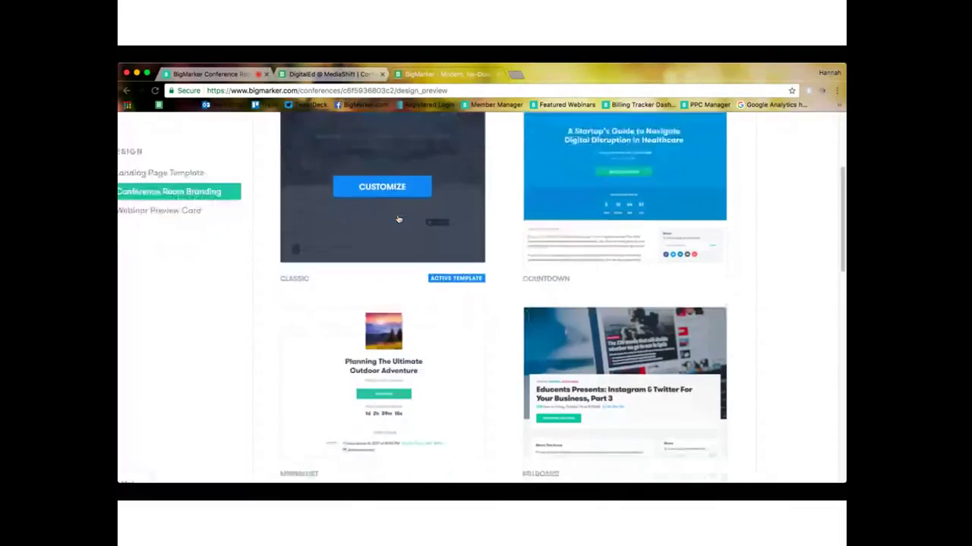
scroll(398, 219, "down", 2)
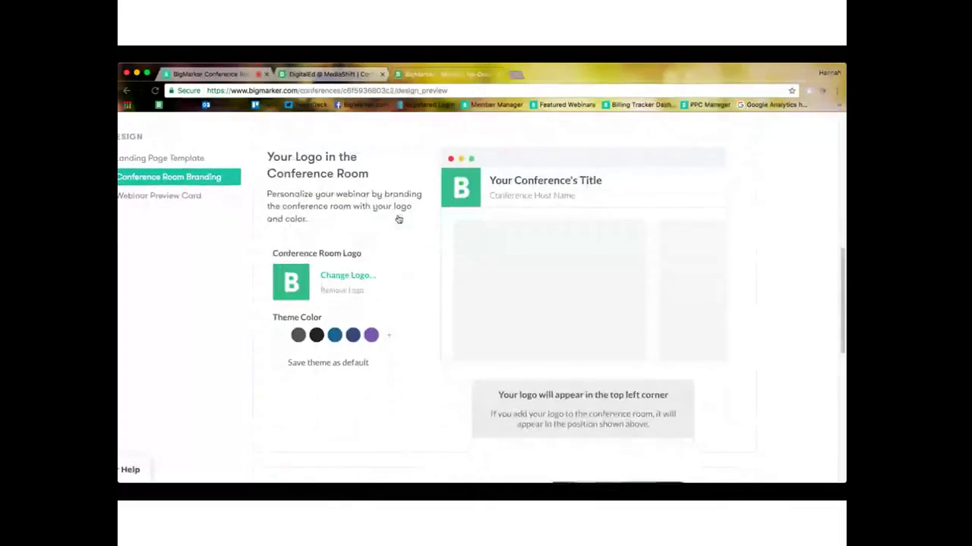
scroll(351, 231, "left", 1)
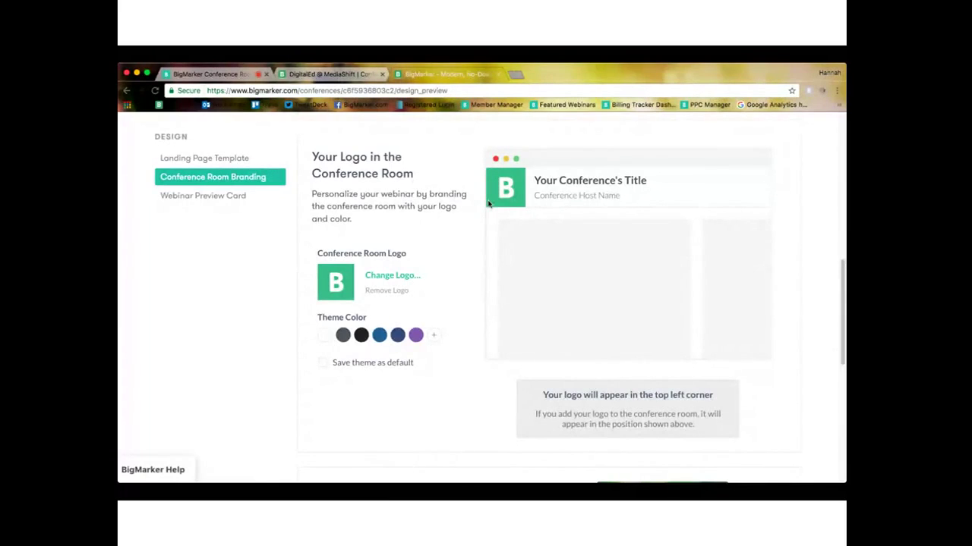
left_click(342, 335)
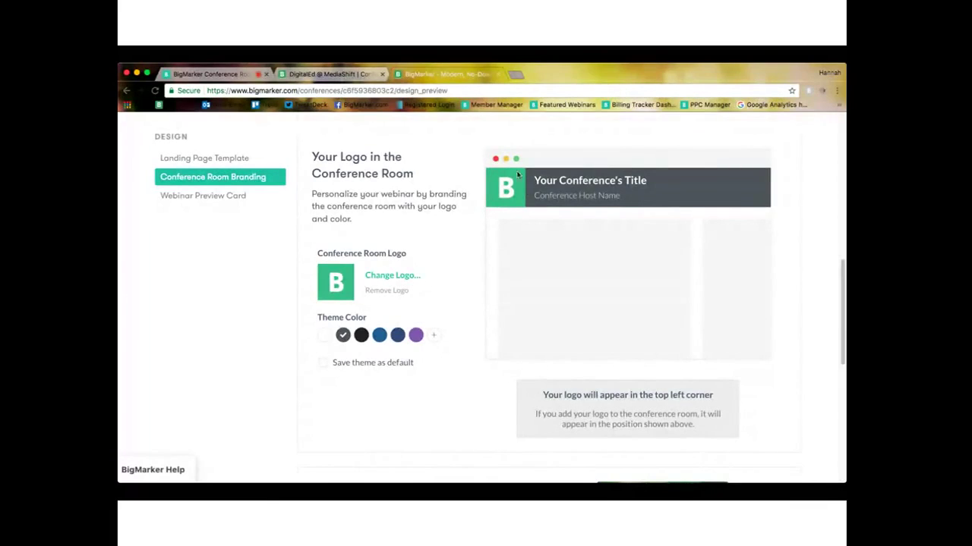
left_click(325, 337)
- Look over the Webinar Preview Card image options, then open the webinar's Promote & Manage dashboard
scroll(325, 339, "down", 3)
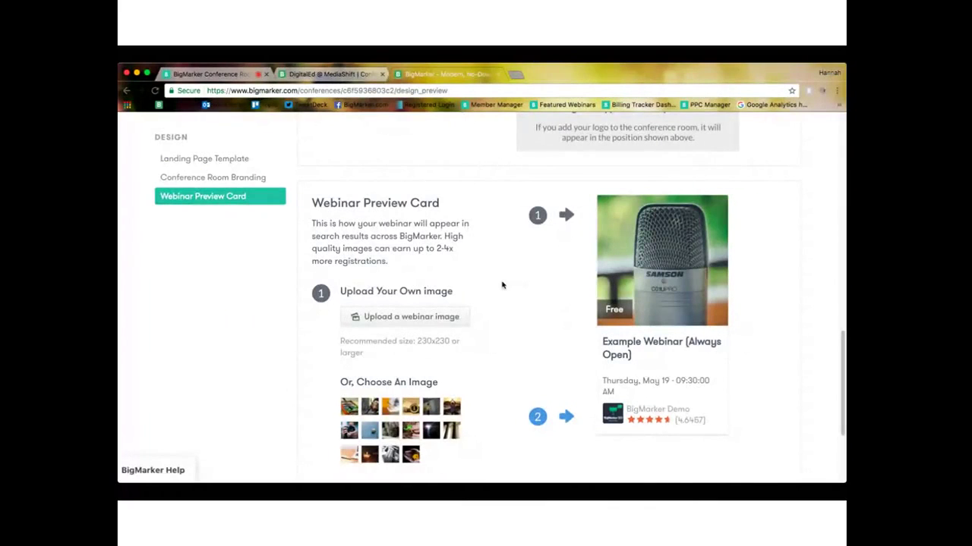
scroll(287, 281, "up", 5)
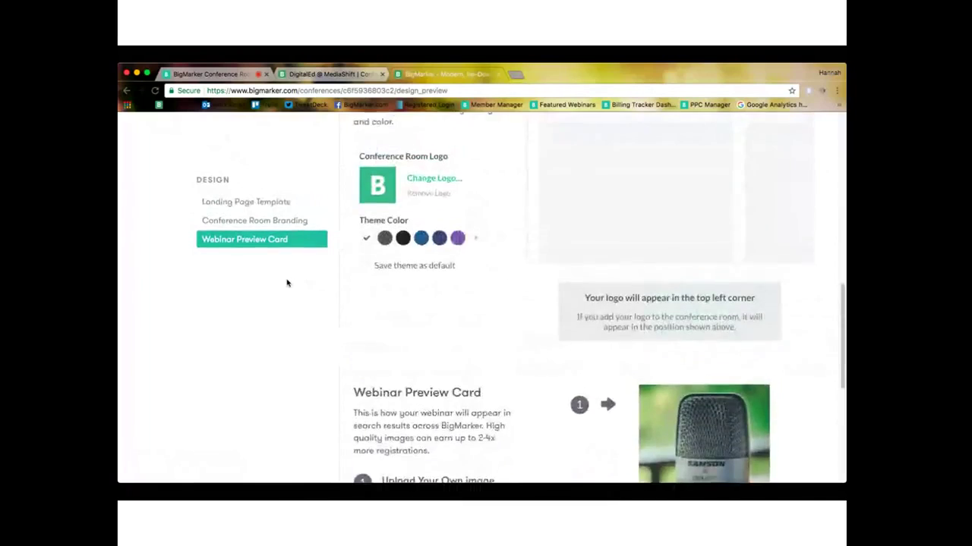
scroll(287, 283, "up", 10)
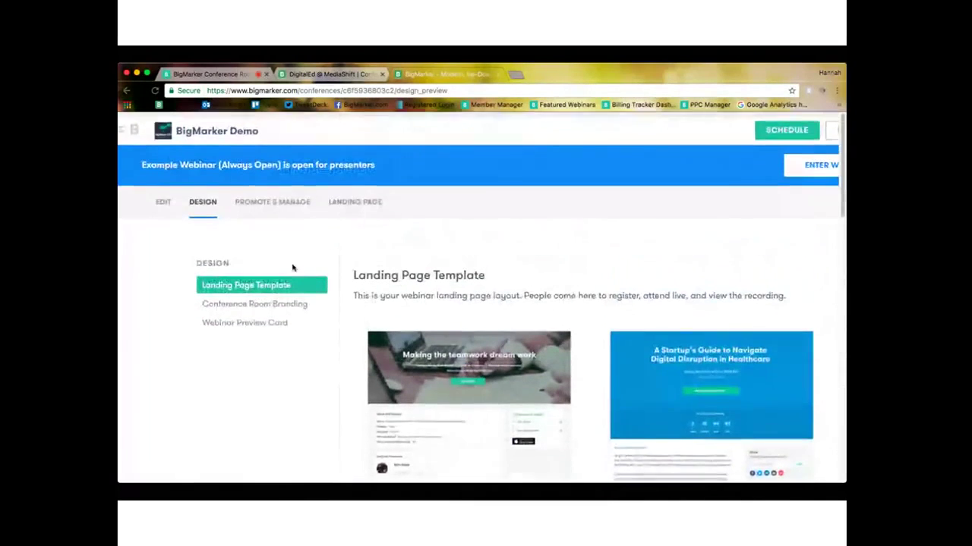
left_click(291, 200)
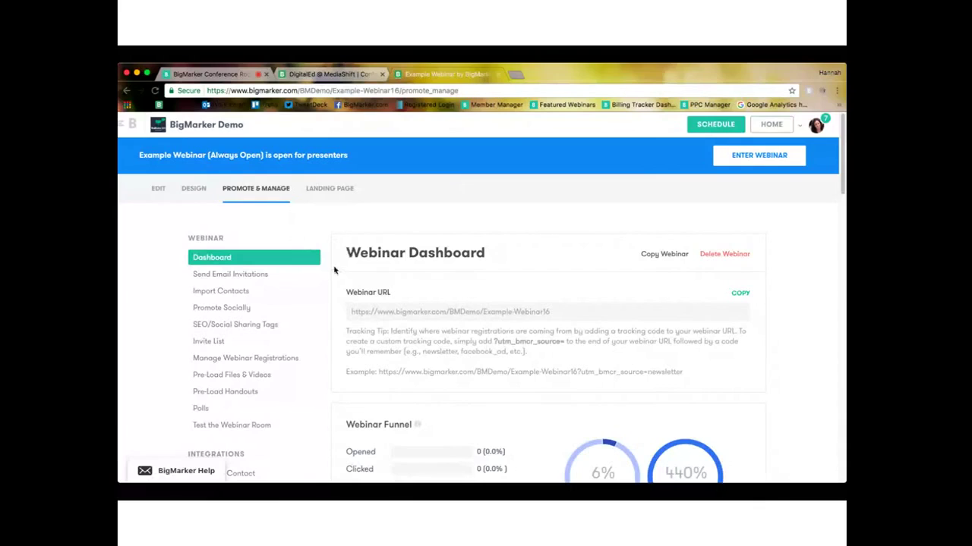
key("super+equal")
key("super+equal")
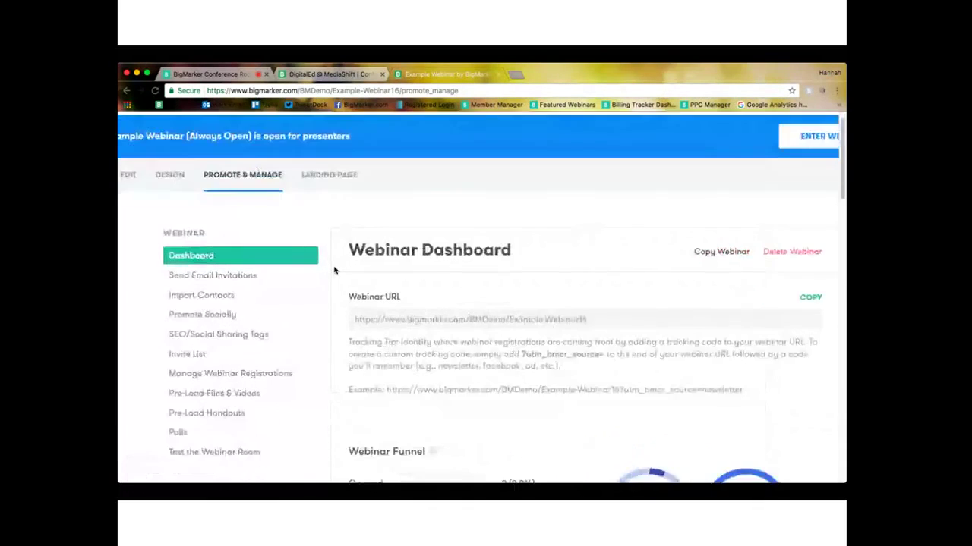
scroll(334, 270, "up", 1)
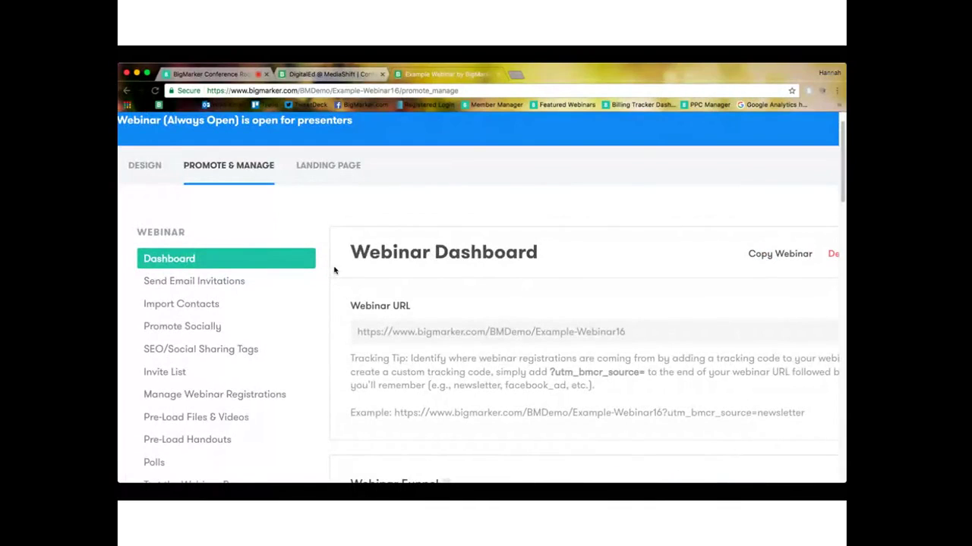
scroll(334, 270, "right", 2)
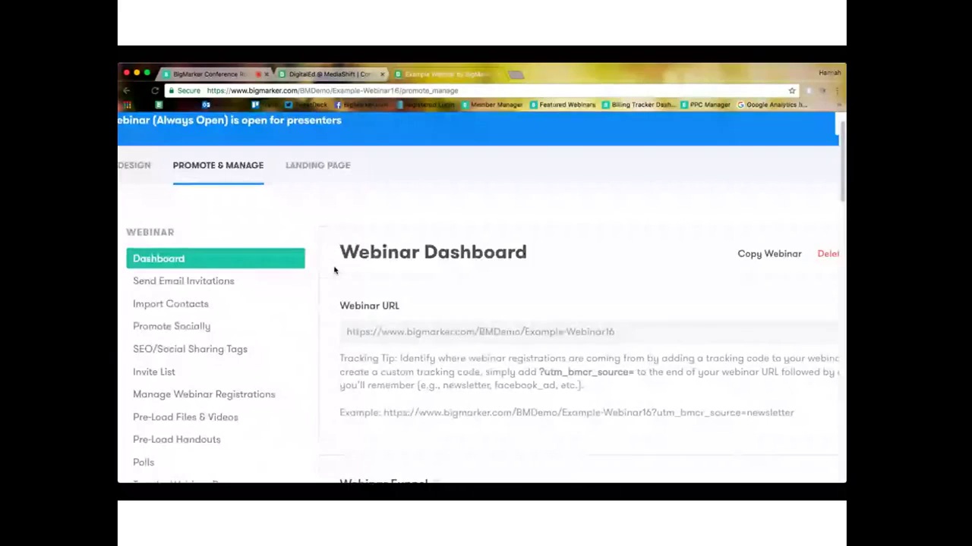
- Review the webinar URL and its tracking tip on the Webinar Dashboard, then copy the webinar URL
scroll(334, 271, "right", 5)
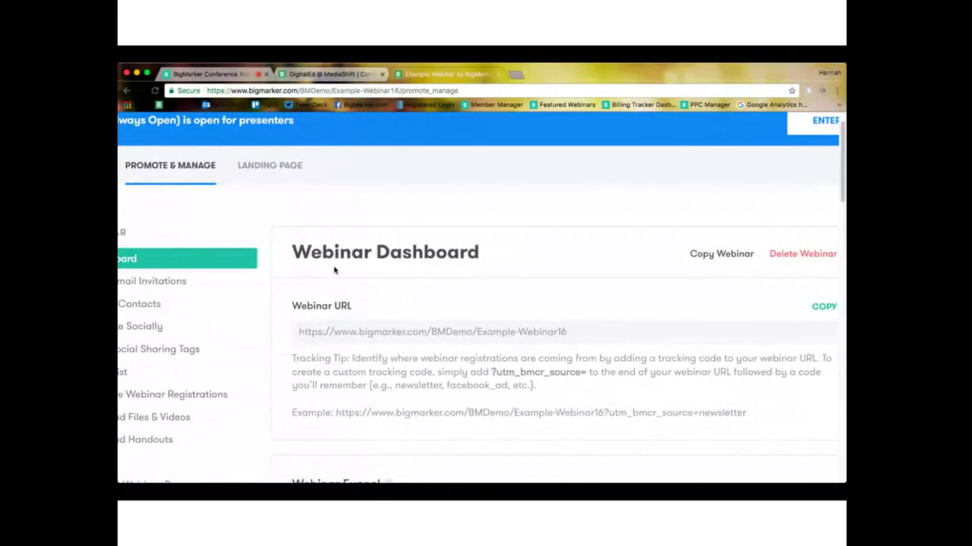
scroll(334, 270, "right", 2)
scroll(334, 270, "down", 3)
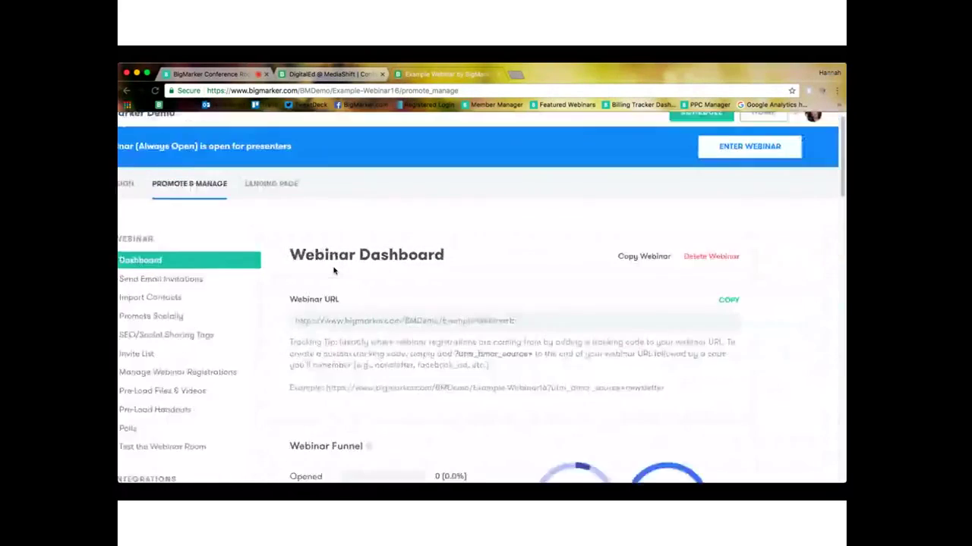
scroll(334, 271, "down", 2)
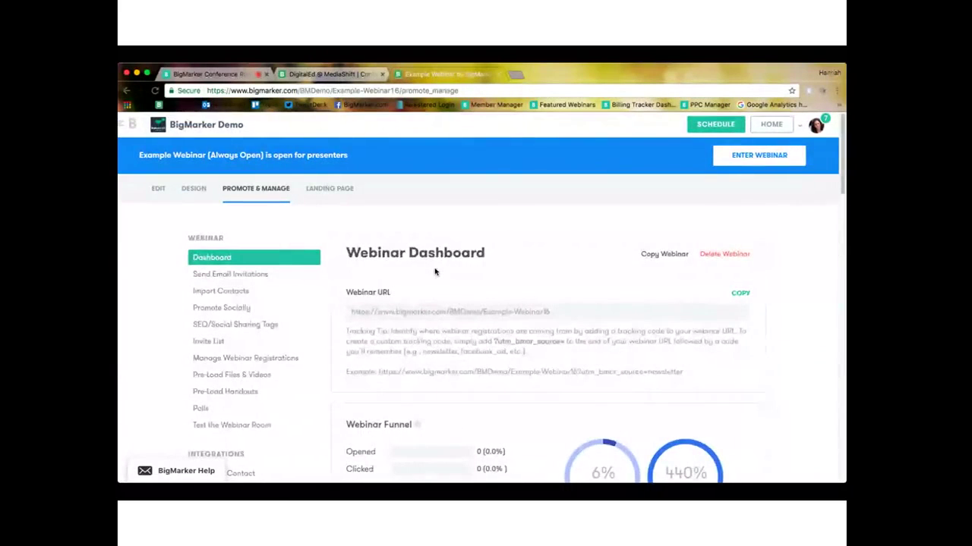
scroll(435, 271, "down", 2)
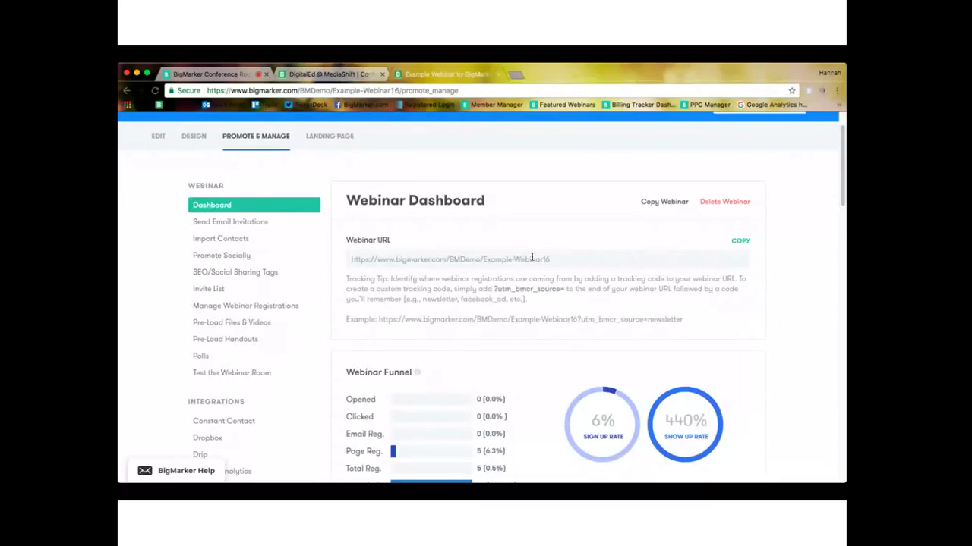
scroll(531, 258, "up", 5)
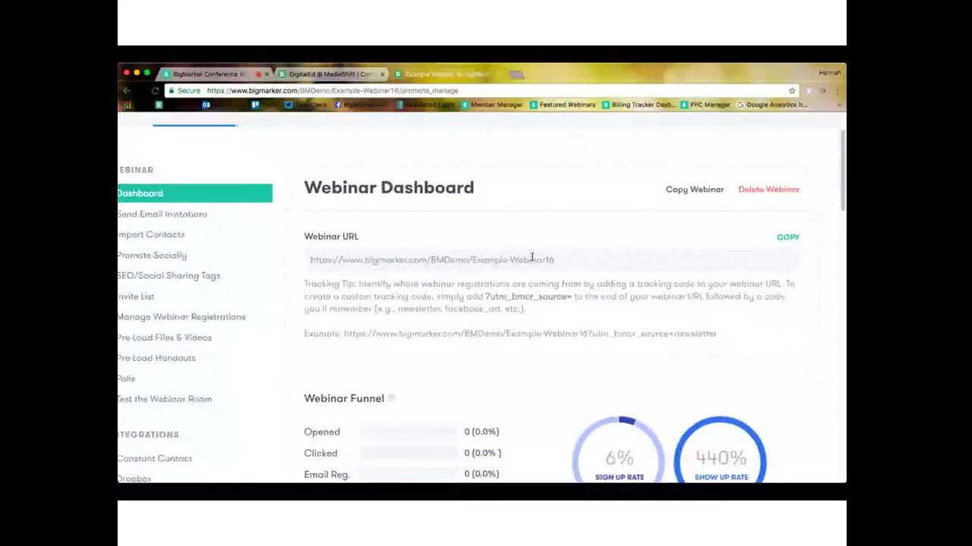
scroll(531, 258, "up", 3)
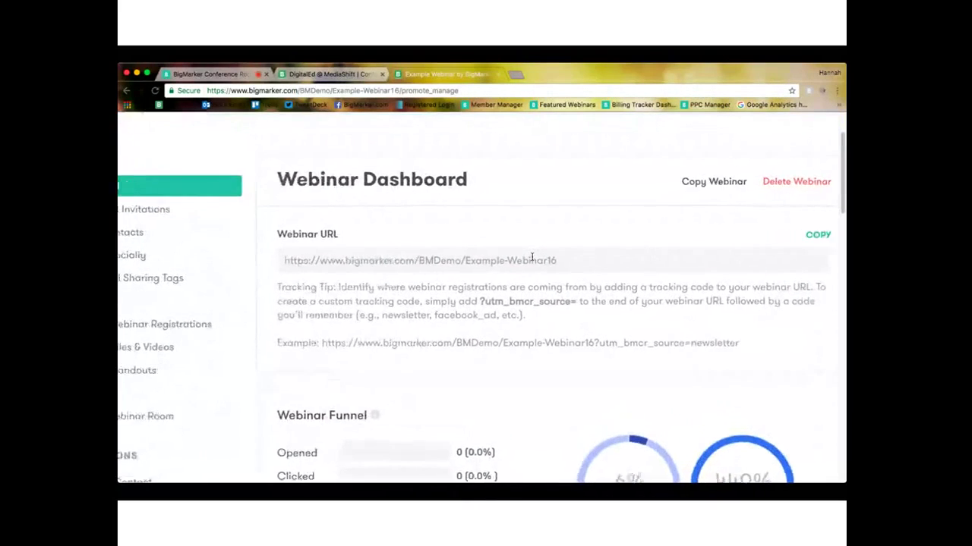
scroll(531, 258, "right", 1)
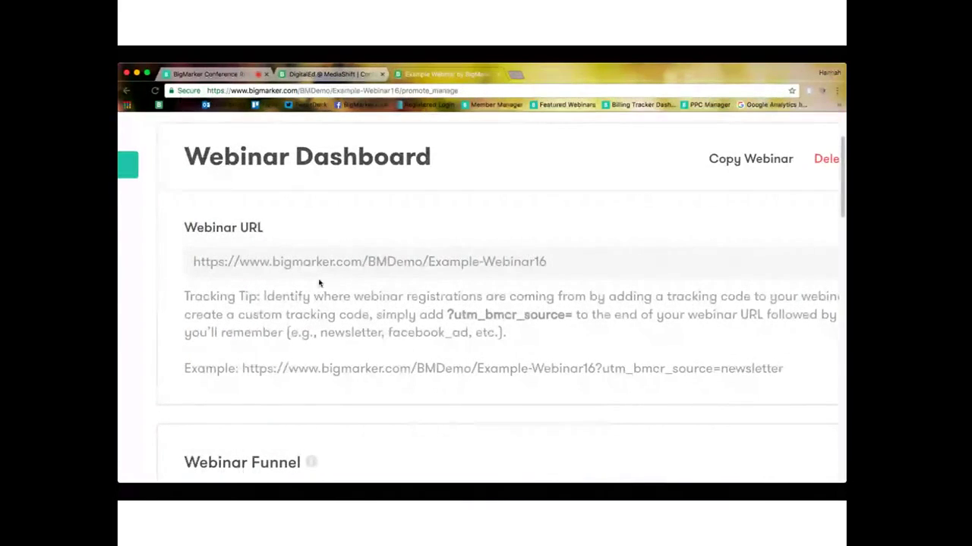
scroll(319, 281, "right", 5)
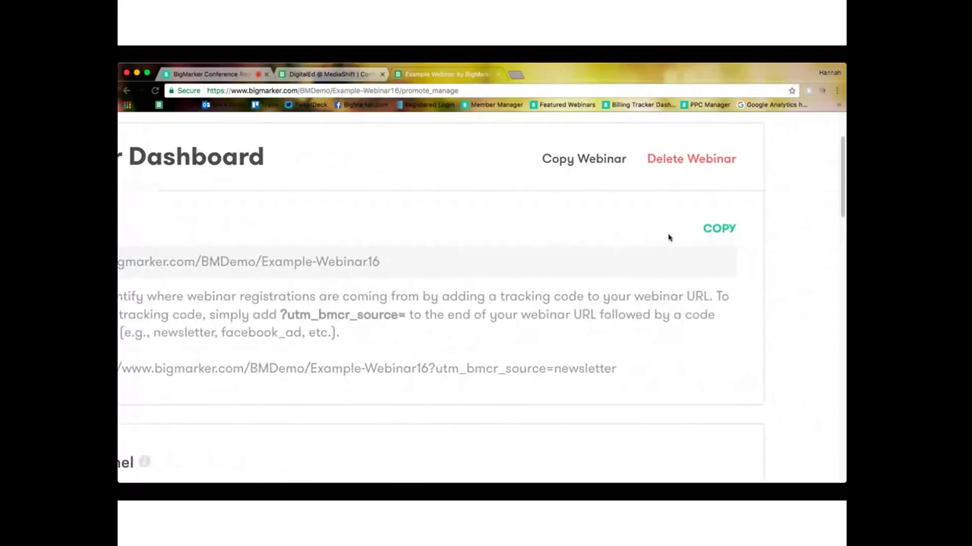
left_click(717, 231)
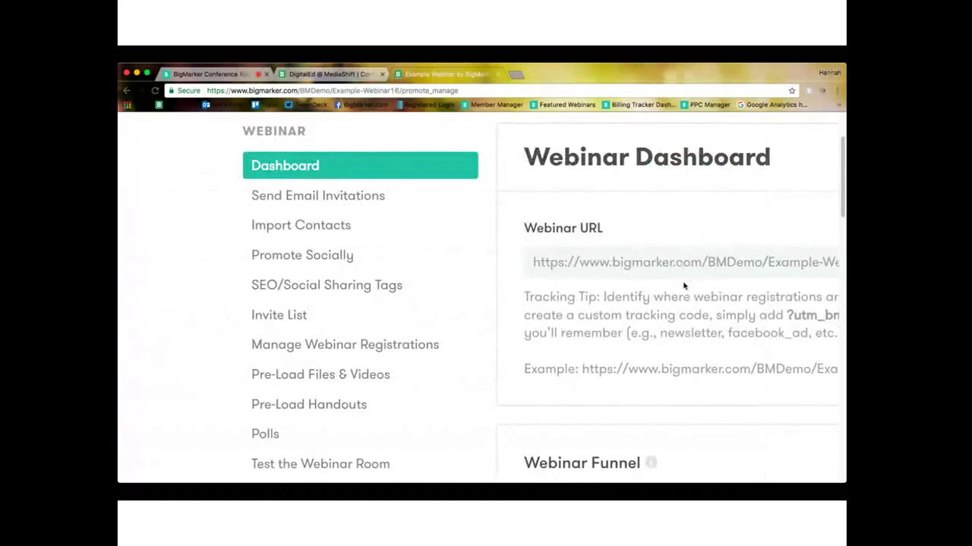
- Examine the Webinar Funnel with its registration and attendance figures and the sign up and show up rates
scroll(683, 281, "right", 4)
scroll(684, 285, "down", 5)
scroll(684, 285, "down", 2)
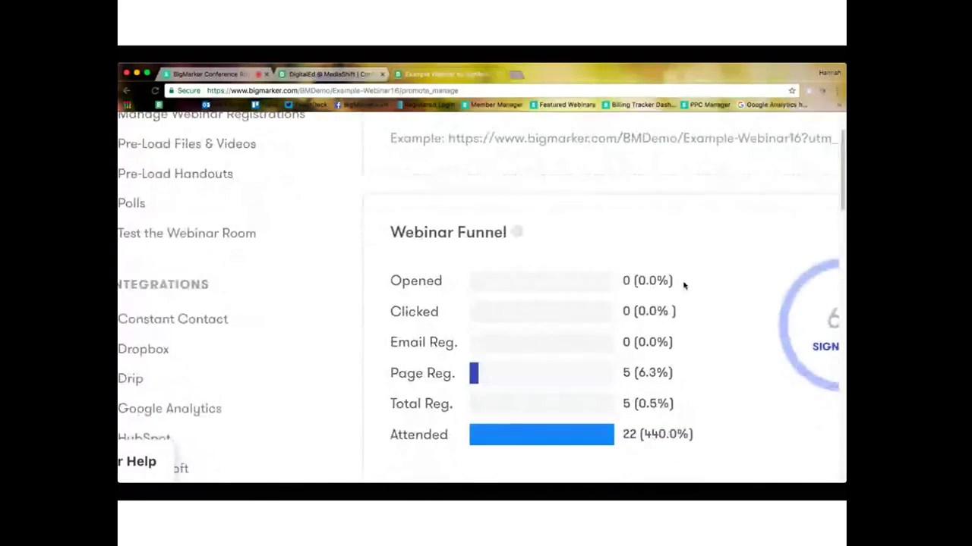
scroll(682, 286, "down", 5)
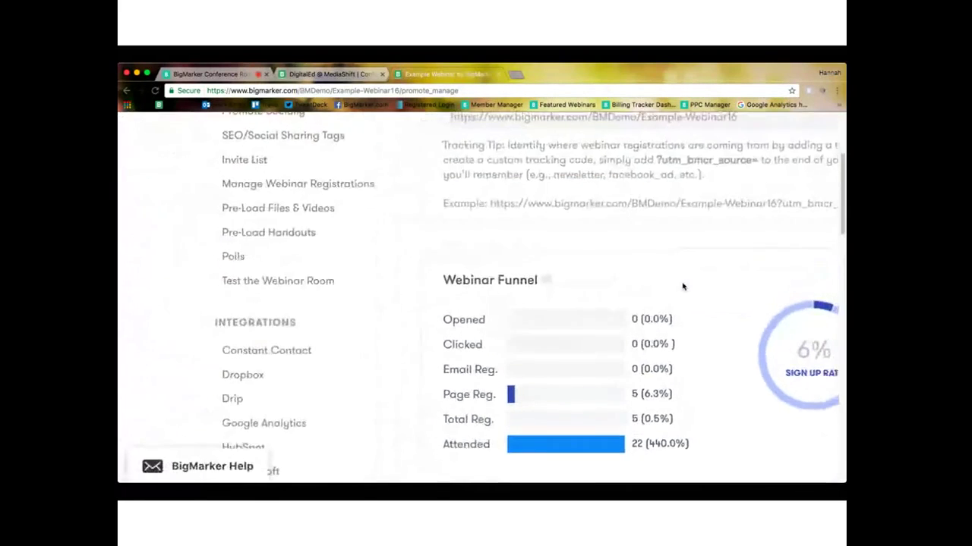
scroll(683, 286, "right", 2)
scroll(683, 287, "down", 4)
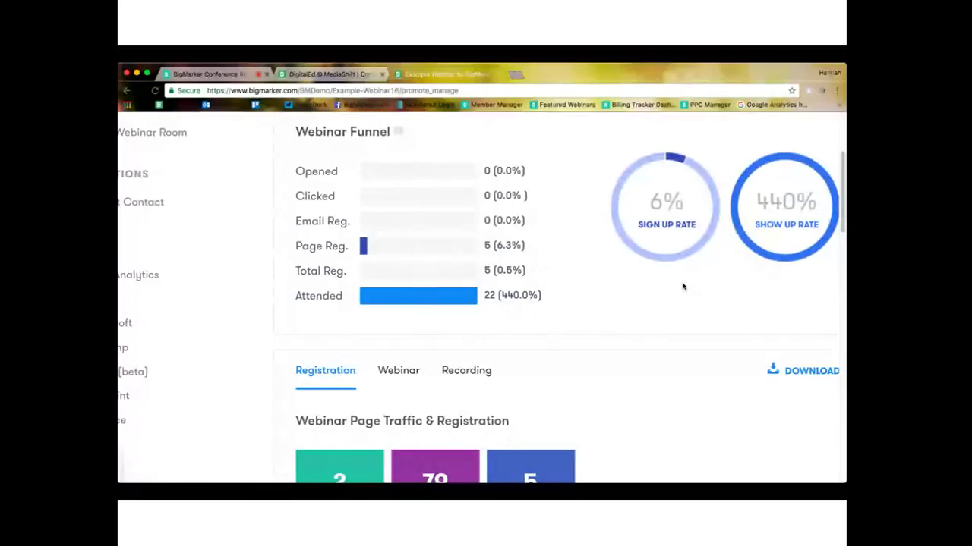
scroll(682, 286, "down", 1)
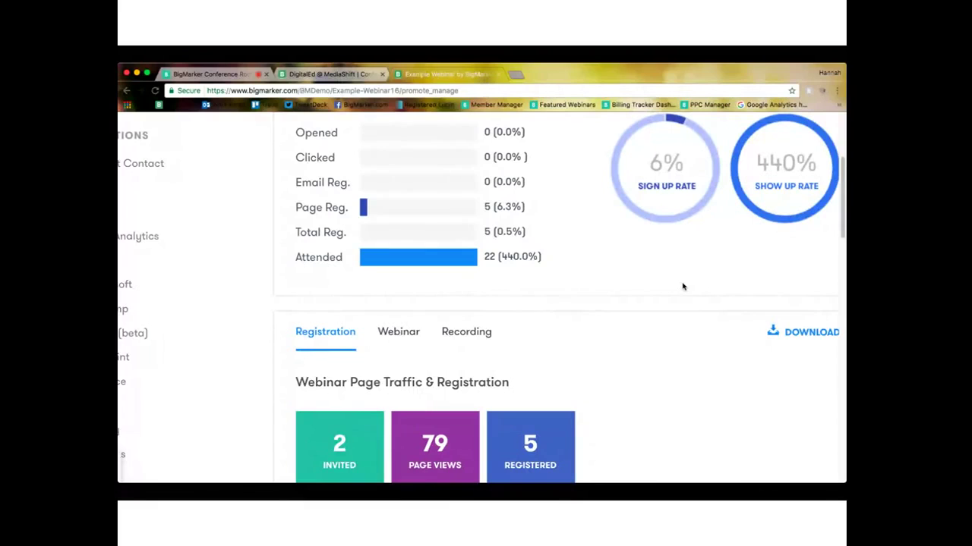
scroll(682, 286, "up", 1)
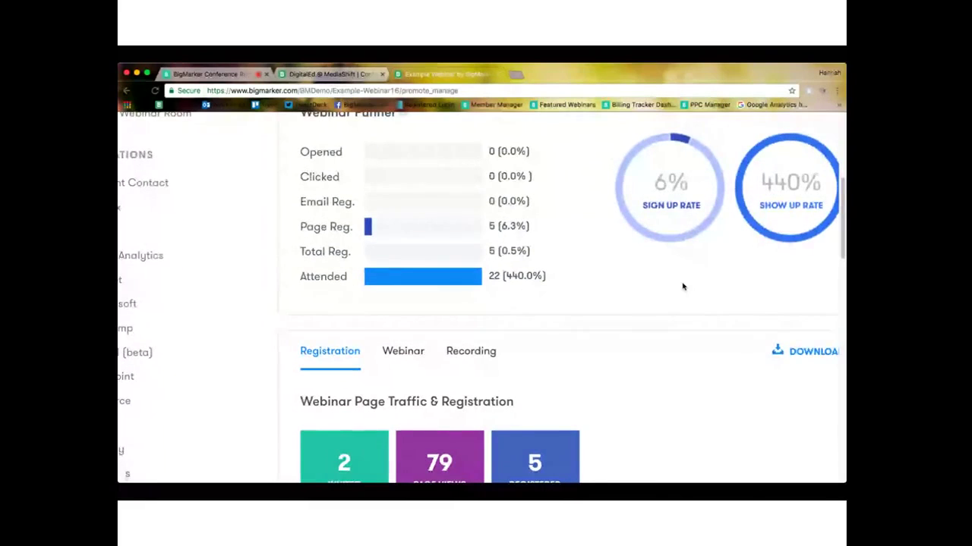
mouse_move(520, 287)
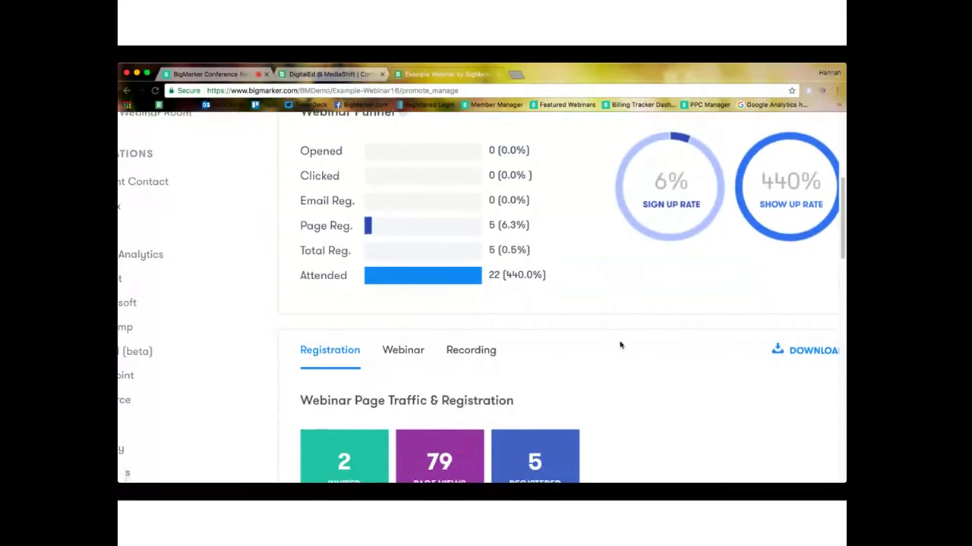
- Open the Webinar statistics and examine the attendance summary and the attendance by device and by browser
scroll(620, 344, "down", 2)
scroll(620, 345, "down", 2)
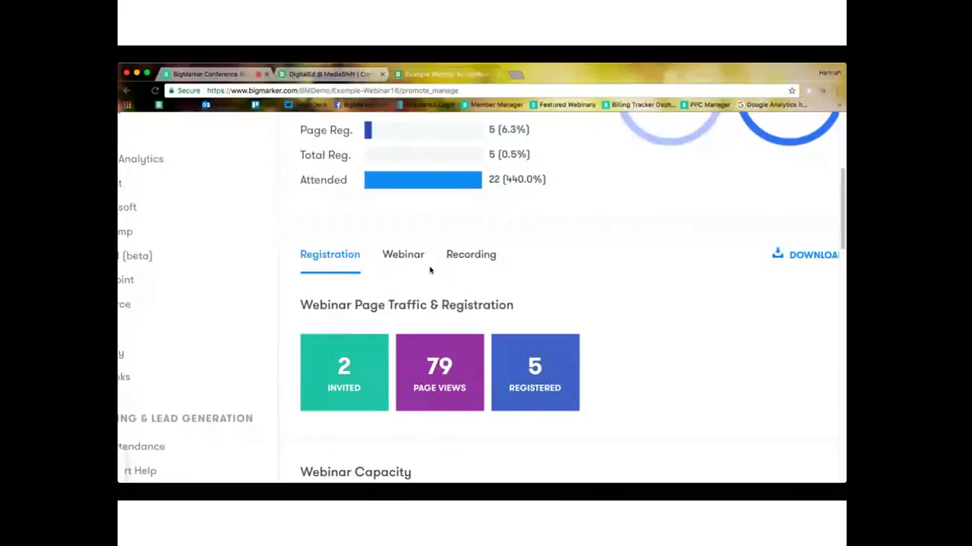
left_click(404, 255)
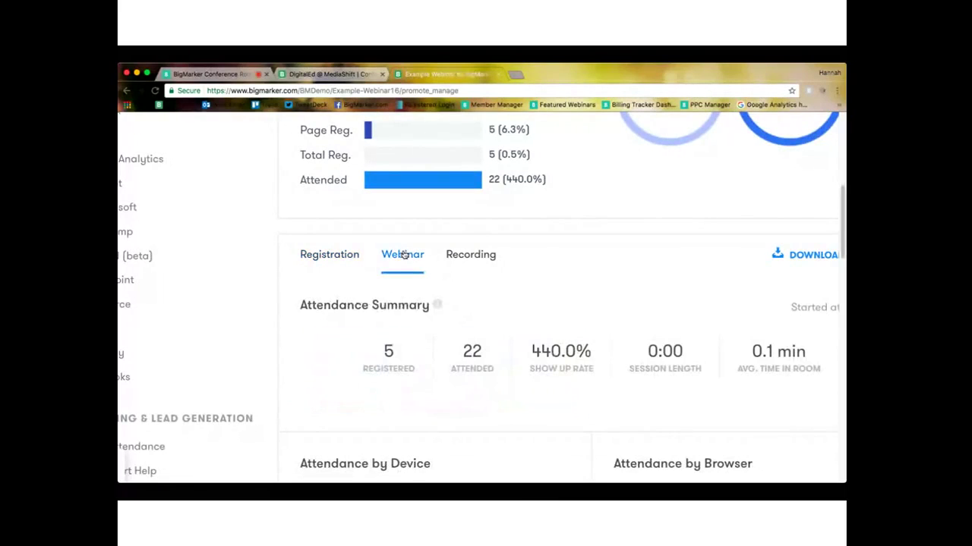
scroll(544, 299, "down", 4)
scroll(543, 299, "down", 3)
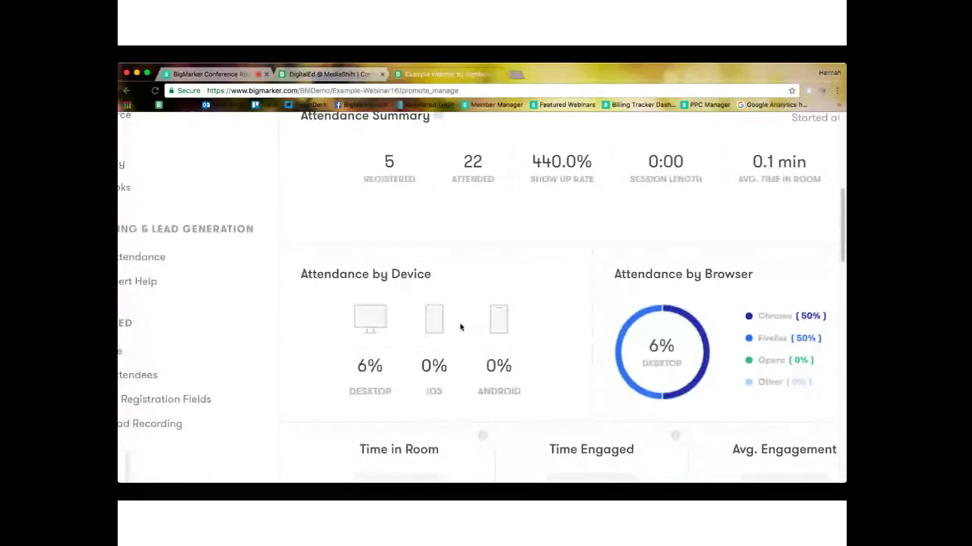
scroll(460, 327, "right", 3)
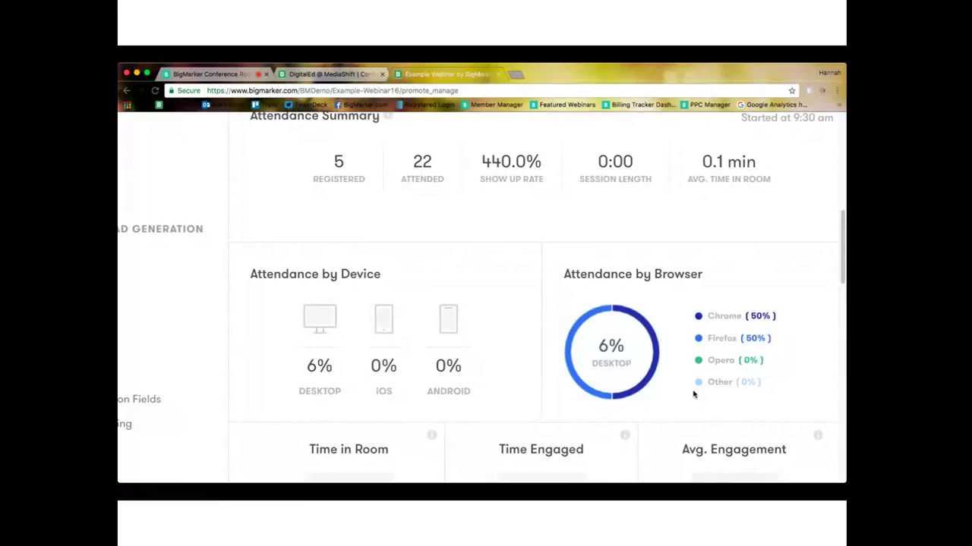
scroll(693, 394, "down", 3)
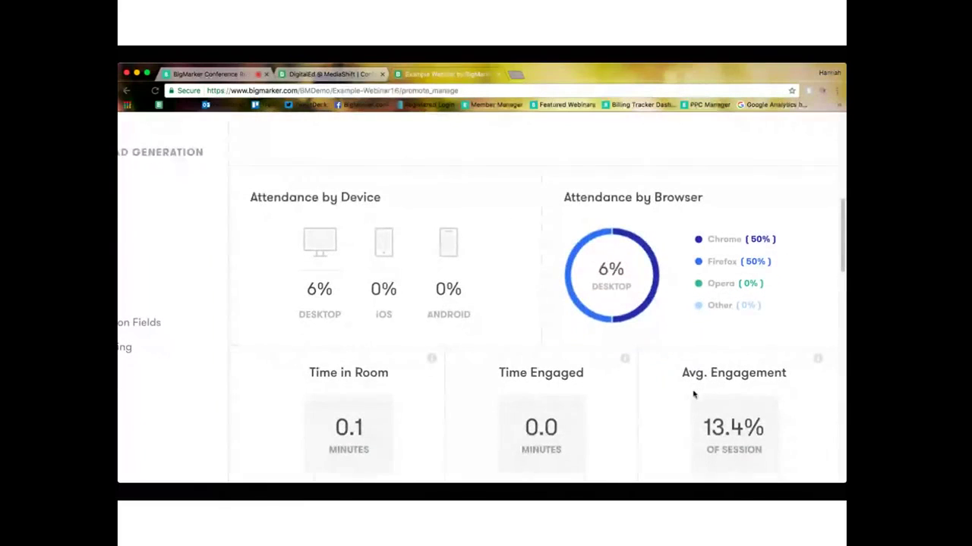
scroll(693, 394, "down", 2)
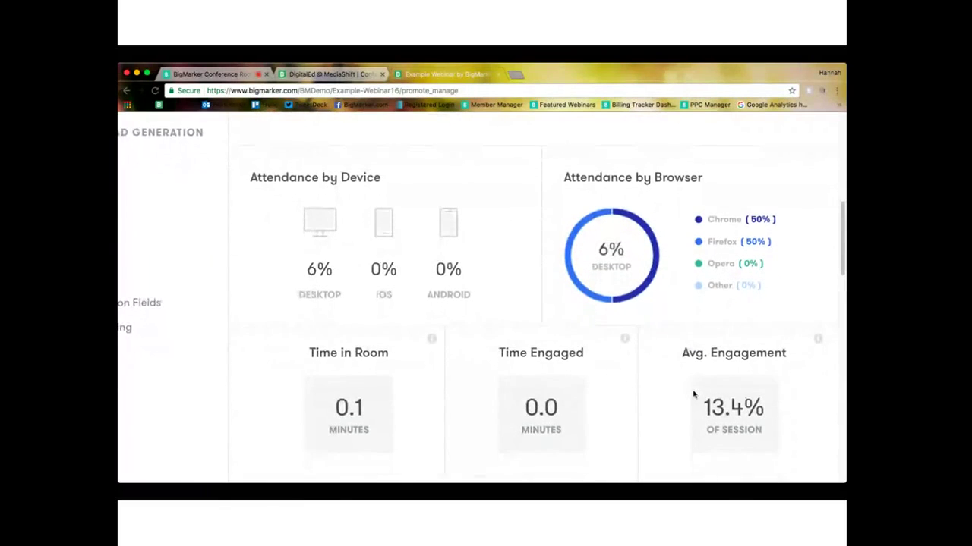
- Examine the time in room, time engaged, average engagement, total engagement and the engagement by attendee table
scroll(693, 394, "down", 2)
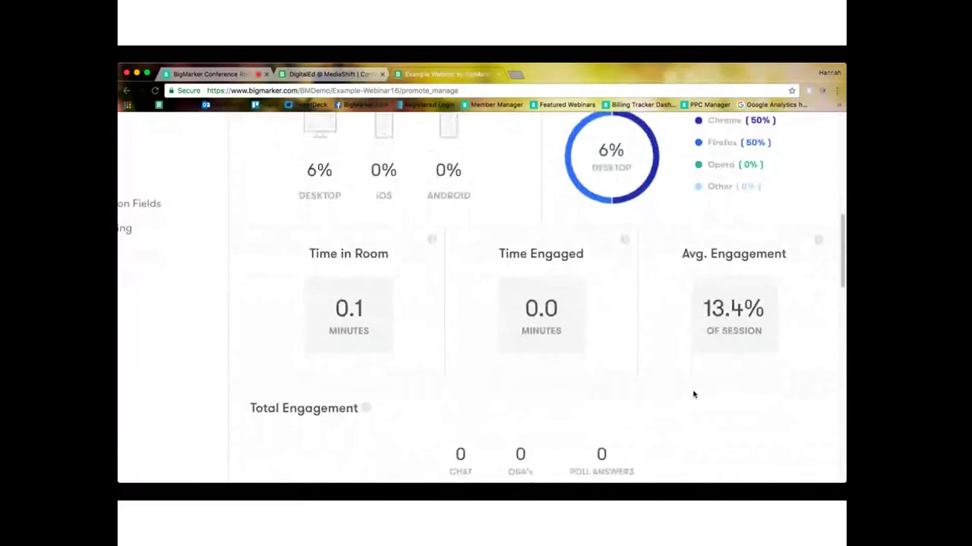
scroll(693, 394, "down", 1)
scroll(693, 394, "down", 3)
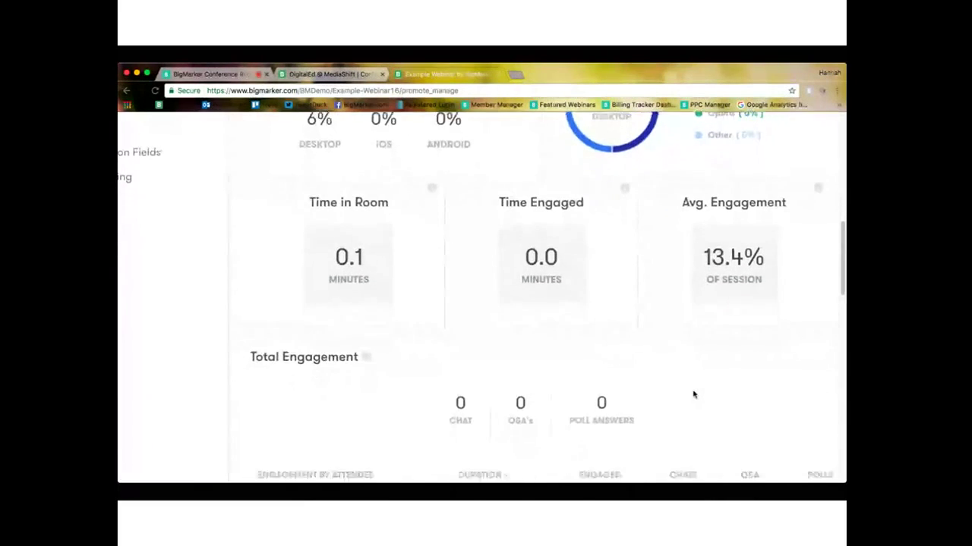
scroll(693, 394, "down", 1)
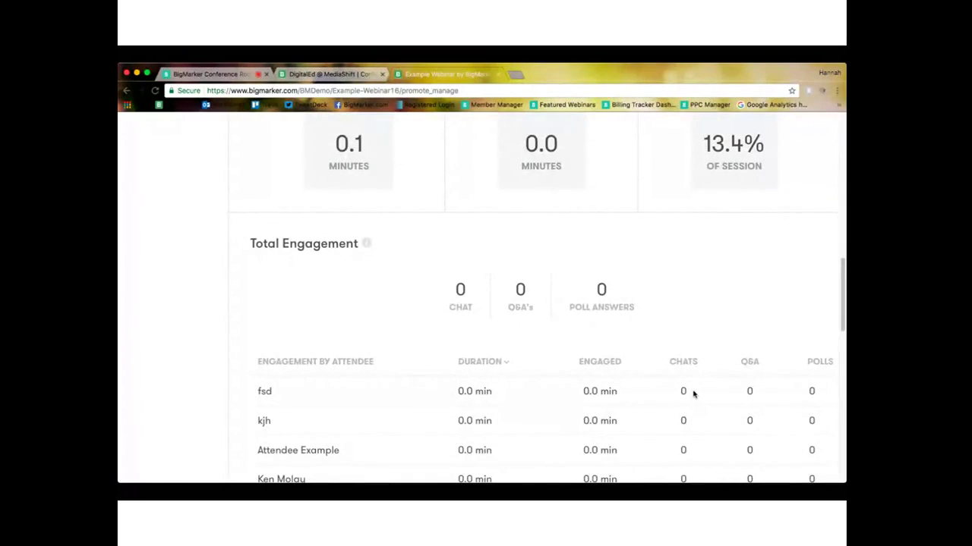
scroll(693, 394, "down", 3)
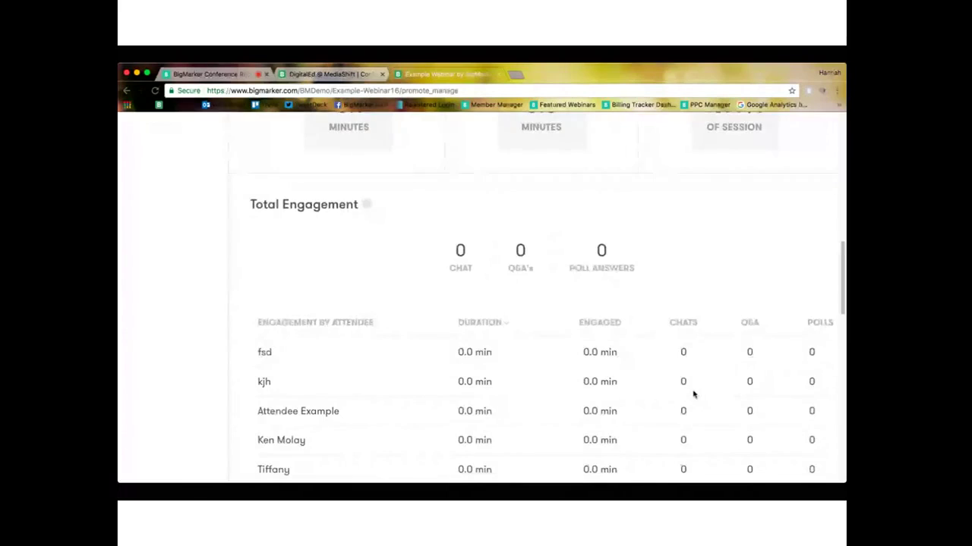
scroll(693, 394, "down", 8)
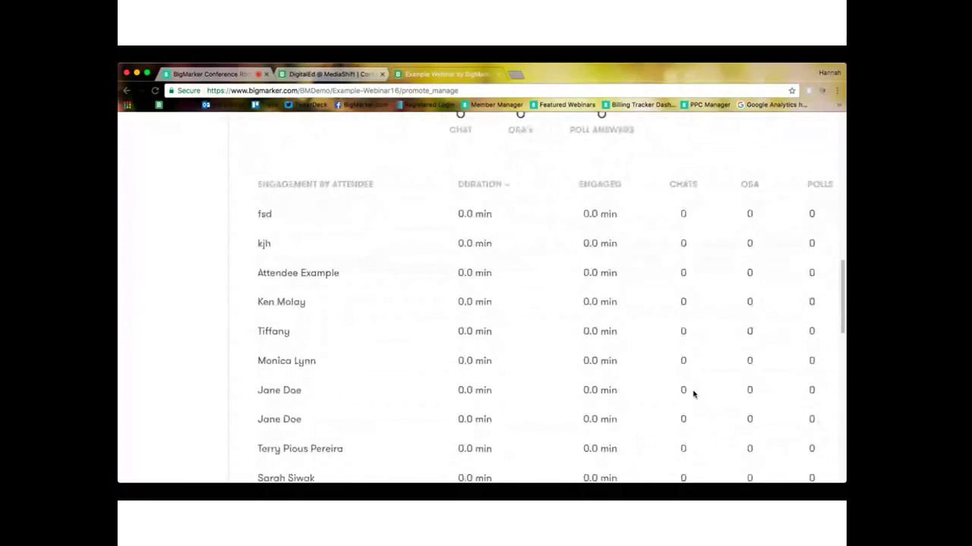
scroll(693, 394, "down", 5)
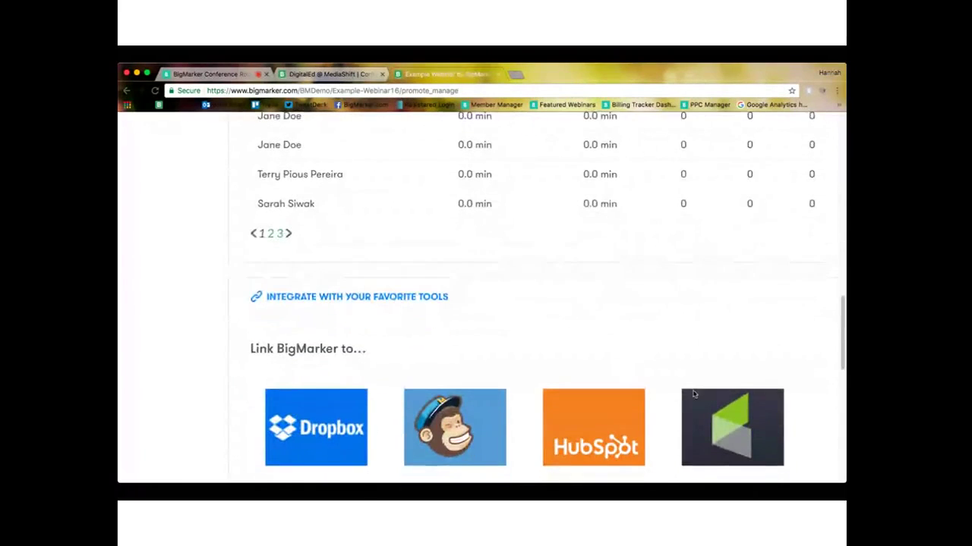
- Look over the integrations that BigMarker can link to, such as Dropbox, MailChimp, HubSpot, Salesforce and Zapier
scroll(693, 394, "down", 2)
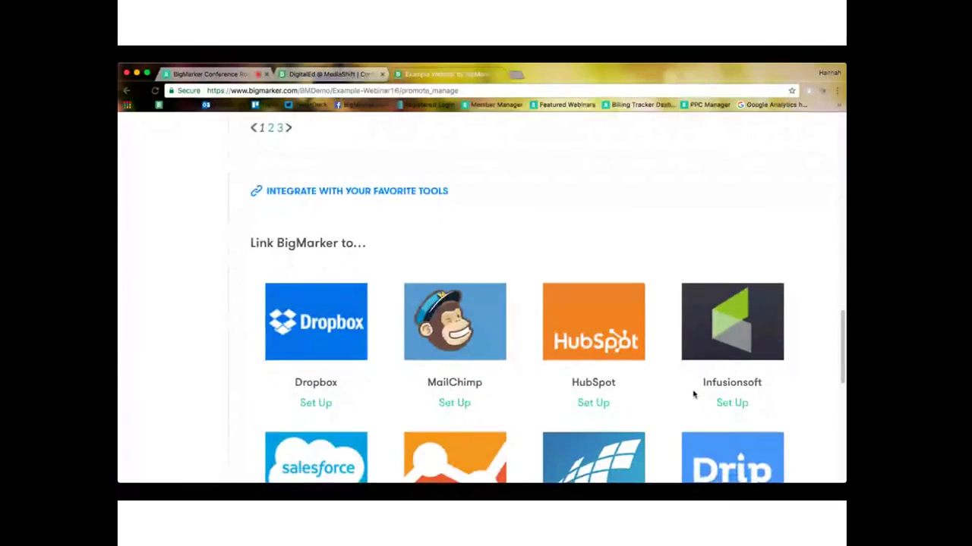
key("super+minus")
scroll(693, 394, "down", 2)
scroll(693, 394, "down", 2)
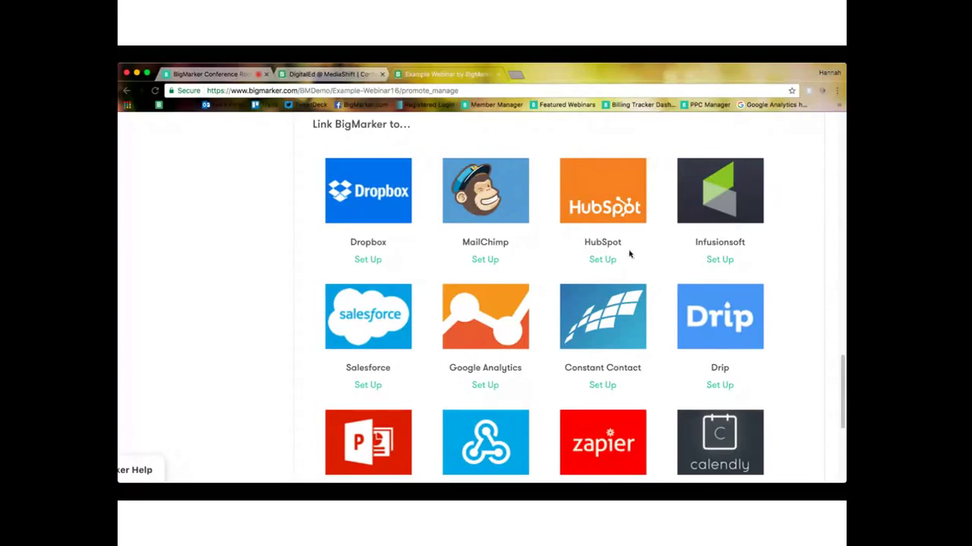
scroll(629, 254, "down", 2)
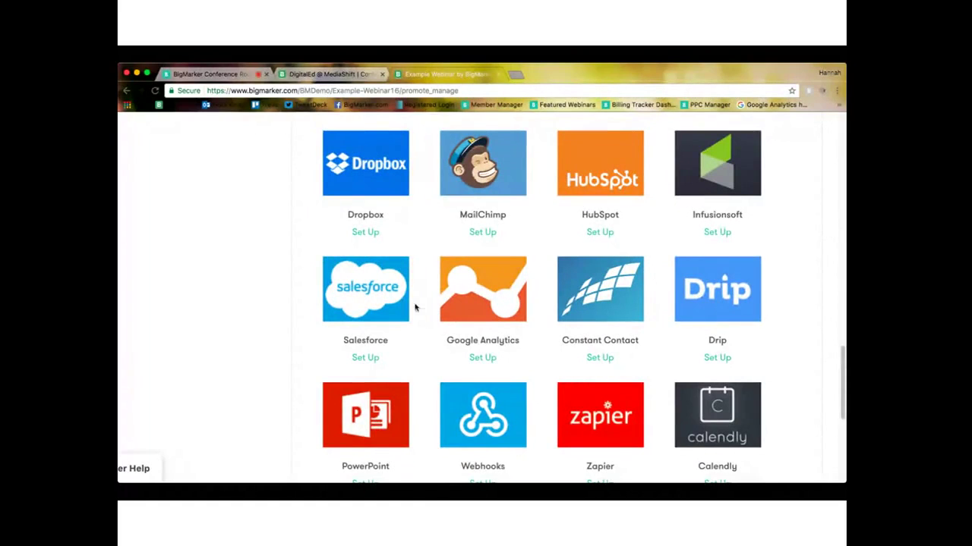
- Examine the Advanced options for the webinar, including Email Attendees, Custom Registration Fields and Download Recording
scroll(302, 314, "left", 2)
scroll(301, 315, "up", 1)
scroll(300, 315, "up", 10)
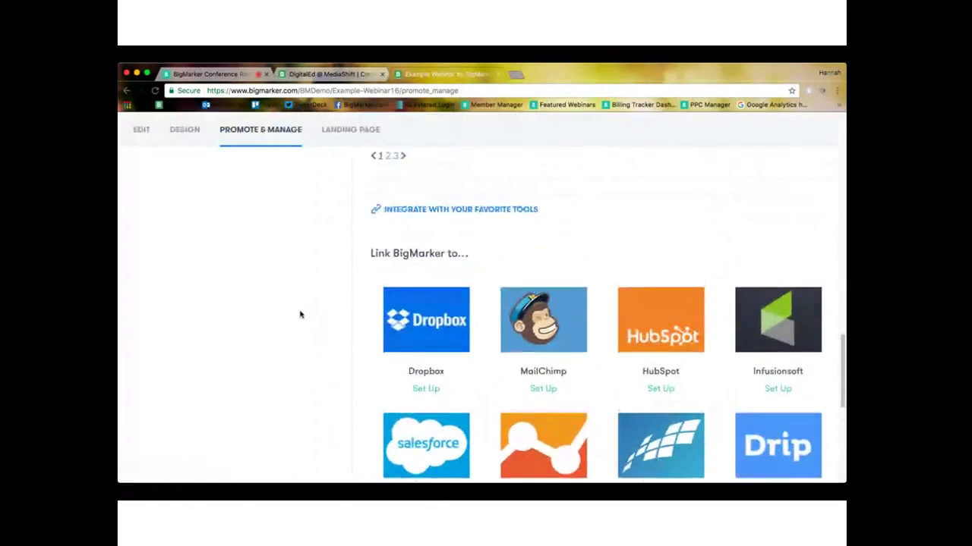
scroll(300, 314, "up", 10)
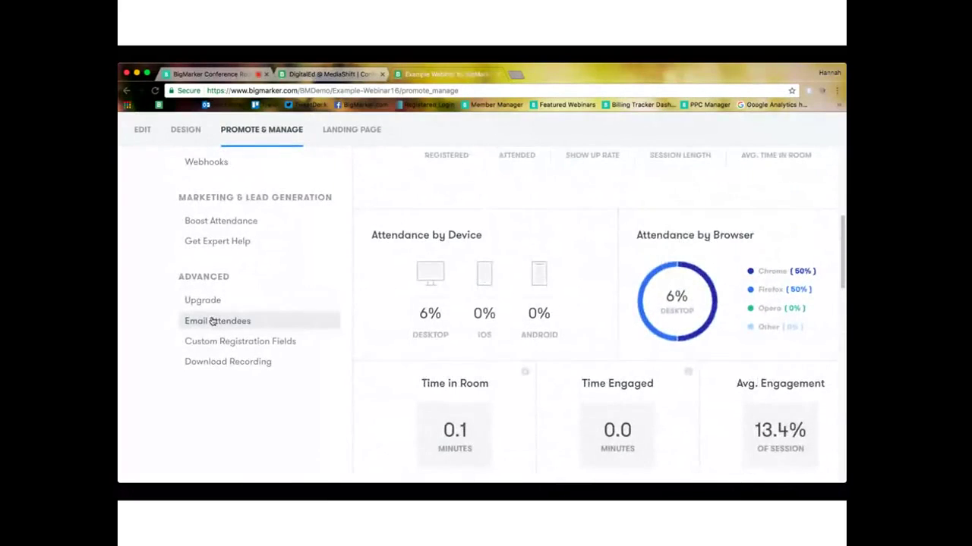
scroll(243, 319, "up", 5)
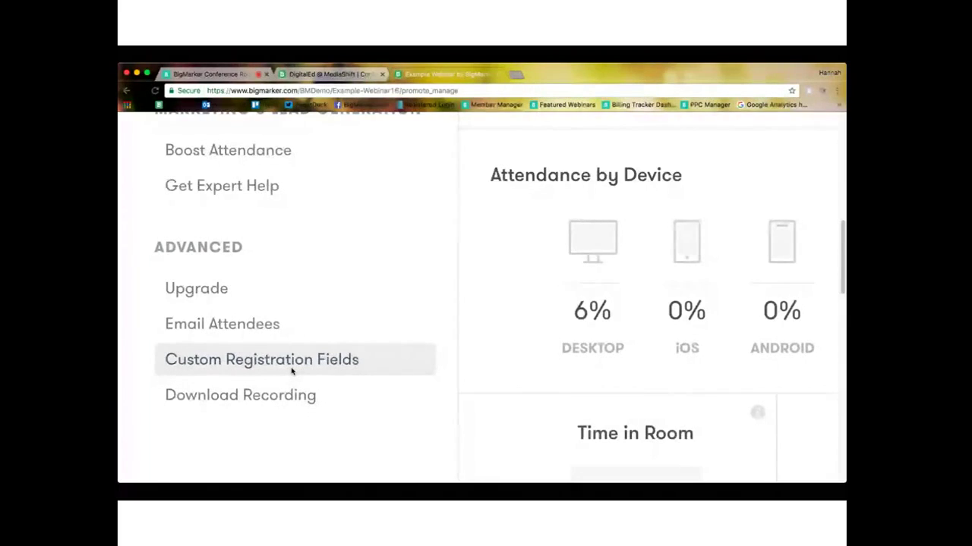
- Look over the dashboard's webinar options, including Manage Webinar Registrations, Pre-Load Files & Videos, Pre-Load Handouts, Polls and Test the Webinar Room
scroll(291, 370, "up", 5)
scroll(292, 371, "up", 10)
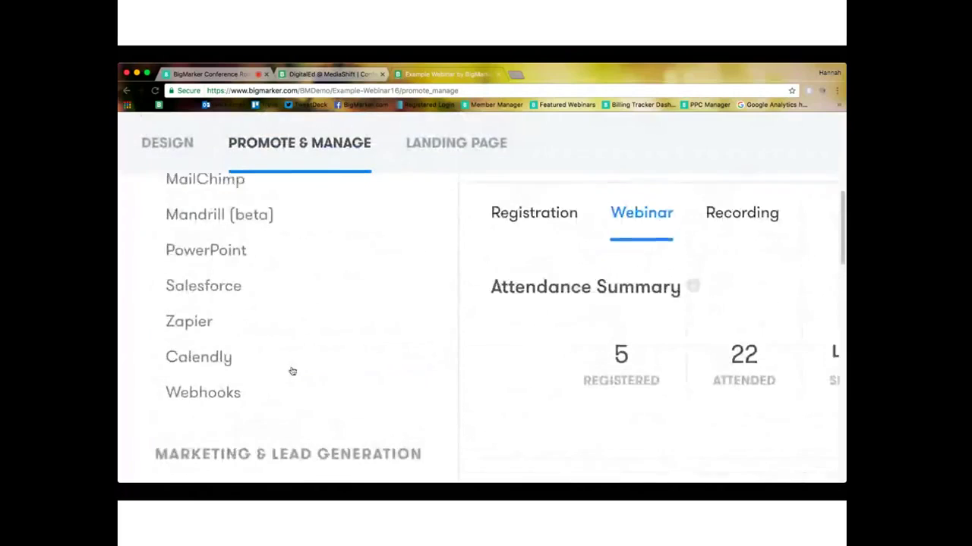
scroll(292, 371, "up", 4)
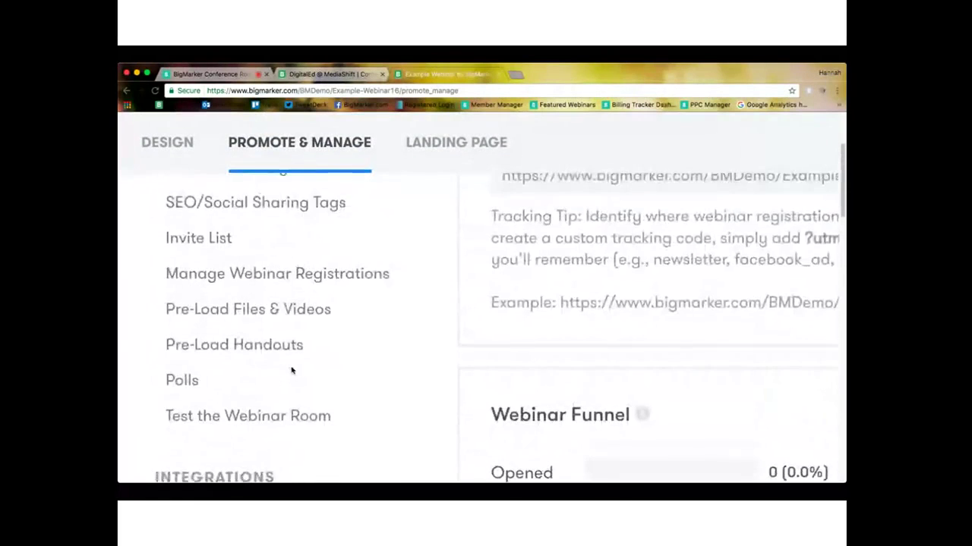
scroll(292, 370, "left", 2)
scroll(292, 371, "up", 2)
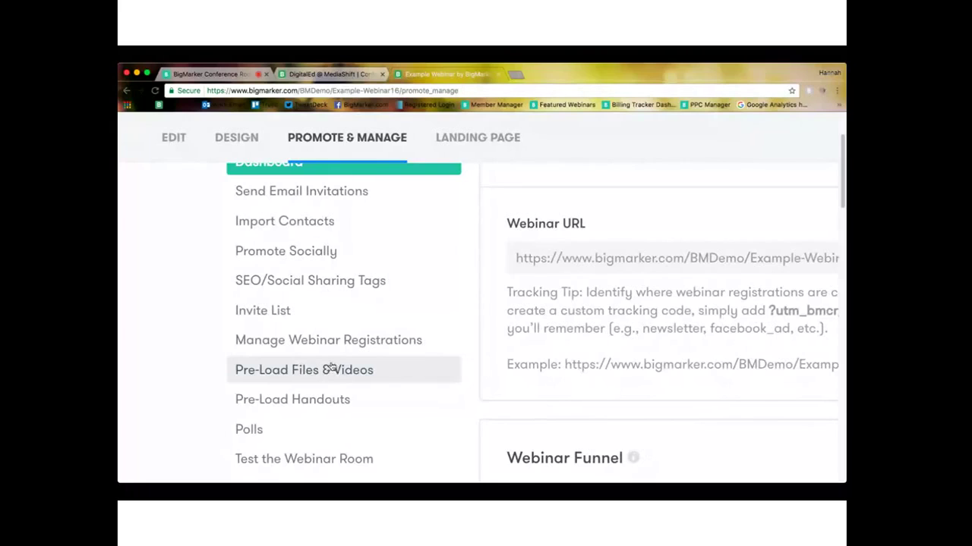
scroll(332, 353, "up", 3)
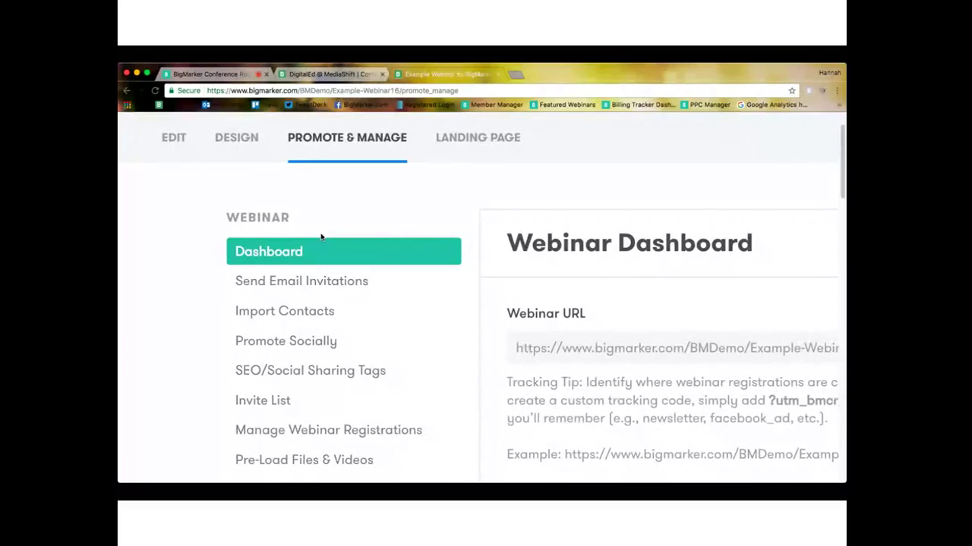
- Enter the Example Webinar (Always Open) room, continuing past the audio and video test with microphone and webcam off
key("super+minus")
key("super+minus")
key("super+minus")
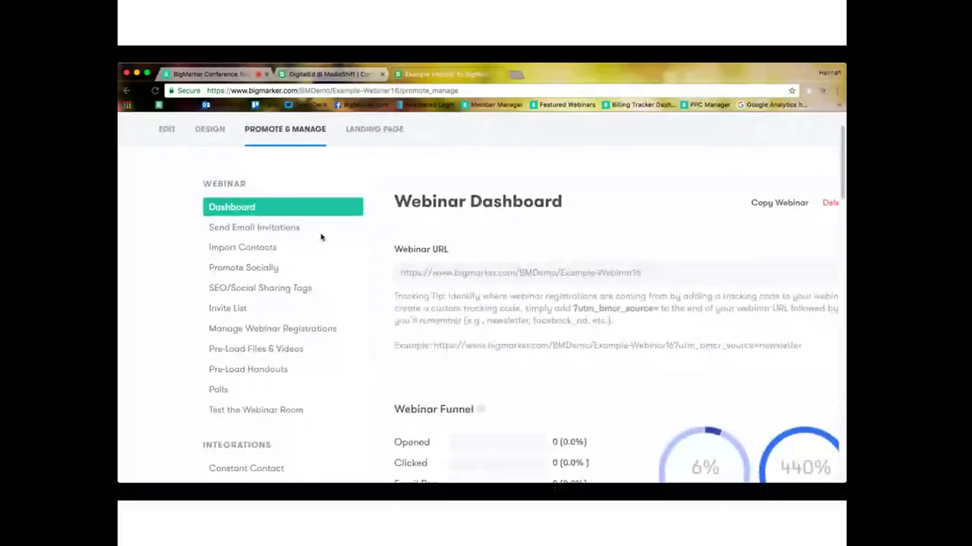
key("super+minus")
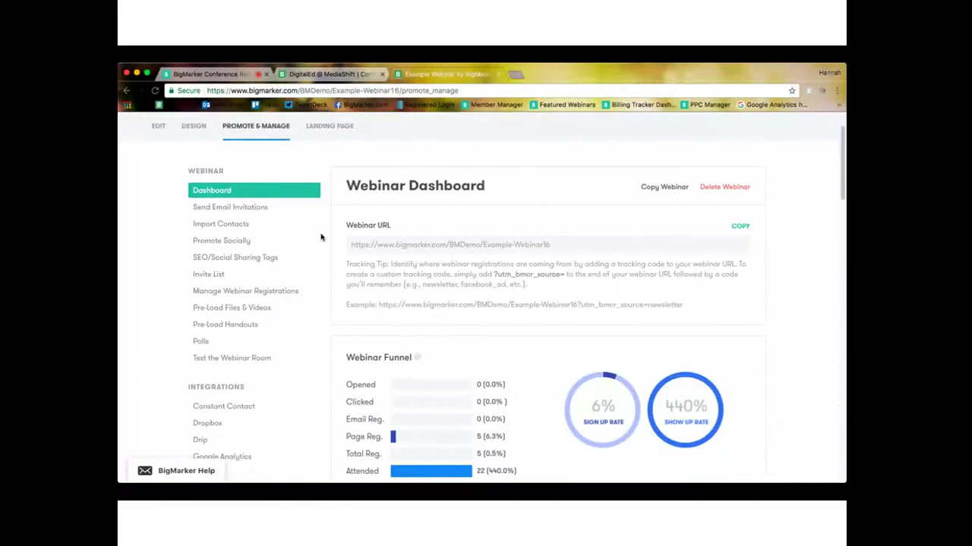
scroll(321, 238, "up", 2)
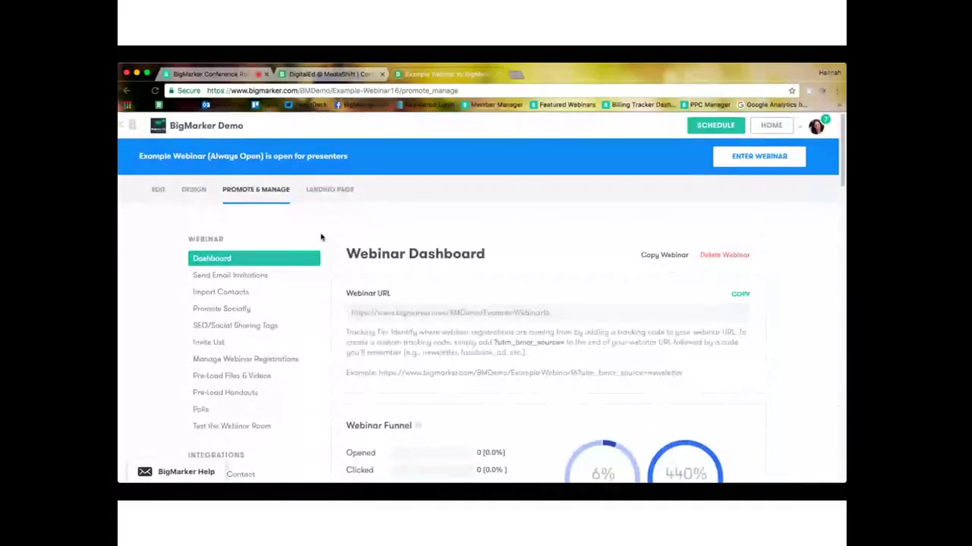
left_click(755, 162)
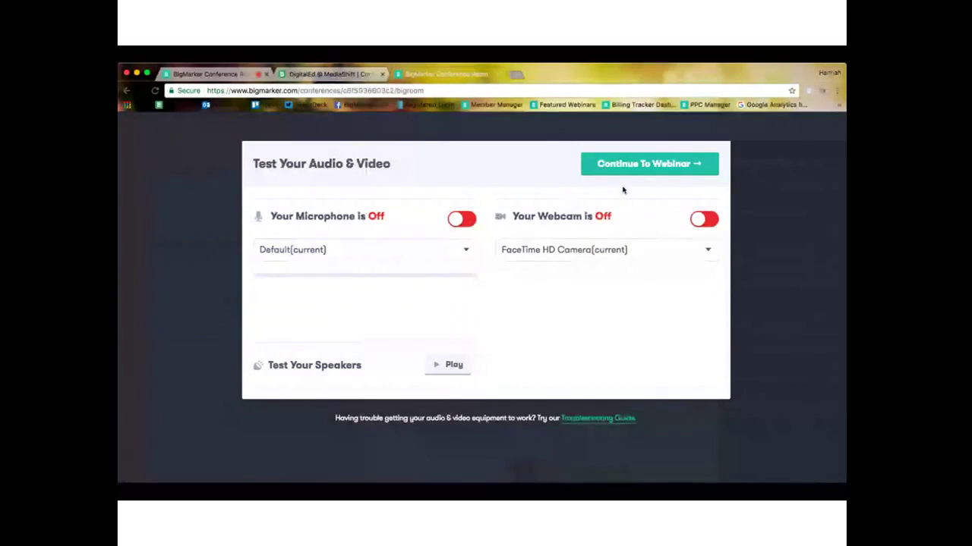
left_click(651, 163)
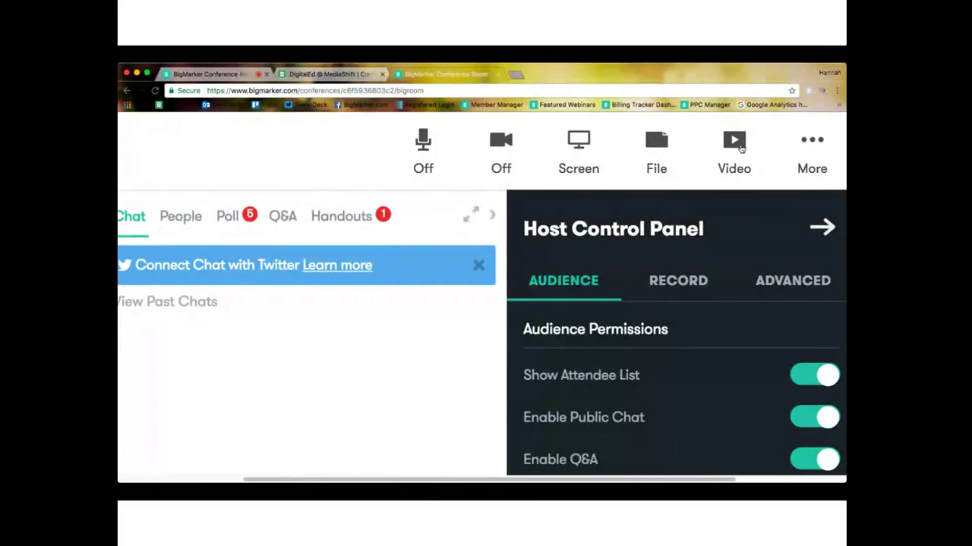
- Open the uploaded Demo_Slideshow.pdf in the webinar room and move back through its slides
left_click(741, 148)
scroll(740, 149, "down", 5)
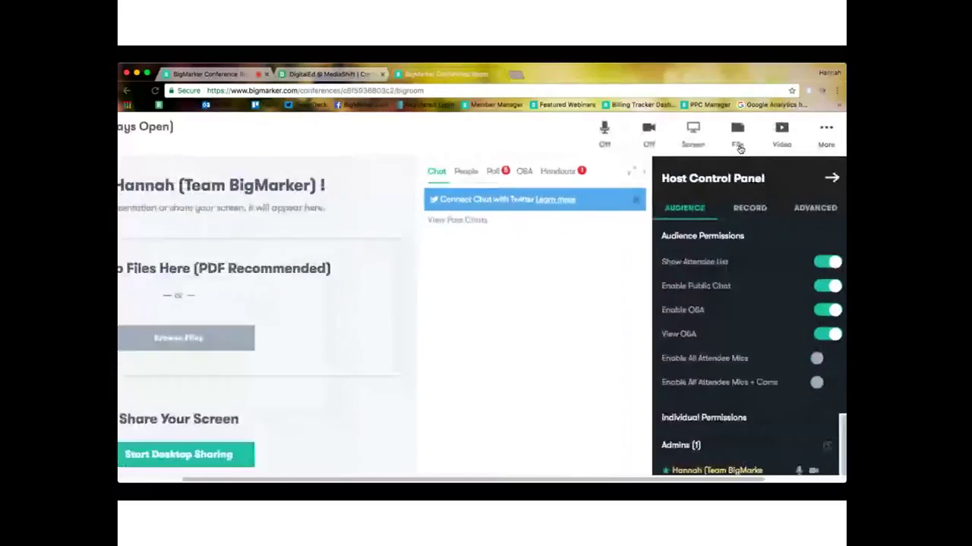
left_click(757, 131)
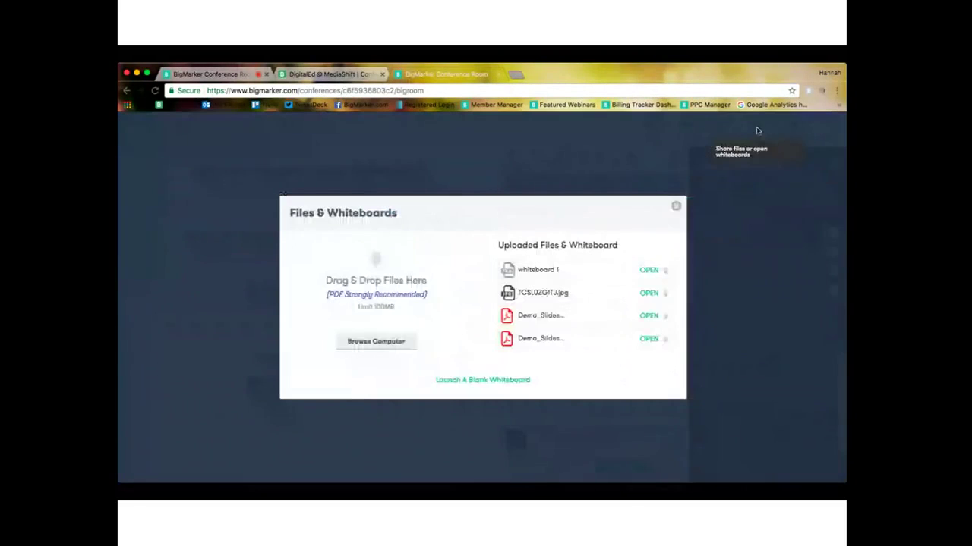
left_click(649, 316)
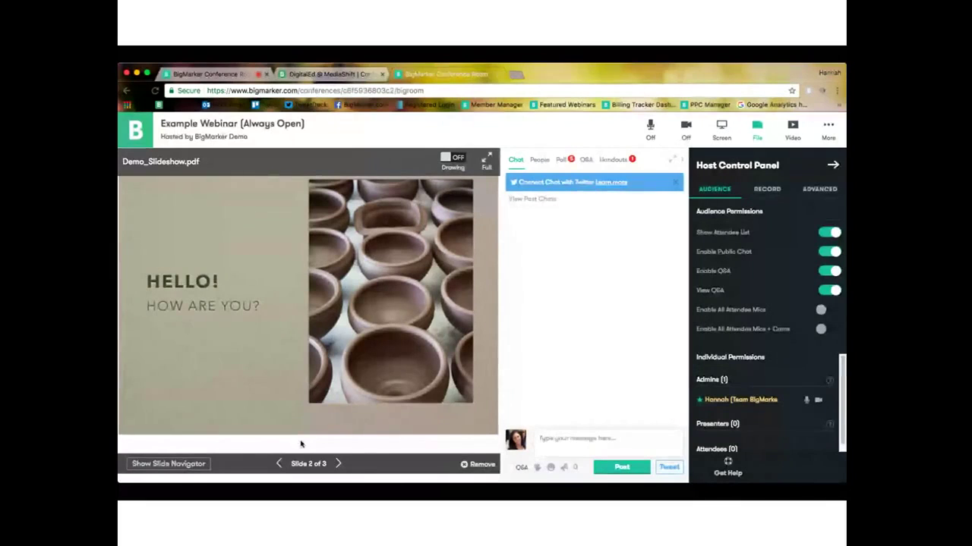
left_click(281, 465)
left_click(281, 464)
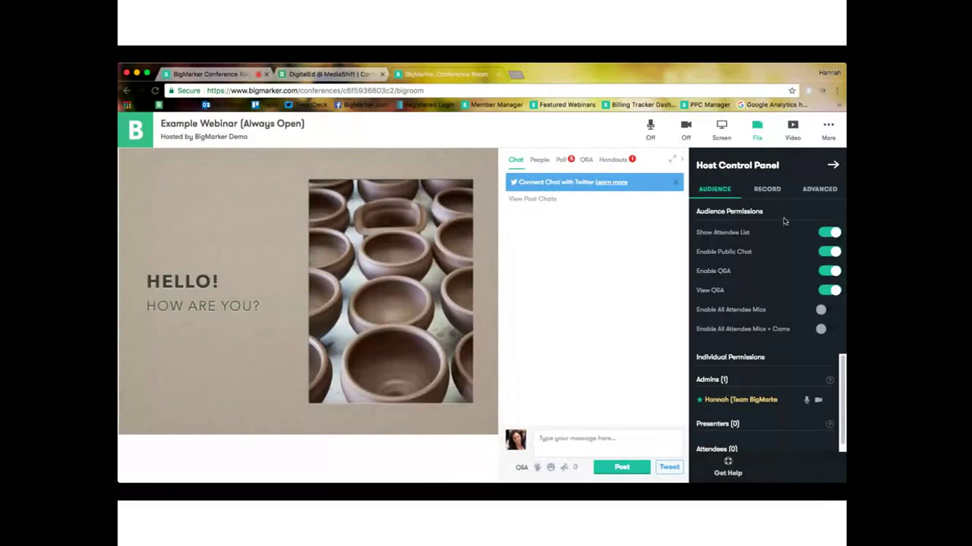
- Examine the recording section and the audience permissions in the Host Control Panel
scroll(784, 221, "up", 5)
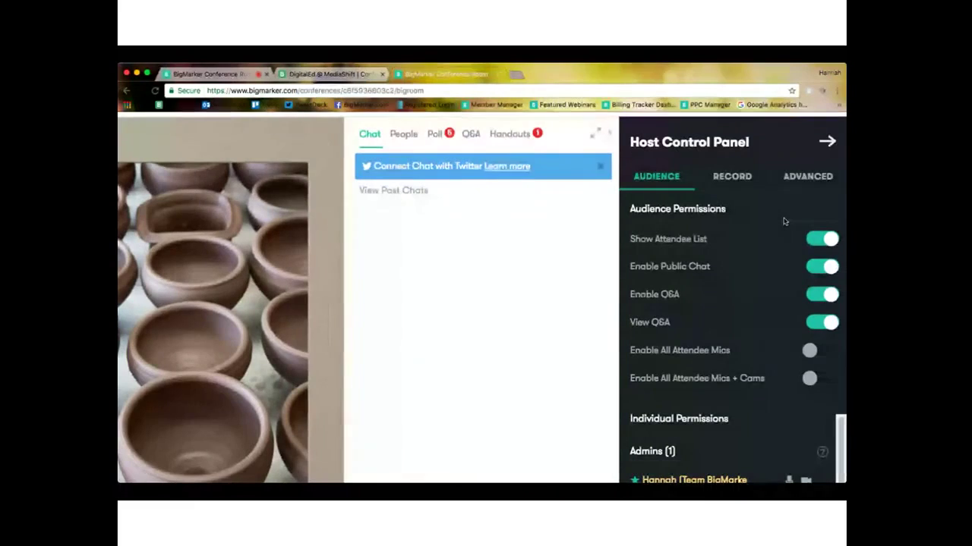
left_click(741, 182)
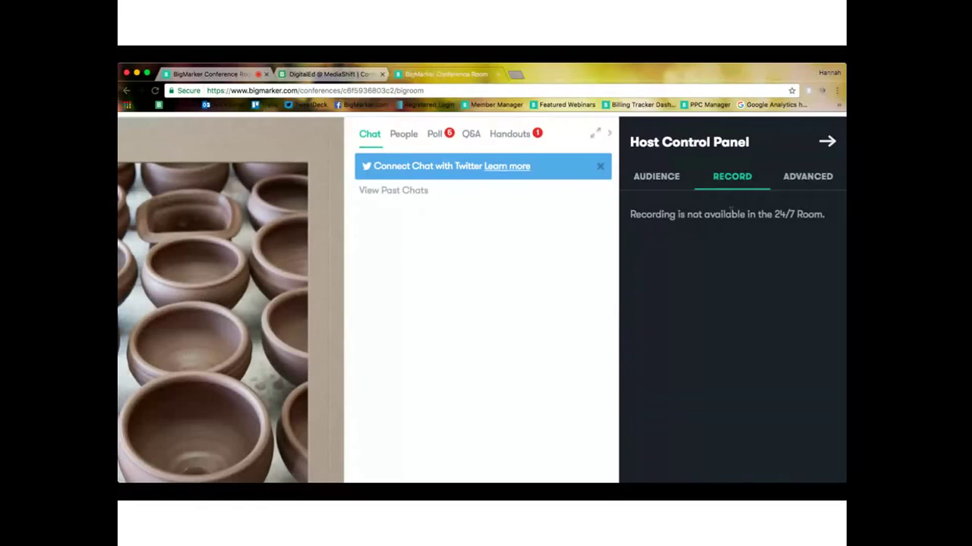
left_click(674, 182)
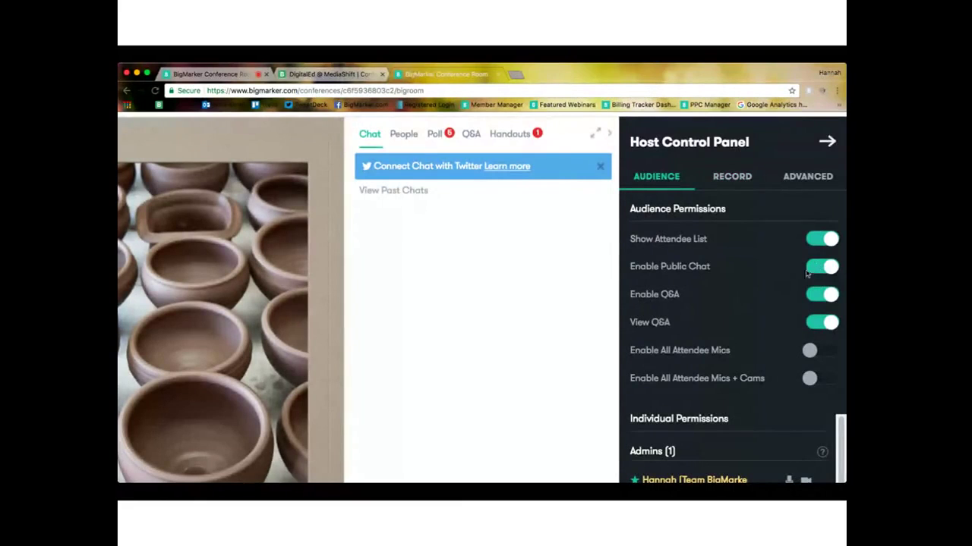
scroll(784, 286, "up", 3)
scroll(783, 285, "right", 1)
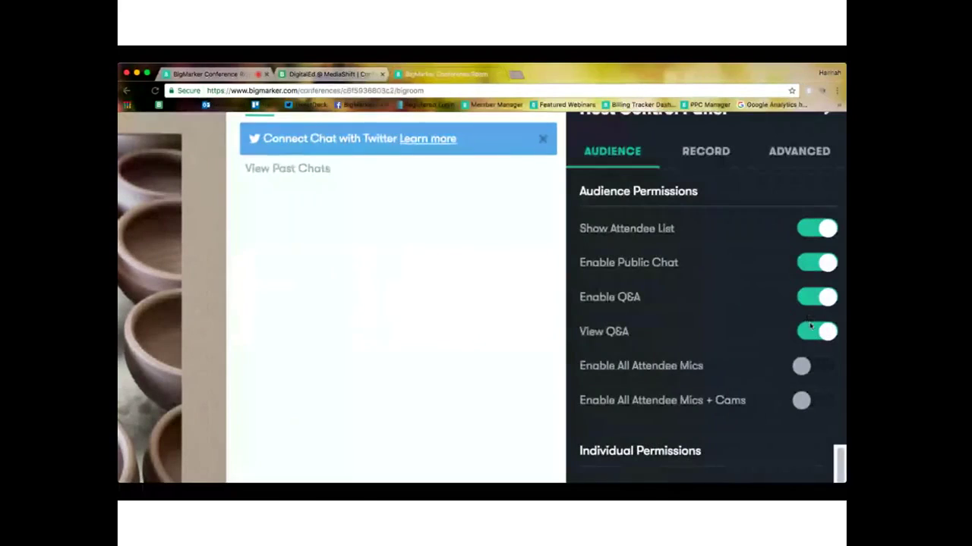
scroll(819, 369, "up", 1)
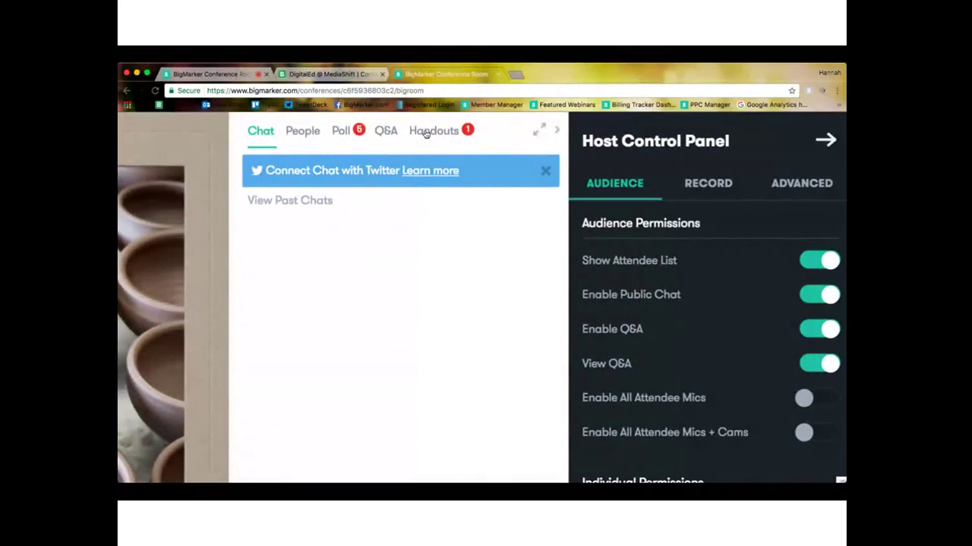
- Try switching Show Attendee List, Enable Public Chat, Enable Q&A and View Q&A off, and turn them all back on
left_click(815, 264)
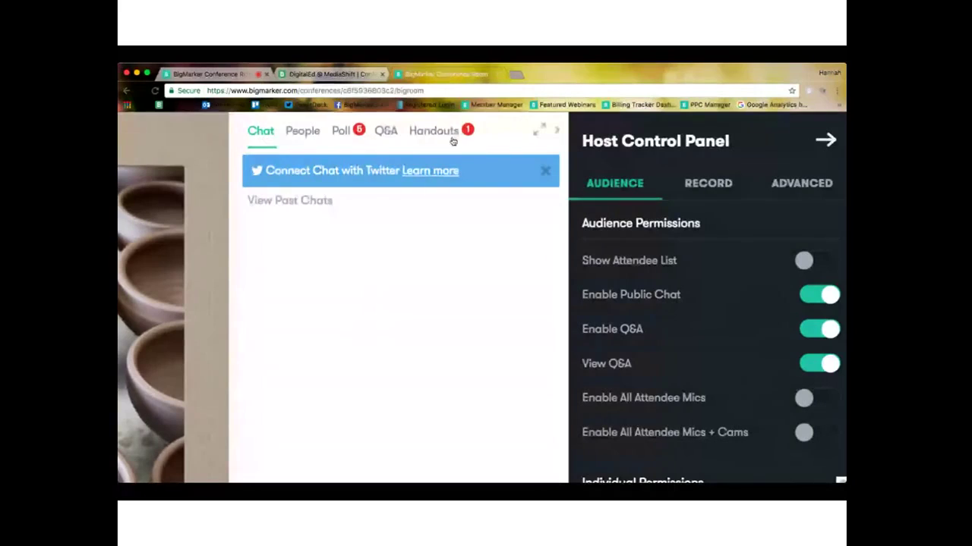
left_click(817, 297)
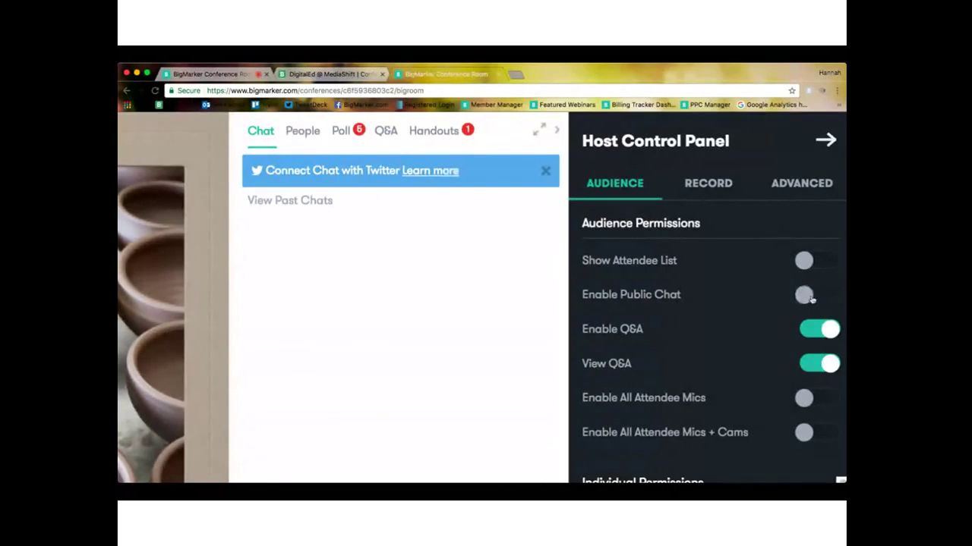
left_click(815, 334)
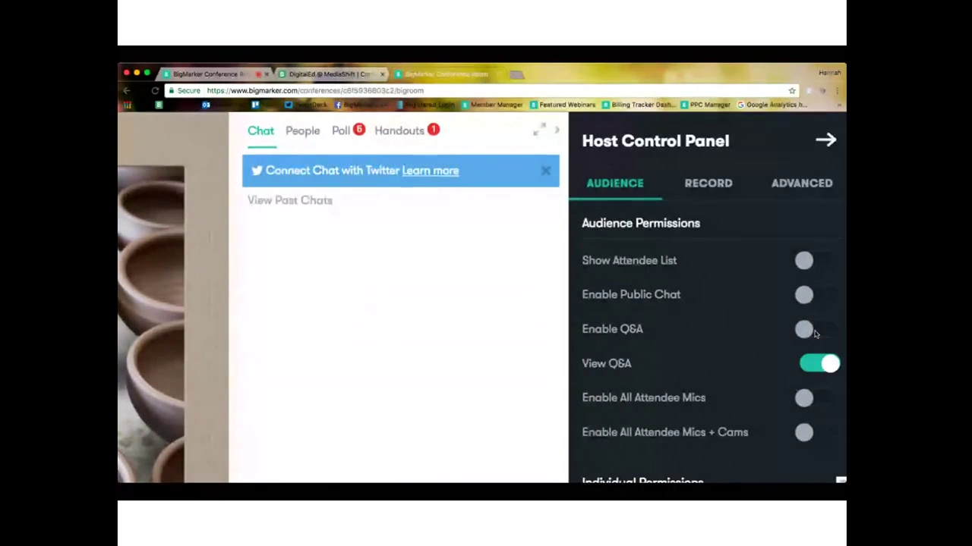
left_click(831, 334)
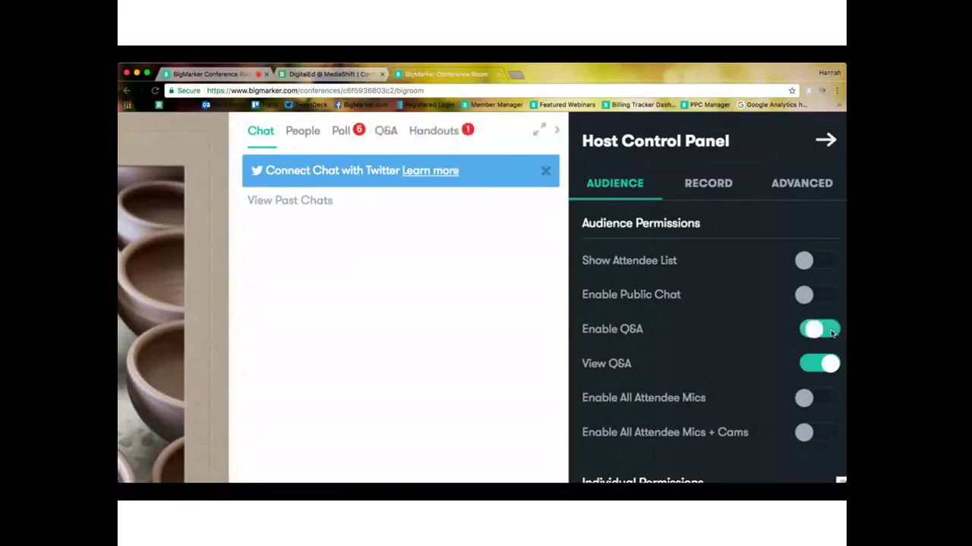
left_click(810, 363)
left_click(822, 368)
left_click(828, 295)
left_click(832, 260)
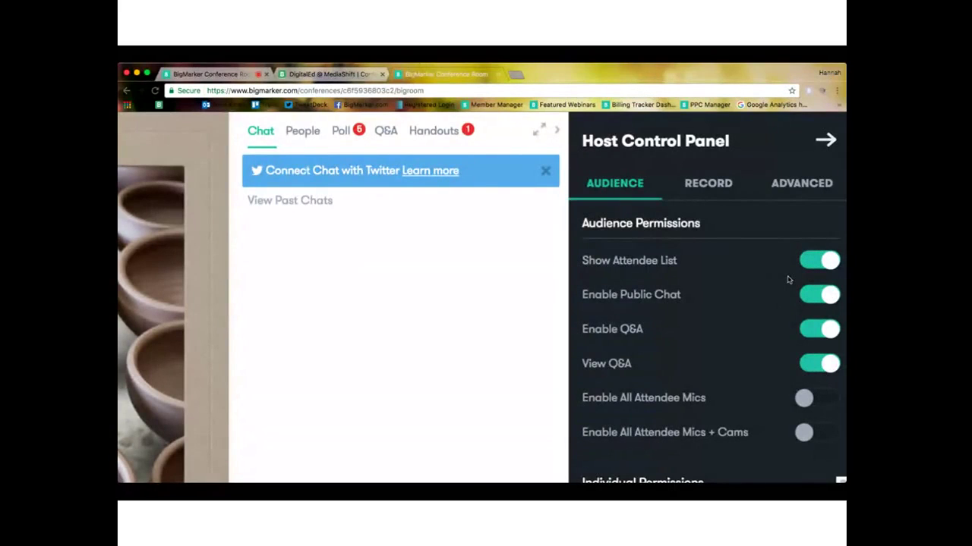
- Try enabling all attendee mics and all attendee mics plus cams, and switch both permissions back off
scroll(803, 439, "up", 2)
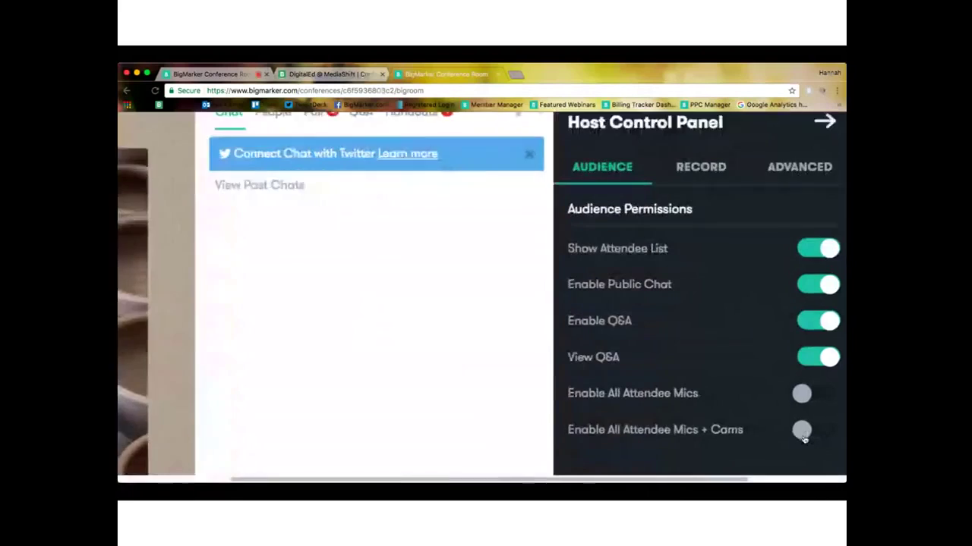
scroll(803, 438, "up", 3)
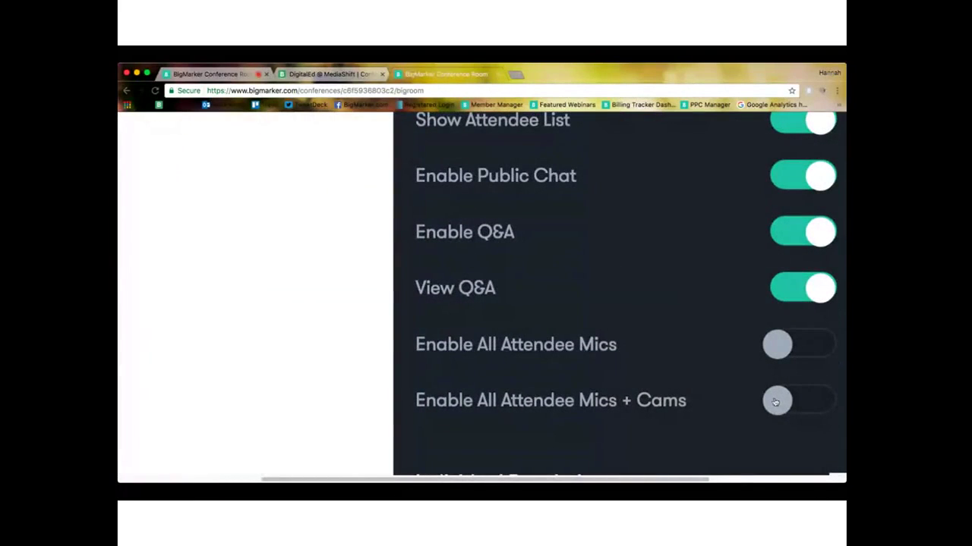
left_click(810, 346)
left_click(814, 410)
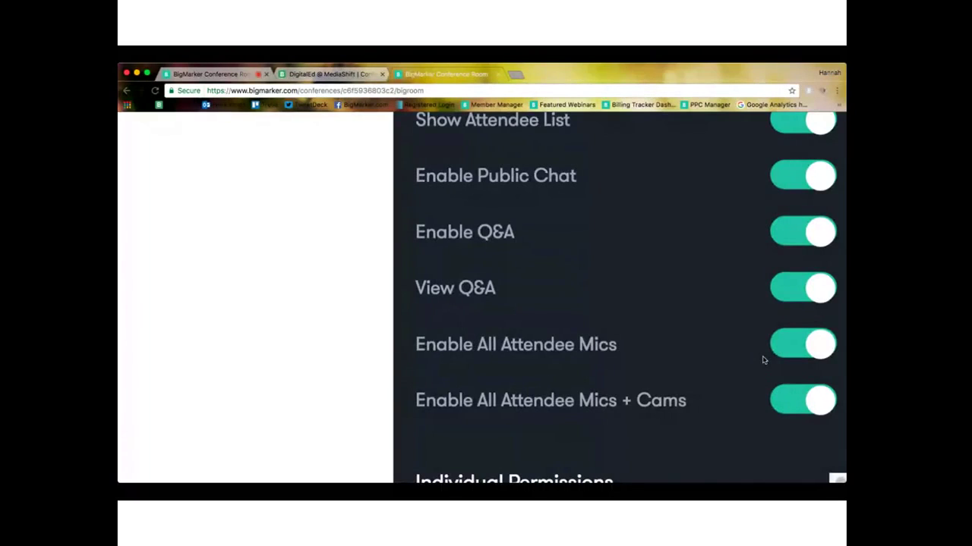
left_click(787, 350)
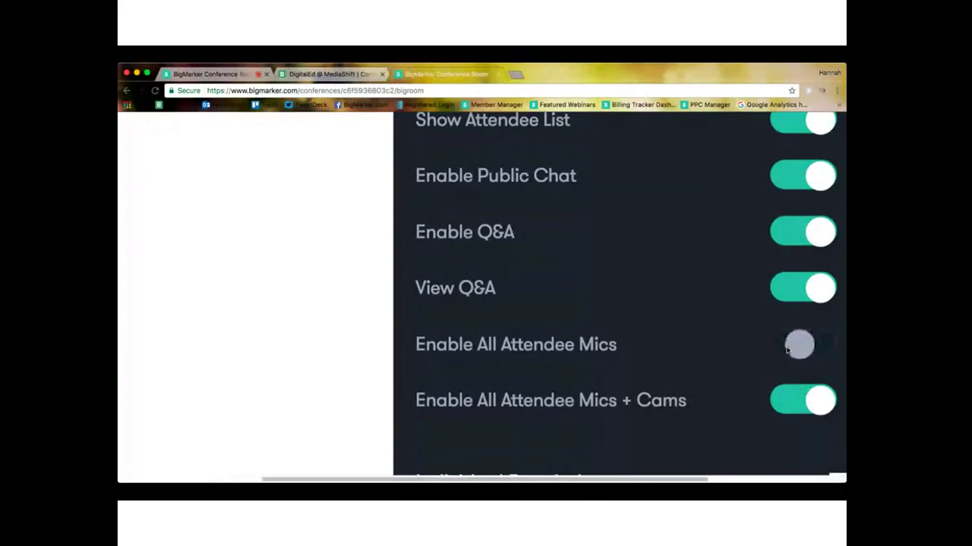
left_click(794, 400)
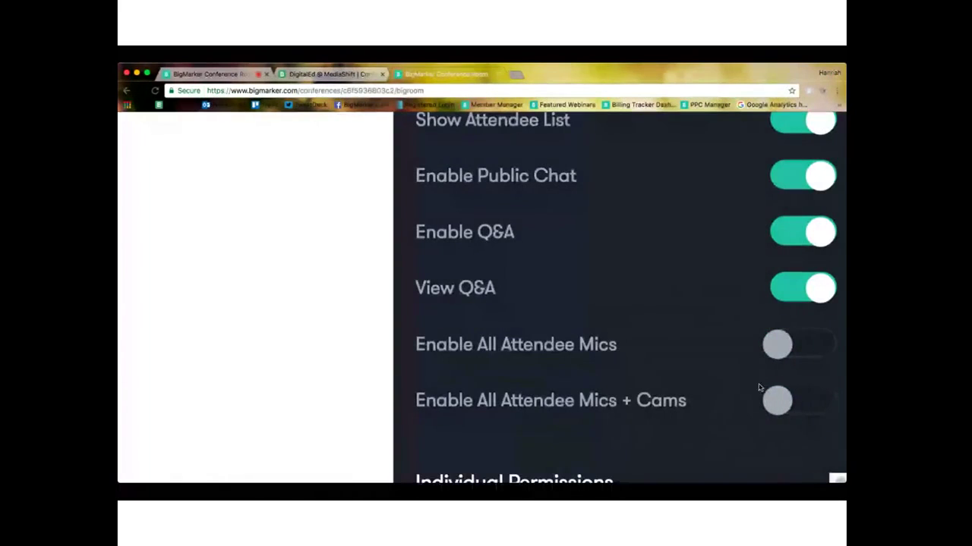
- Examine the individual permissions for admins, presenters and attendees, including the microphone and camera controls
scroll(780, 376, "down", 5)
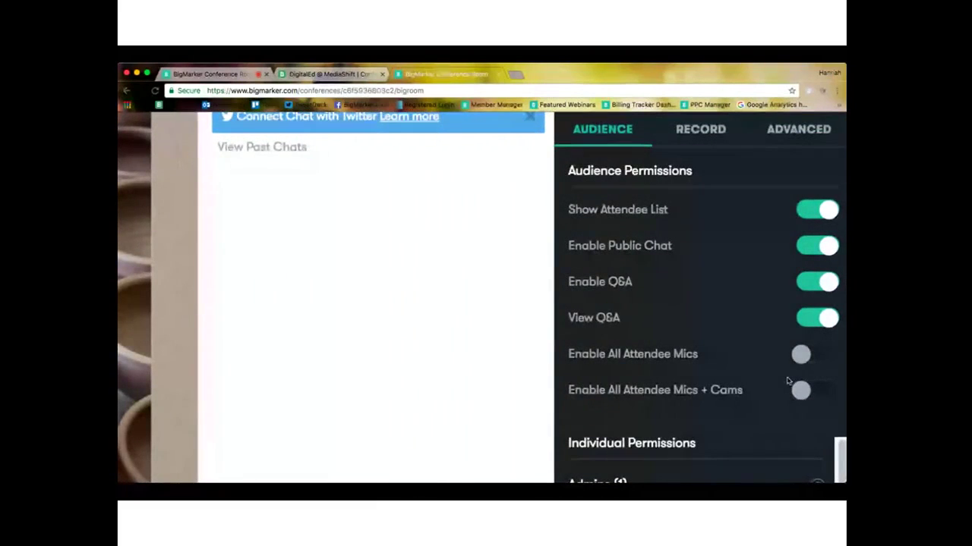
scroll(787, 379, "down", 3)
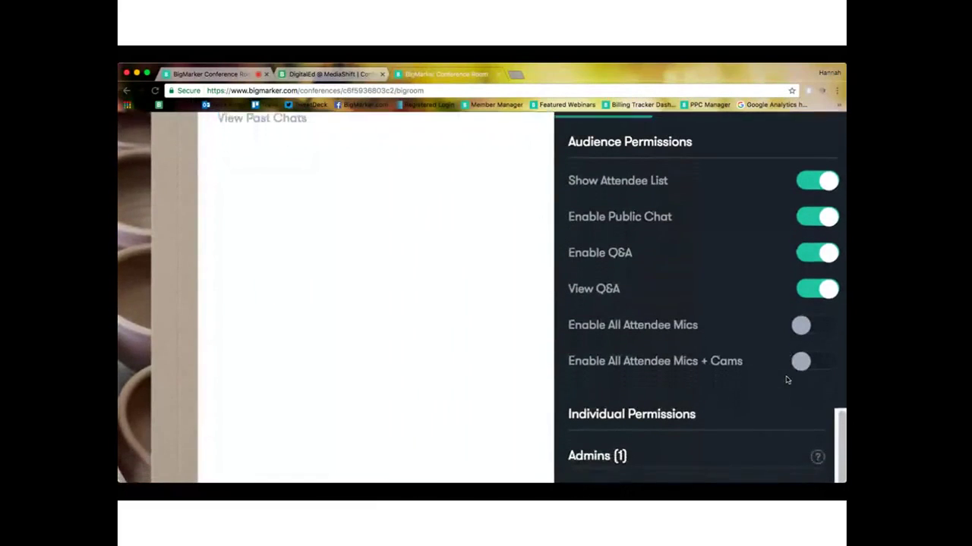
scroll(786, 380, "down", 3)
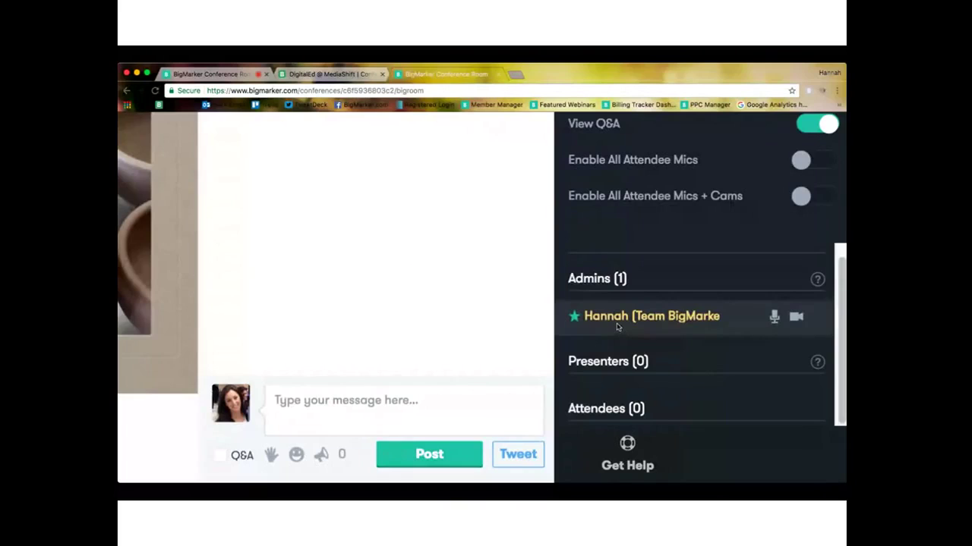
scroll(617, 326, "up", 5)
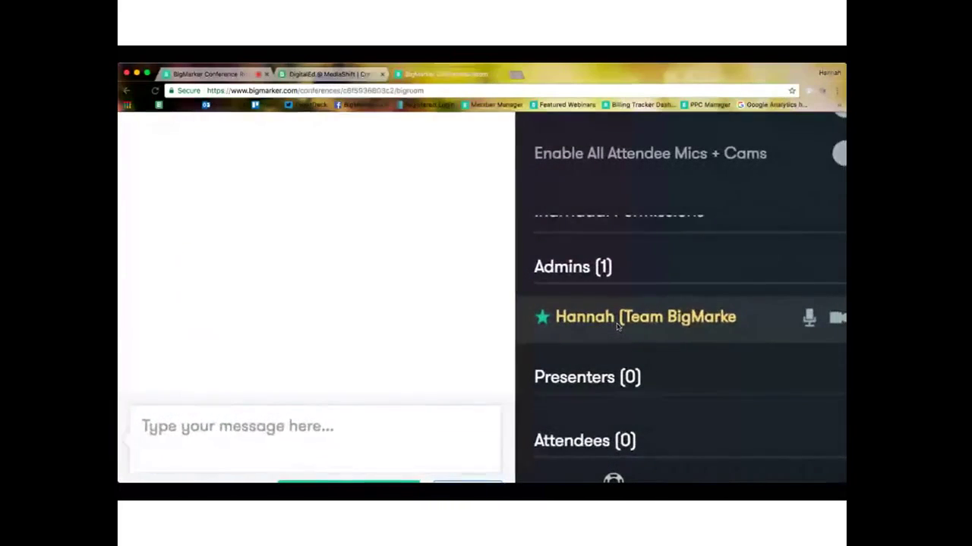
scroll(616, 326, "right", 2)
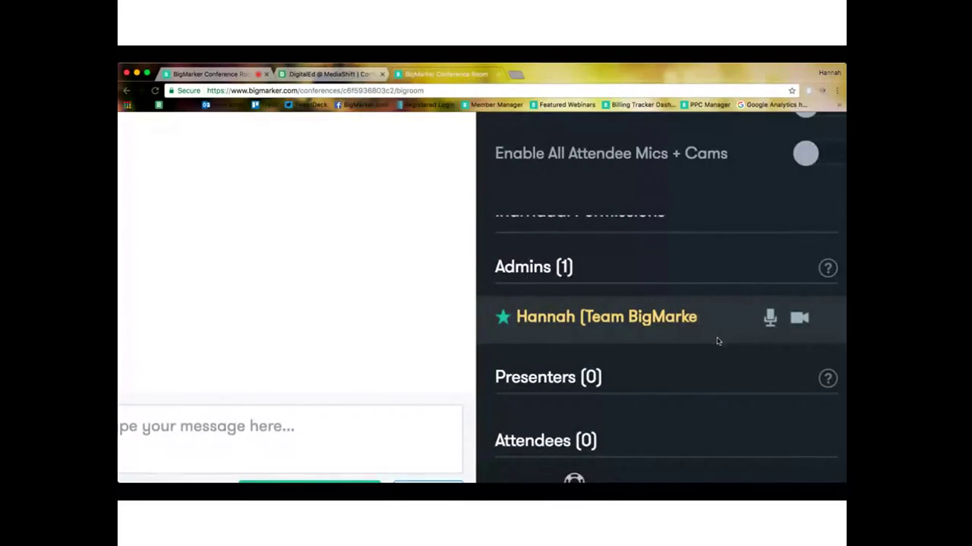
scroll(707, 347, "down", 3)
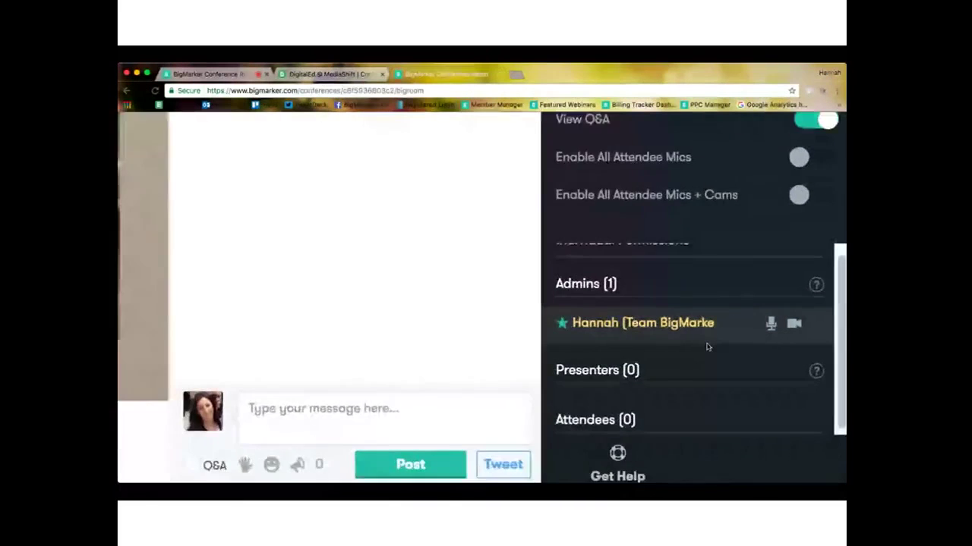
scroll(708, 347, "down", 2)
scroll(707, 347, "down", 3)
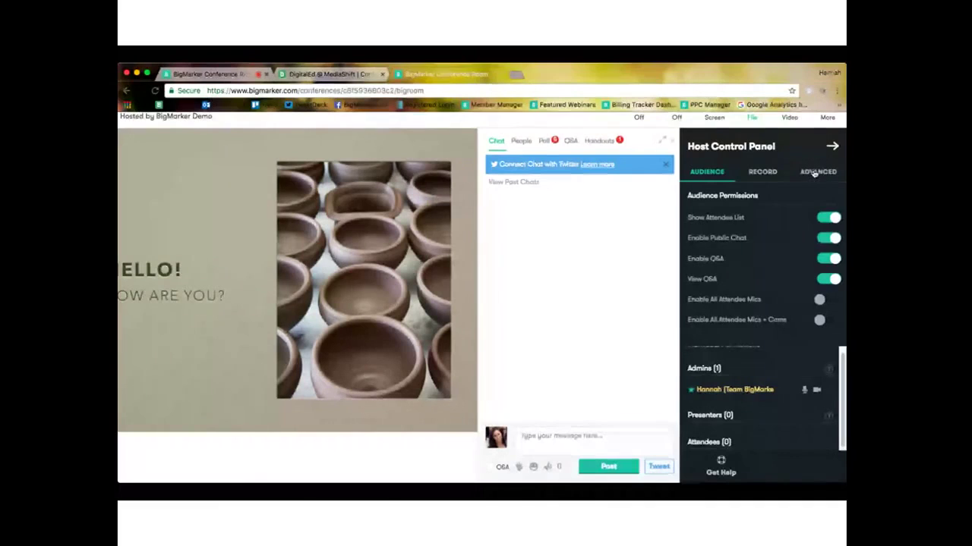
- Examine the advanced settings for HD broadcasting and tweets in the Host Control Panel, along with the chat's Twitter connection banner
left_click(815, 172)
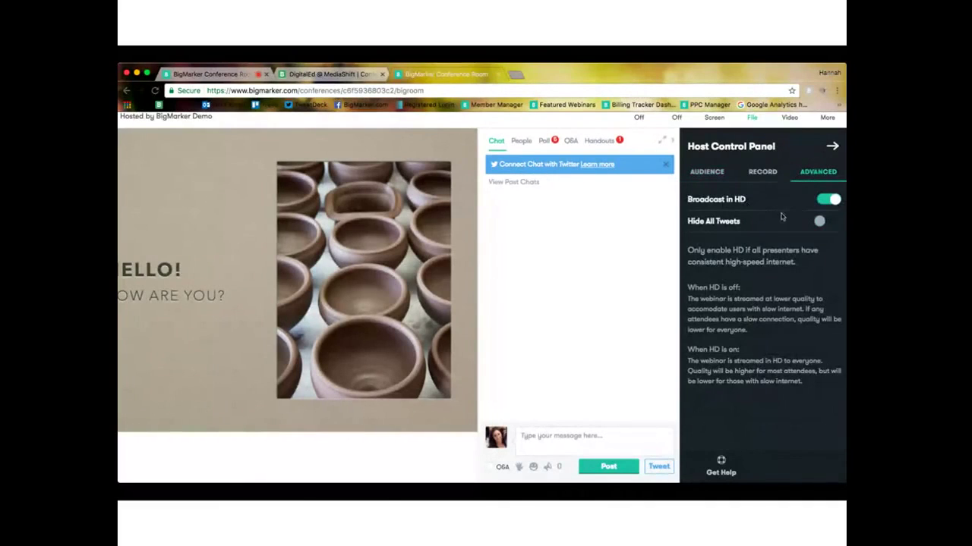
scroll(776, 215, "up", 1)
scroll(776, 216, "up", 3)
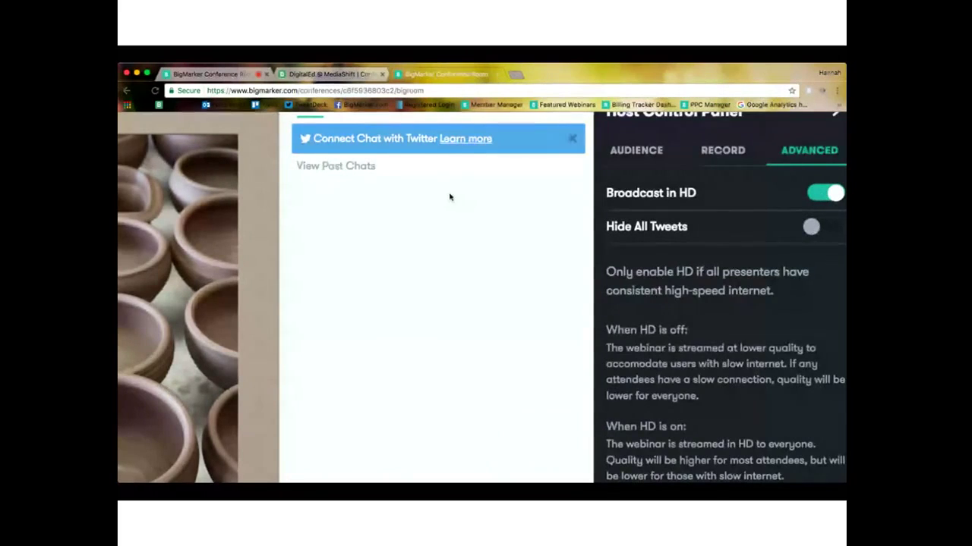
scroll(449, 194, "up", 1)
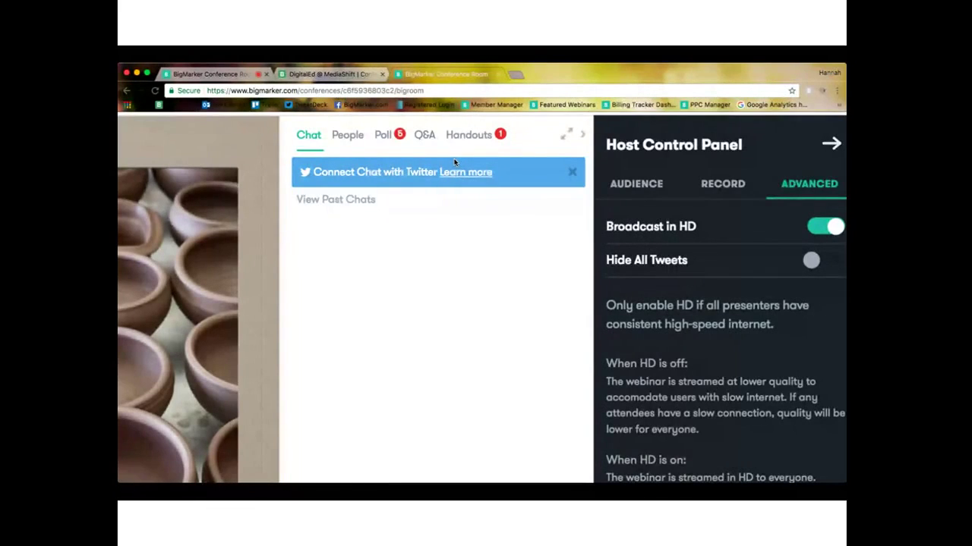
- Try switching Hide All Tweets on, turn it back off, and return to the audience permissions
left_click(825, 261)
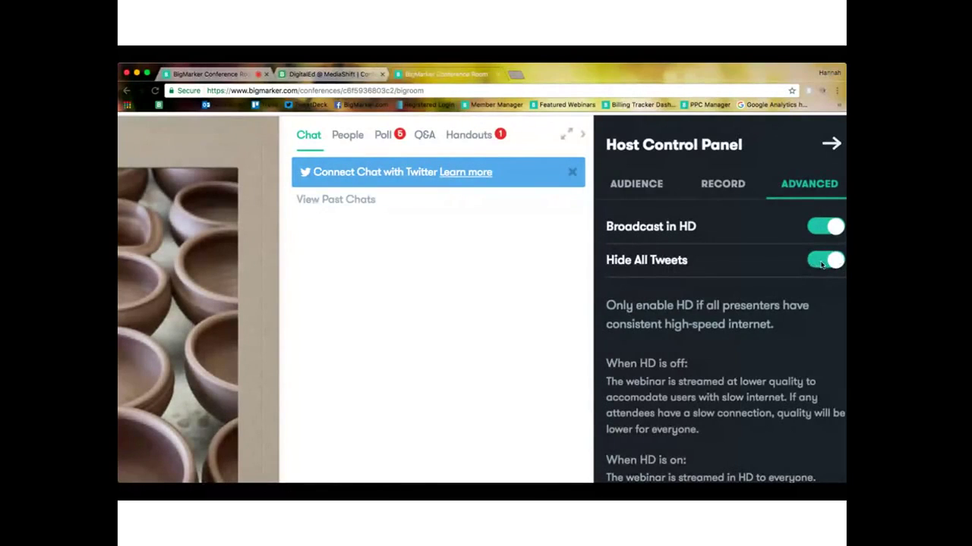
left_click(822, 262)
left_click(643, 184)
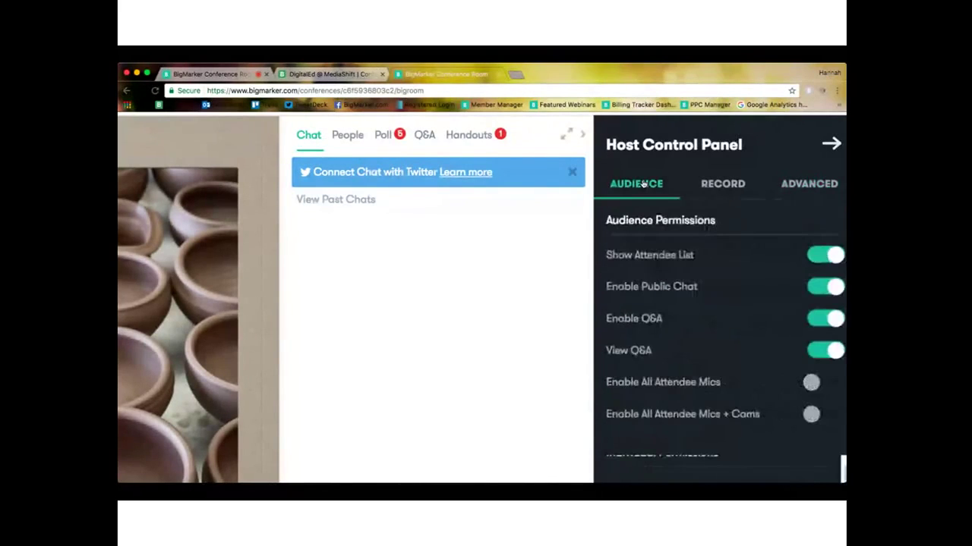
scroll(633, 190, "down", 5)
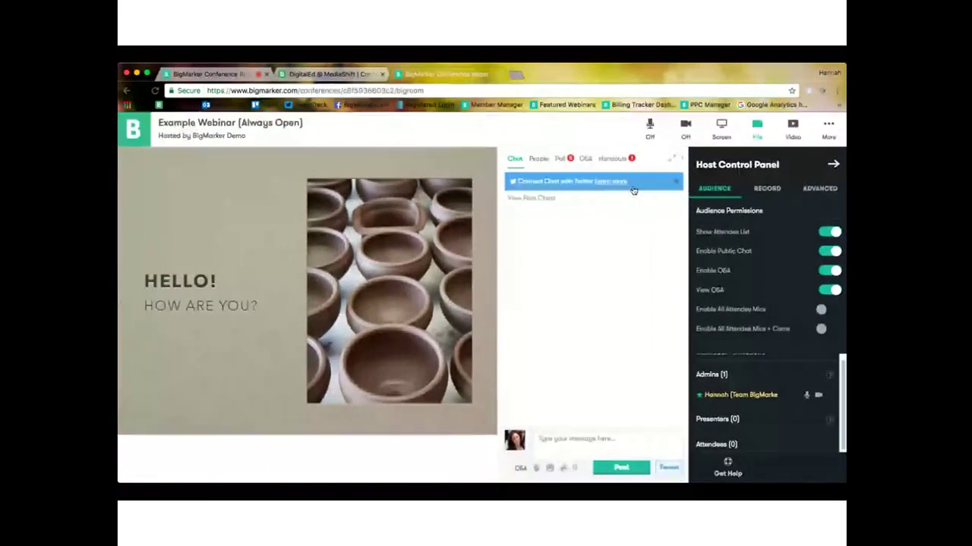